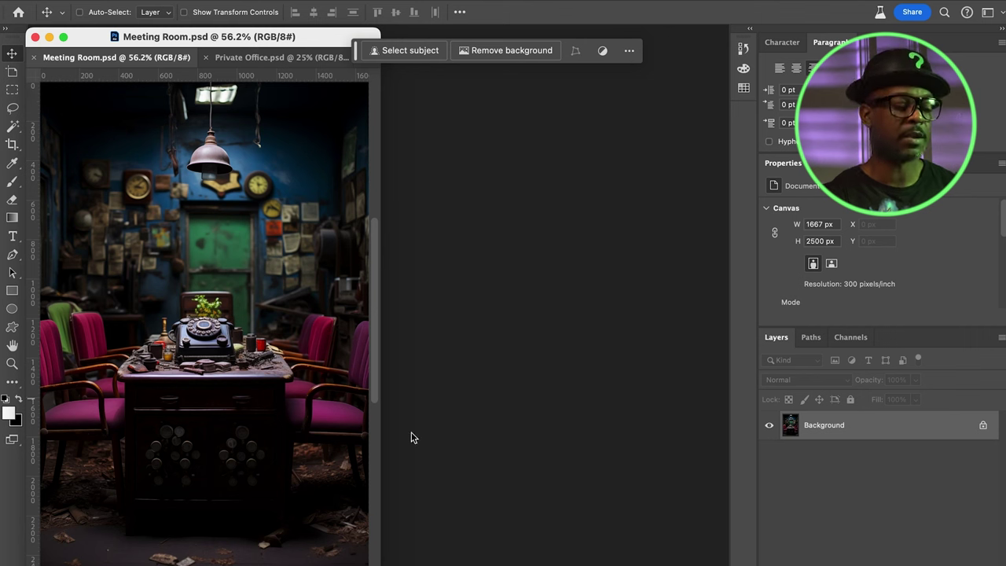
# Open the Canon EOS R6 raw photos in Camera Raw and look through the opening test shots
pyautogui.click(651, 558)
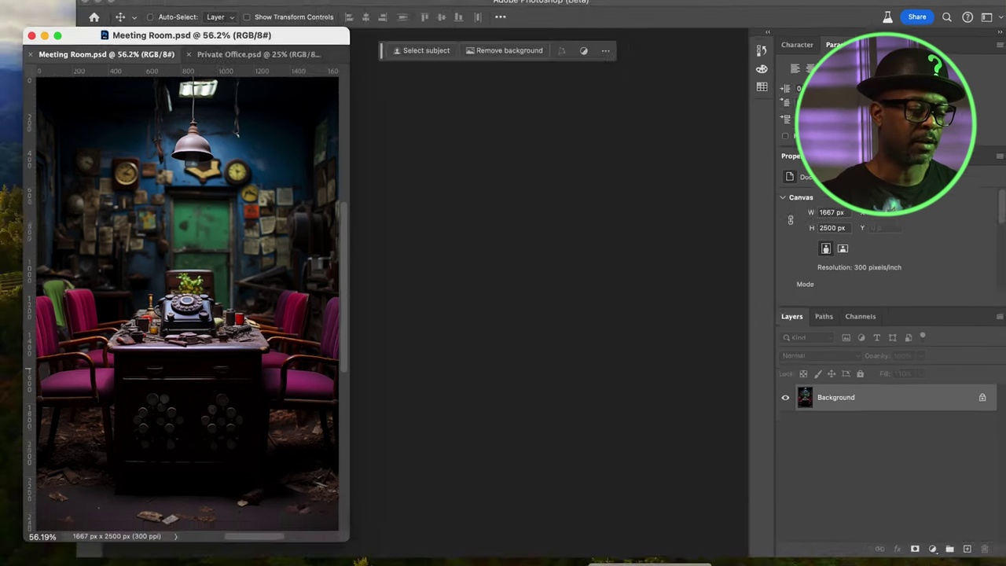
pyautogui.click(417, 431)
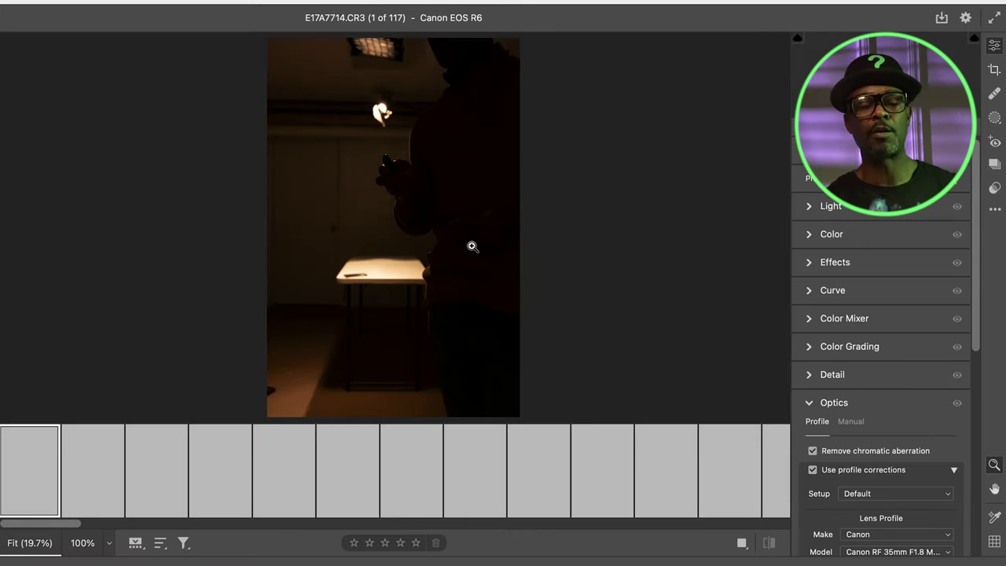
pyautogui.click(166, 494)
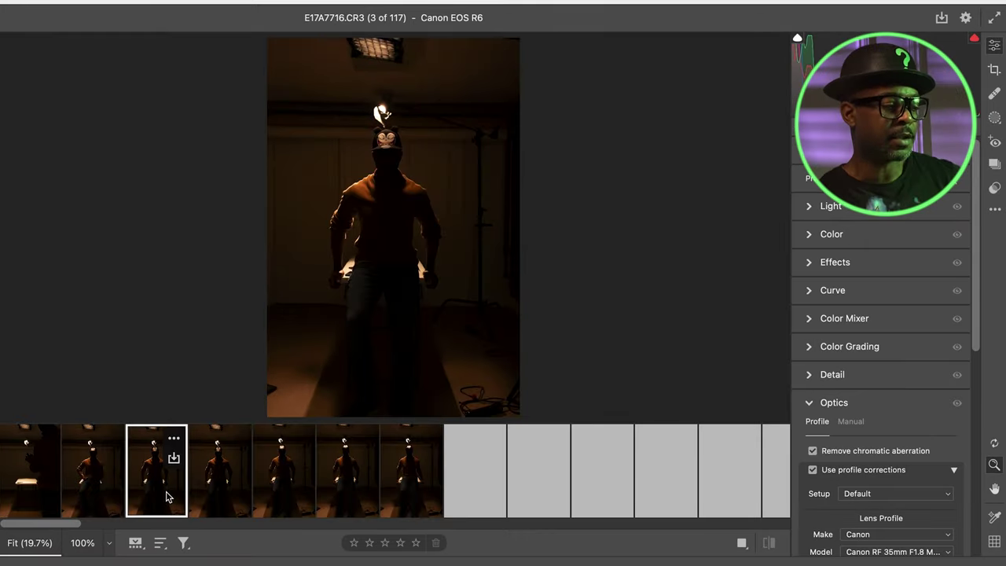
pyautogui.click(342, 496)
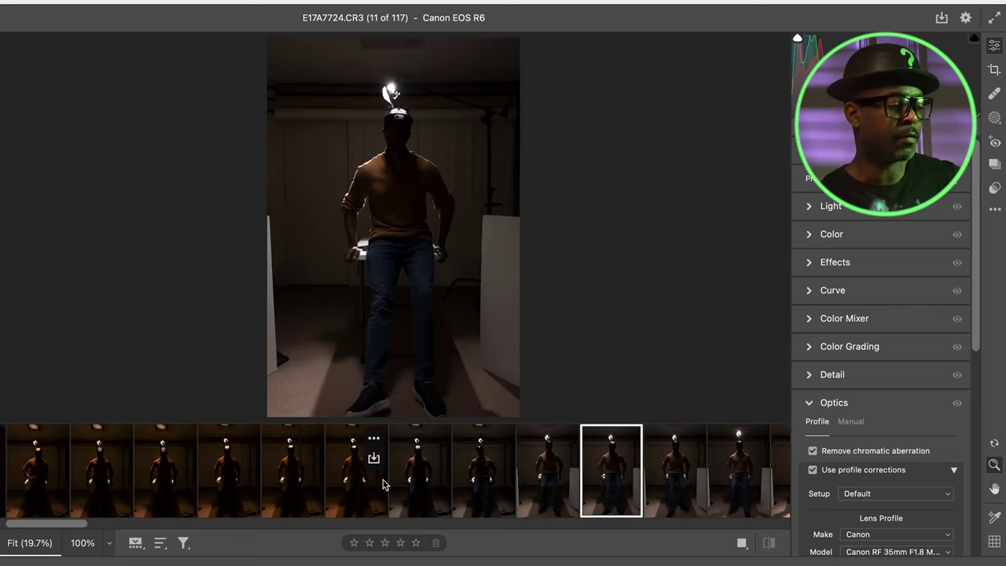
pyautogui.hscroll(5, 383, 485)
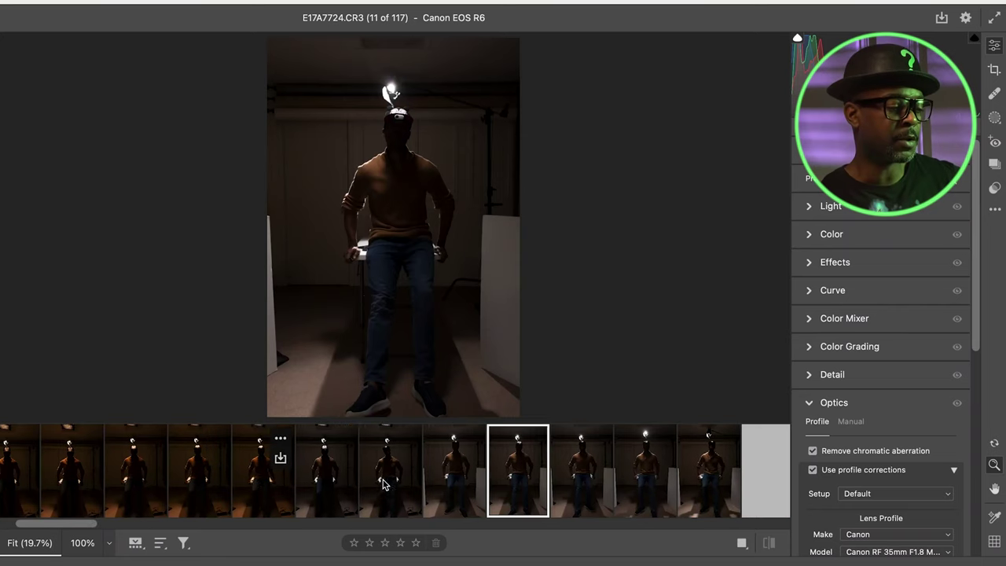
pyautogui.hscroll(10, 501, 500)
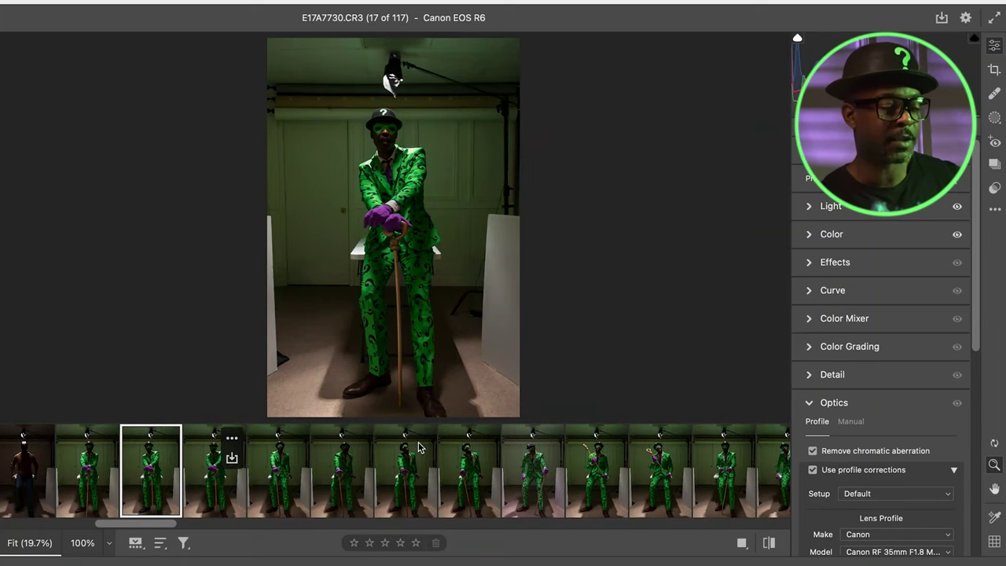
# Collapse the Optics settings, look over the masking, red-eye and preset tools, and return to the edit settings
pyautogui.click(811, 404)
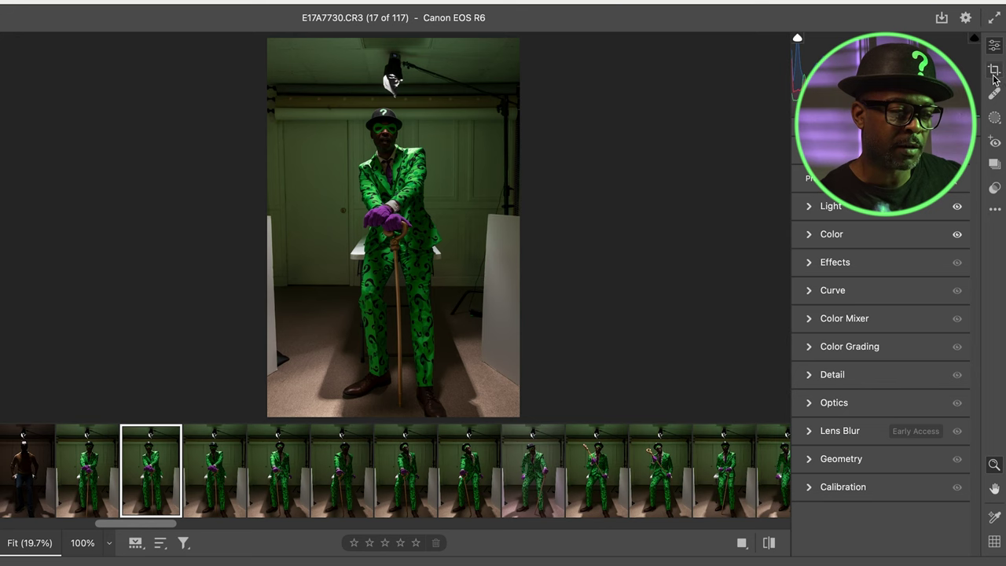
pyautogui.click(995, 119)
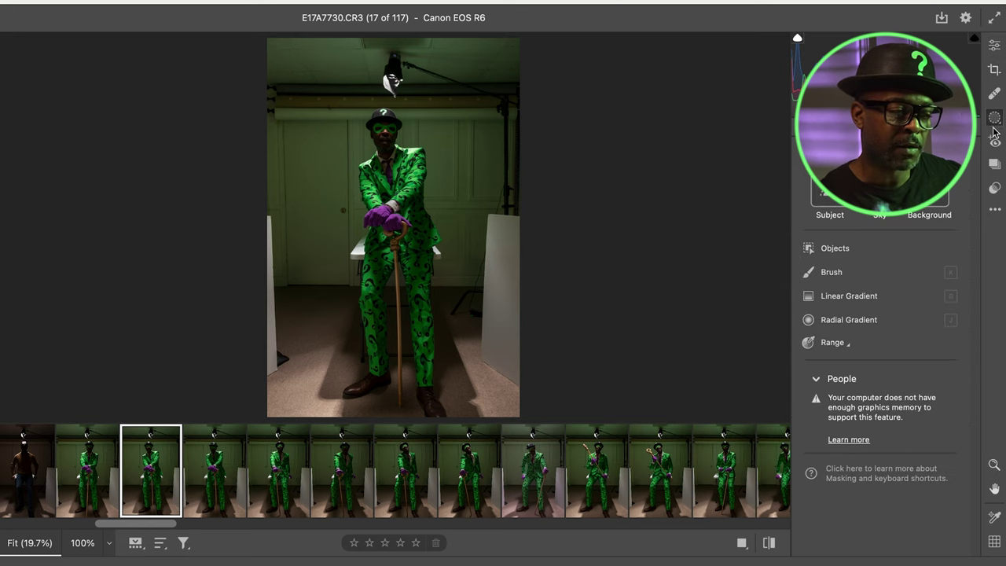
pyautogui.click(995, 141)
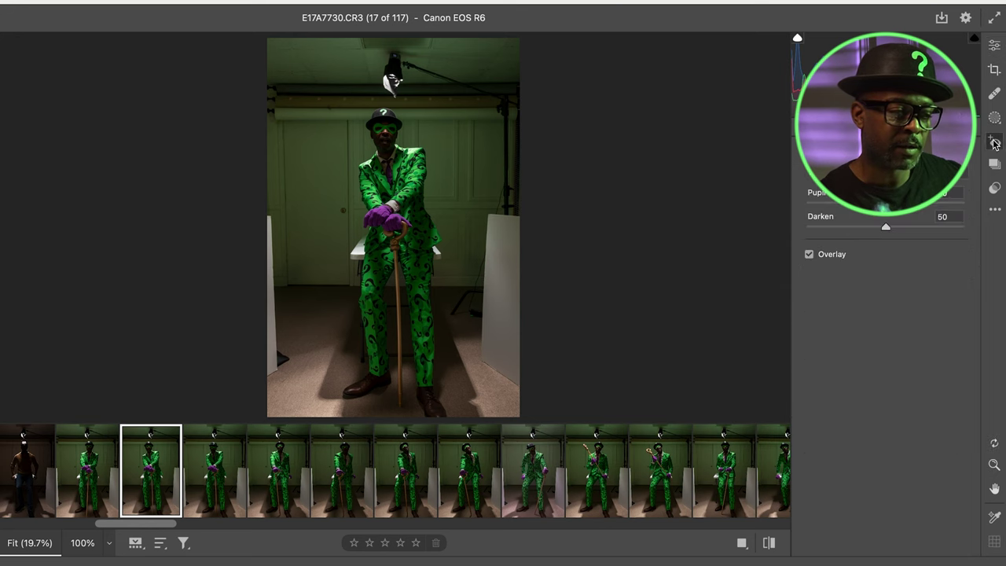
pyautogui.click(995, 189)
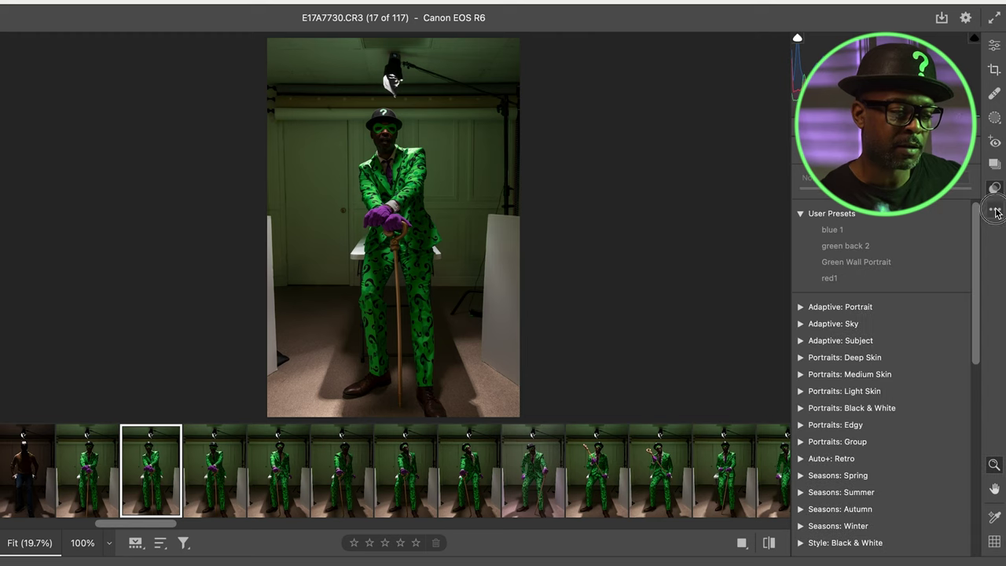
pyautogui.click(995, 48)
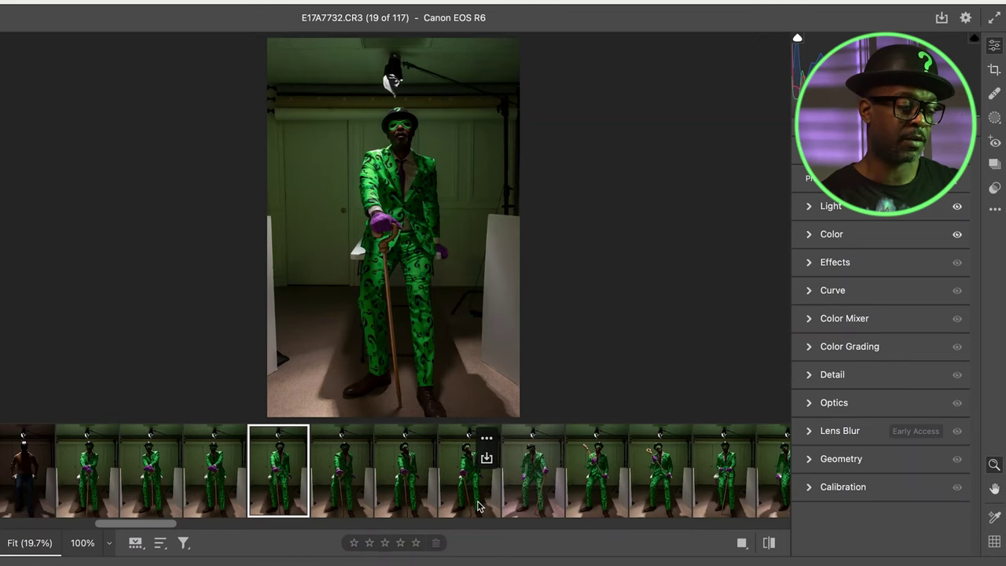
# Browse the green-suit shots, choose E17A7741.CR3 with the tilted head and cane, and open it in Photoshop
pyautogui.click(485, 502)
pyautogui.click(540, 504)
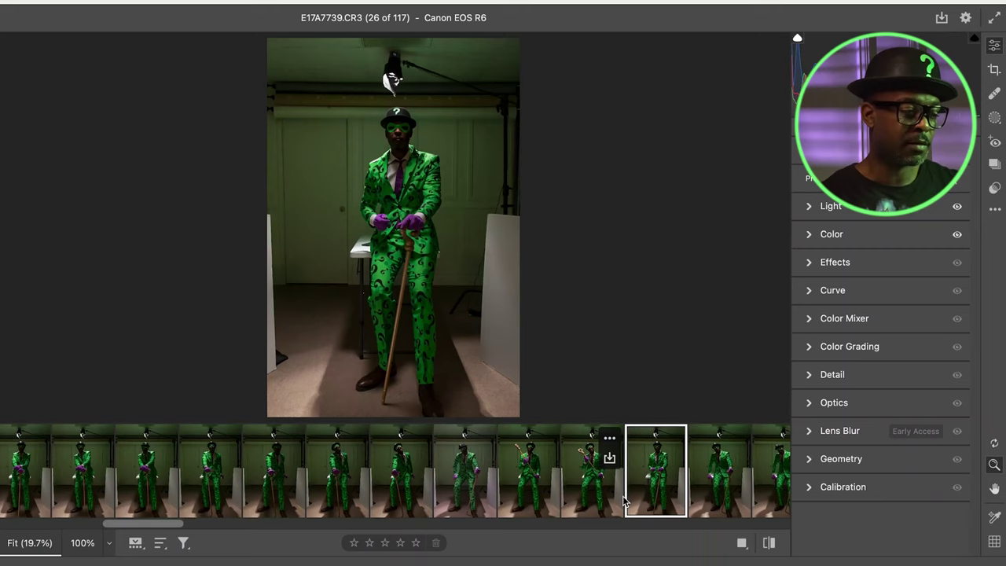
pyautogui.hscroll(3, 624, 503)
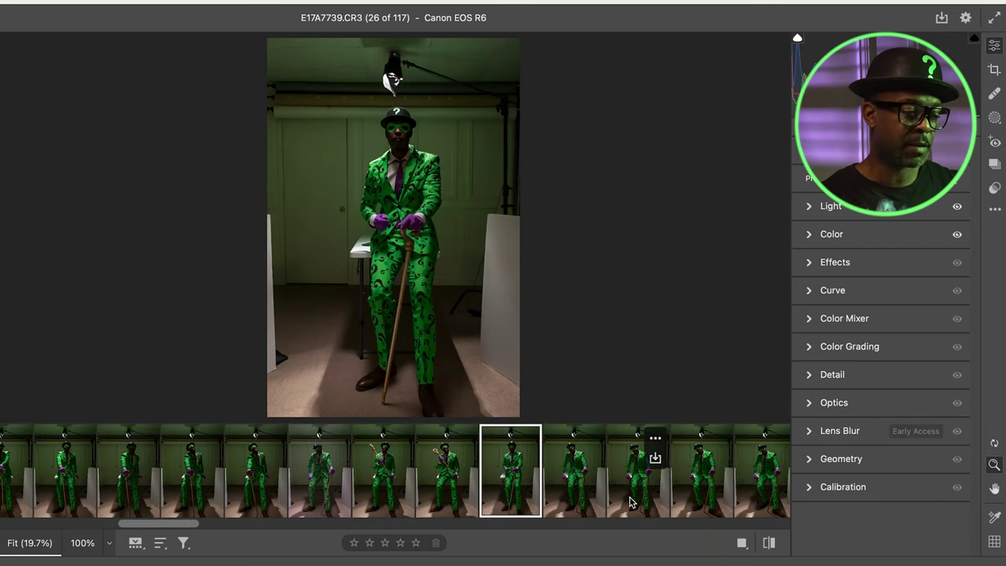
pyautogui.click(664, 503)
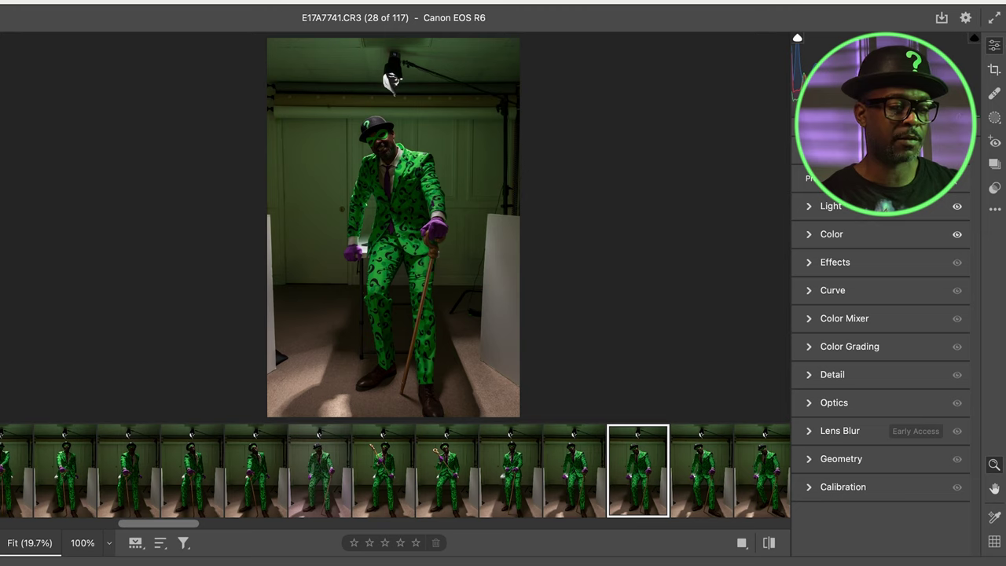
pyautogui.click(817, 207)
pyautogui.click(817, 208)
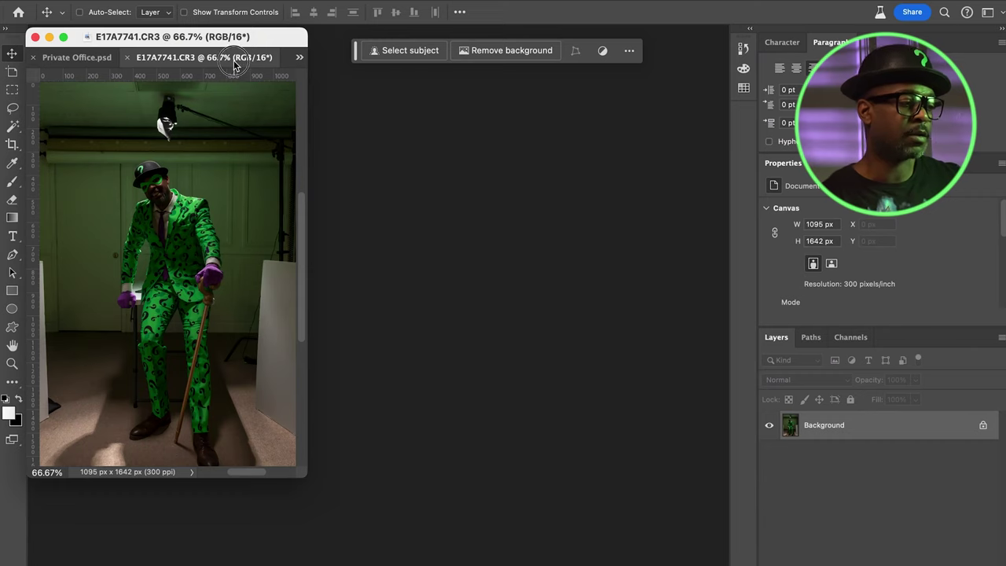
# Float the E17A7741.CR3 document beside Meeting Room.psd and copy its photo into Meeting Room.psd as a new layer
pyautogui.moveTo(234, 63); pyautogui.dragTo(409, 93)
pyautogui.click(395, 142)
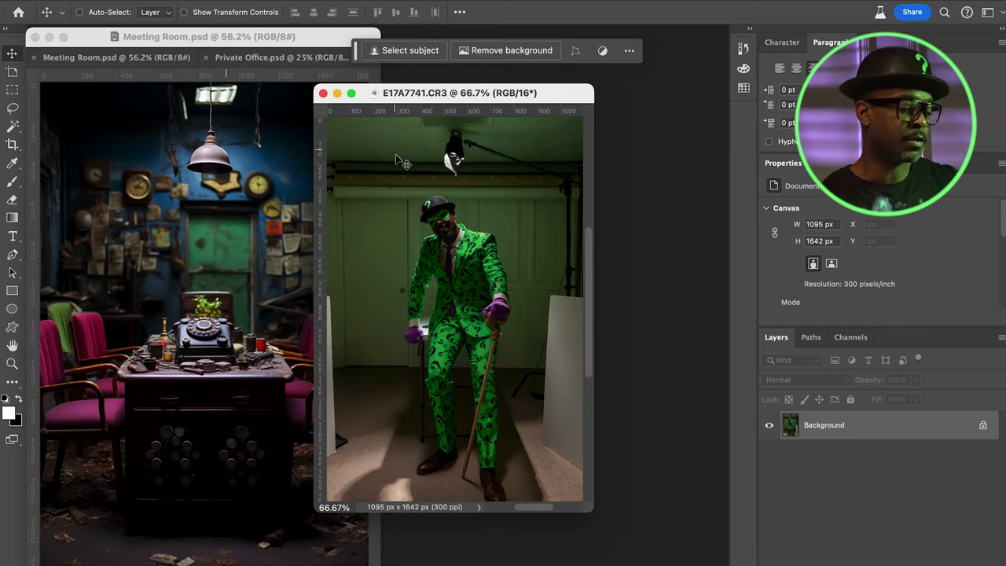
pyautogui.moveTo(414, 173); pyautogui.dragTo(265, 217)
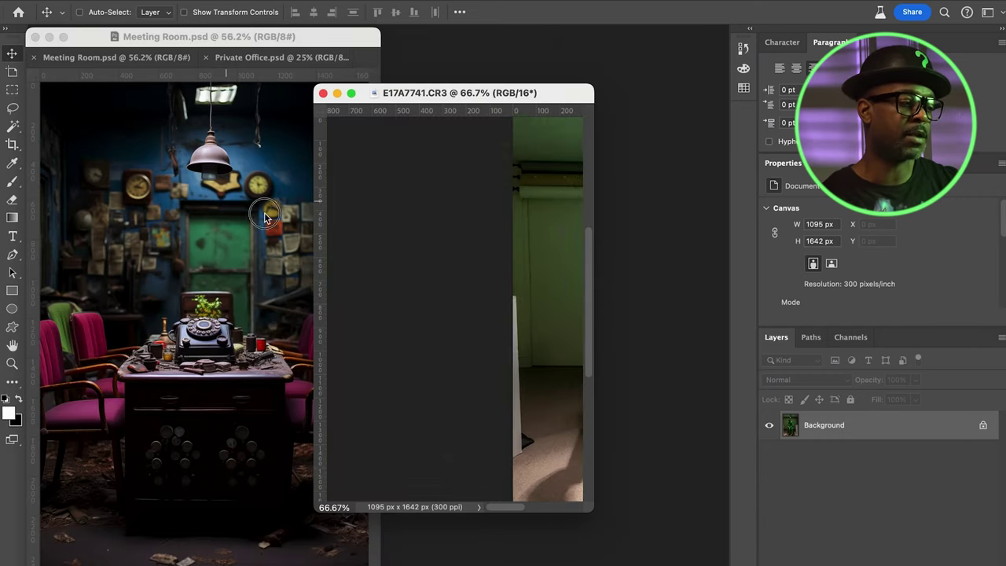
pyautogui.moveTo(202, 232); pyautogui.dragTo(203, 234)
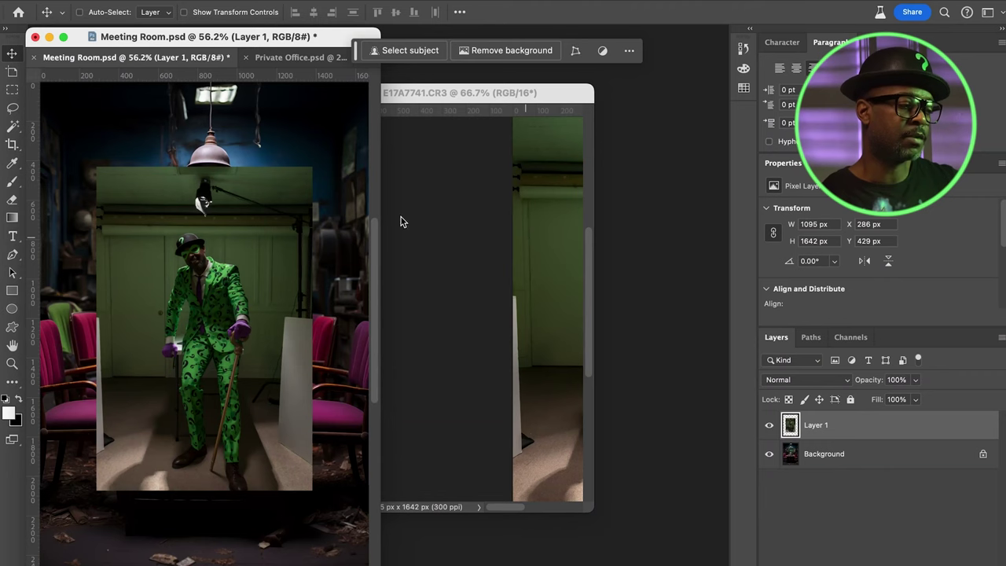
# Close the E17A7741.CR3 document and dock Meeting Room.psd back into the workspace
pyautogui.moveTo(286, 39); pyautogui.dragTo(281, 50)
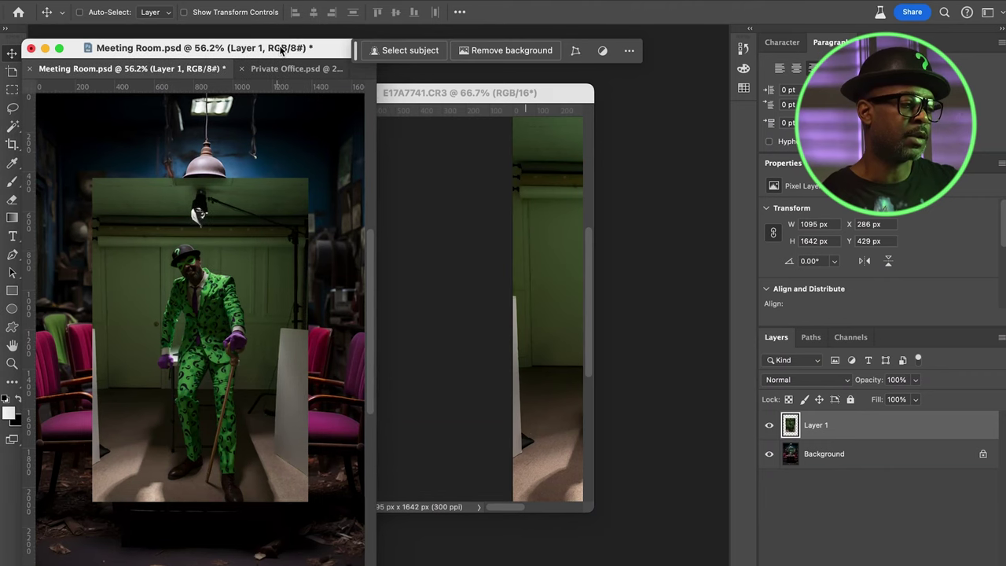
pyautogui.click(521, 122)
pyautogui.moveTo(397, 94); pyautogui.dragTo(514, 119)
pyautogui.click(455, 119)
pyautogui.moveTo(266, 49); pyautogui.dragTo(266, 32)
# Scale the copied photo layer up to about 1693 by 2539 px so it covers the whole canvas
pyautogui.press('super+t')
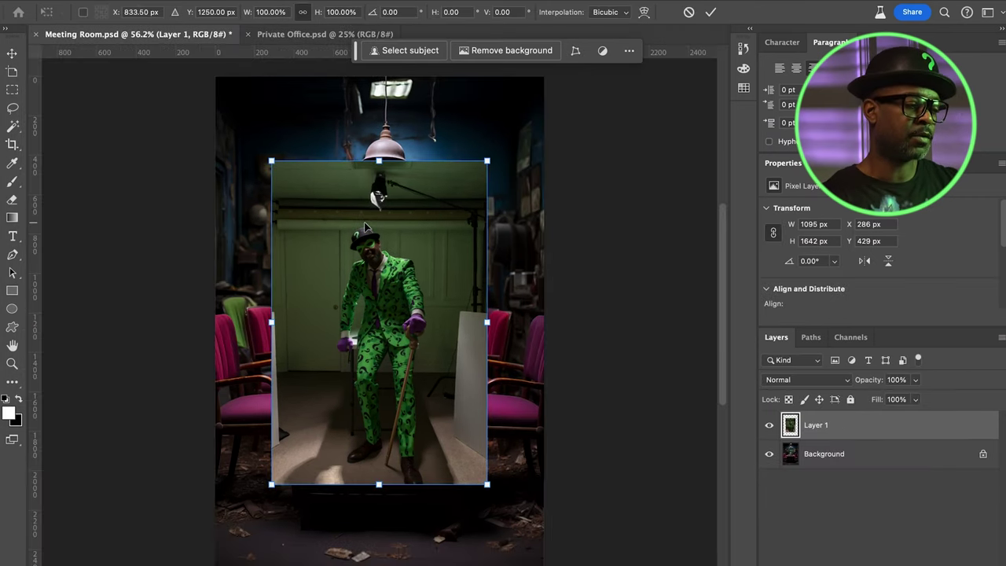
pyautogui.scroll(1, 481, 234)
pyautogui.scroll(3, 481, 233)
pyautogui.moveTo(487, 228); pyautogui.dragTo(545, 149)
pyautogui.scroll(-7, 505, 207)
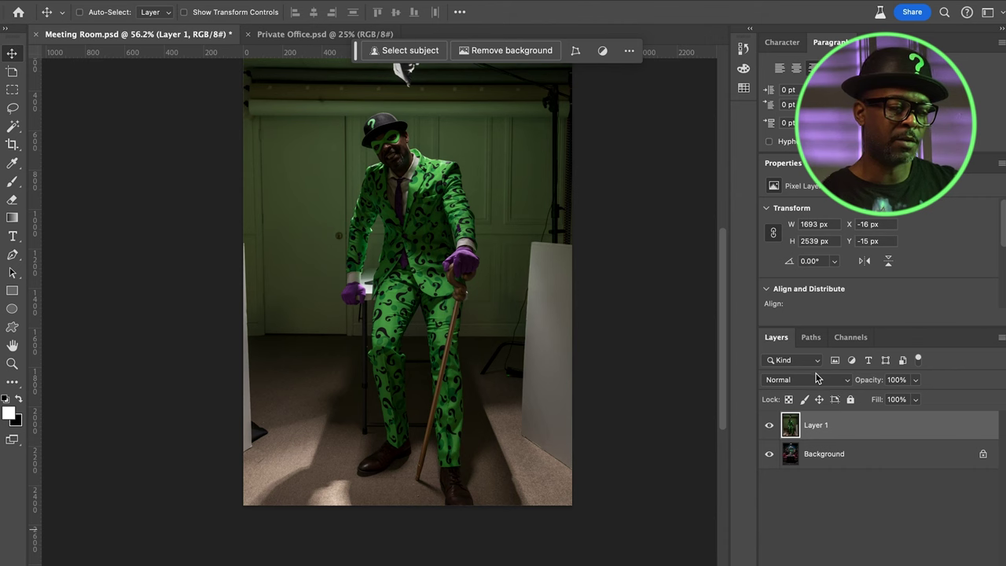
# Set Layer 1 to Screen blending and move it down to Y 33 px so the gloved hand lines up with the table edge
pyautogui.click(817, 381)
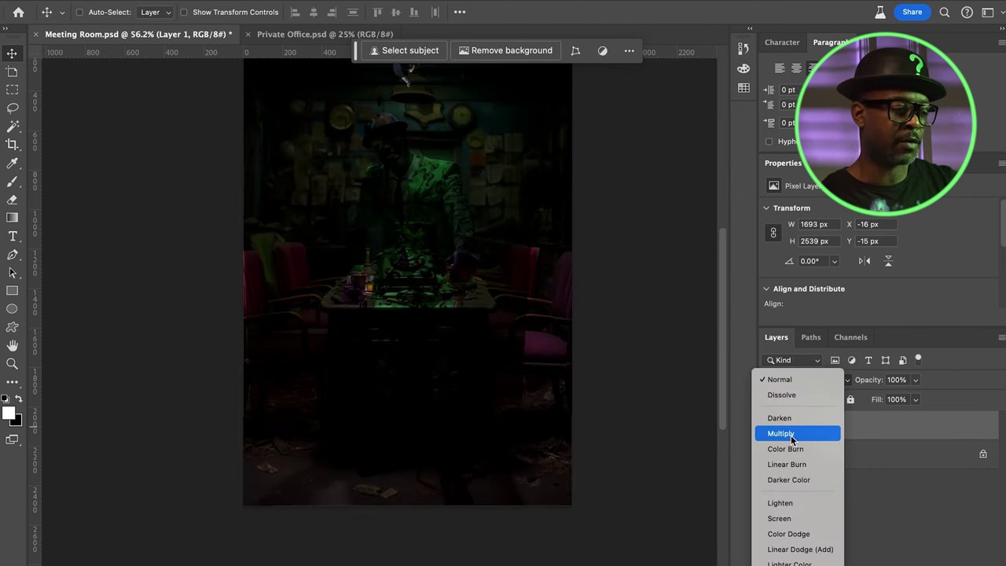
pyautogui.click(779, 518)
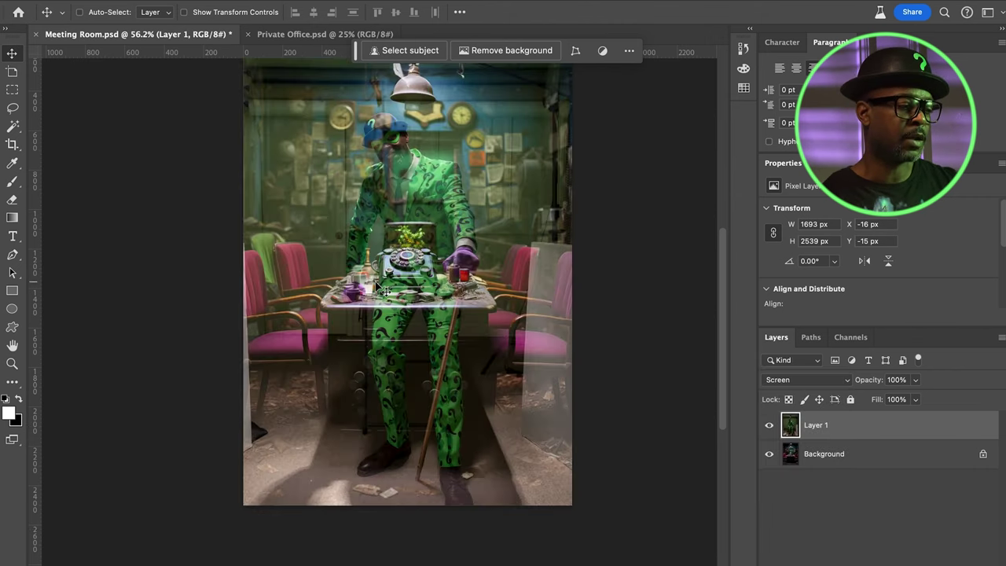
pyautogui.scroll(5, 373, 291)
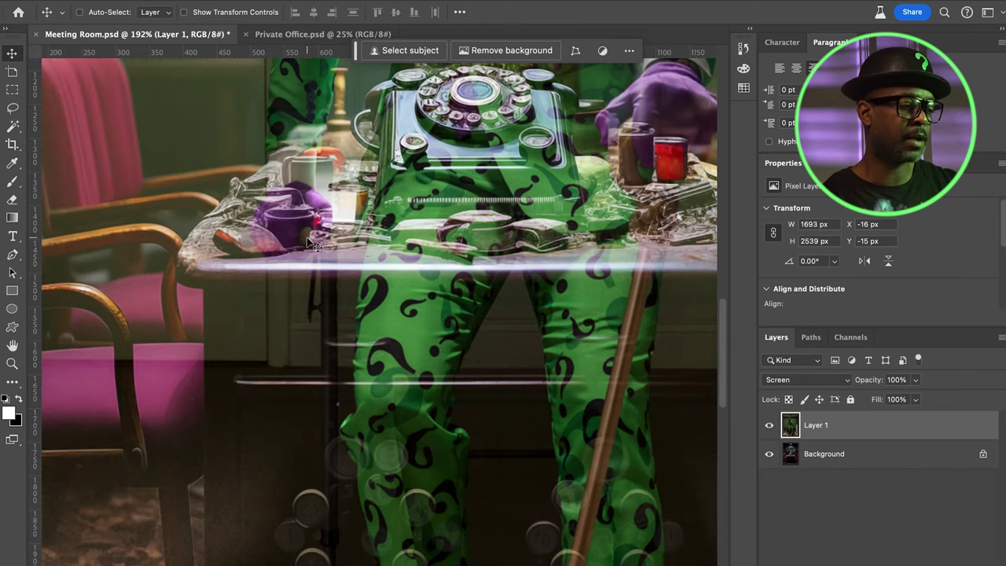
pyautogui.scroll(3, 311, 244)
pyautogui.moveTo(464, 300); pyautogui.dragTo(461, 346)
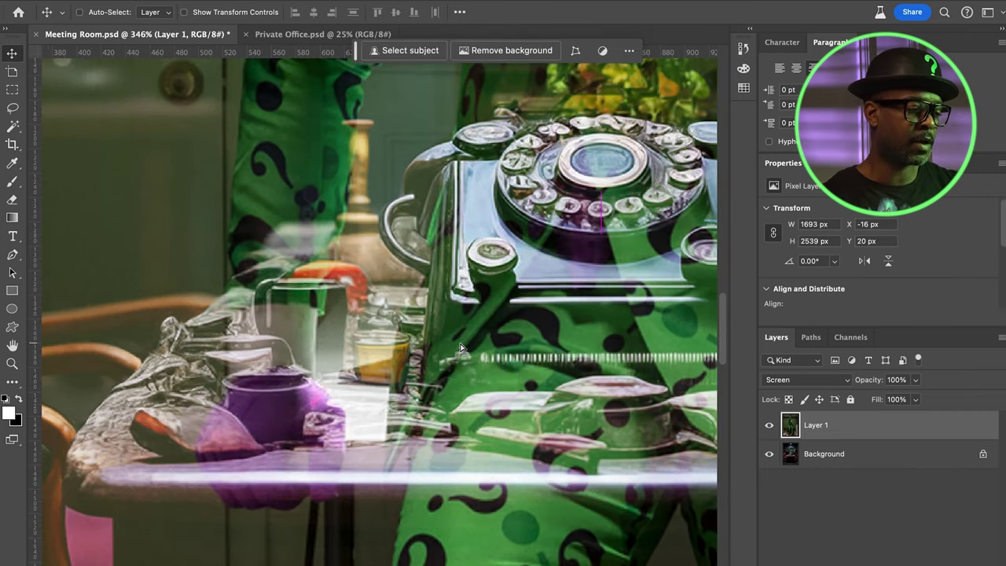
pyautogui.scroll(4, 330, 464)
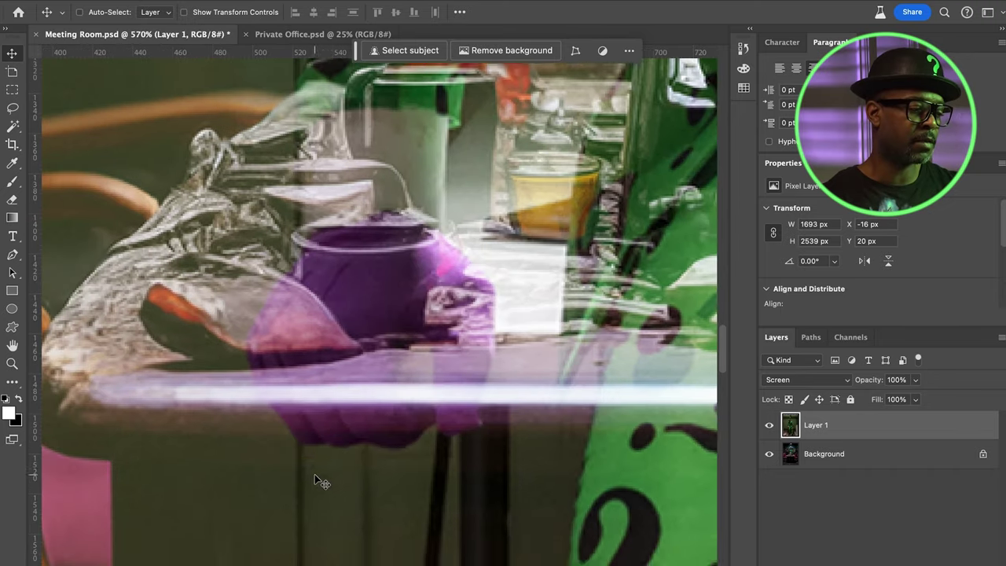
pyautogui.moveTo(402, 365); pyautogui.dragTo(401, 413)
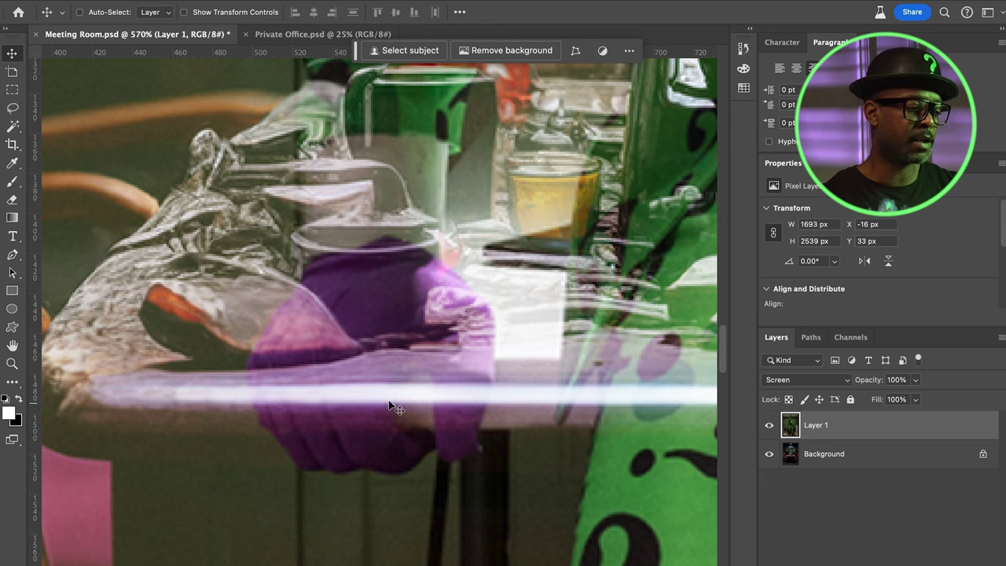
pyautogui.scroll(-6, 476, 344)
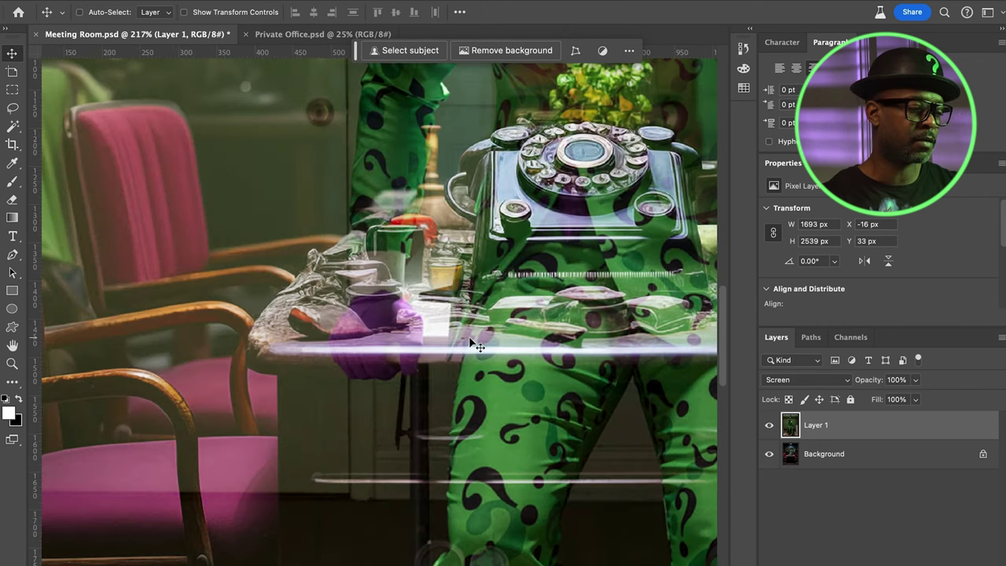
pyautogui.scroll(-1, 476, 345)
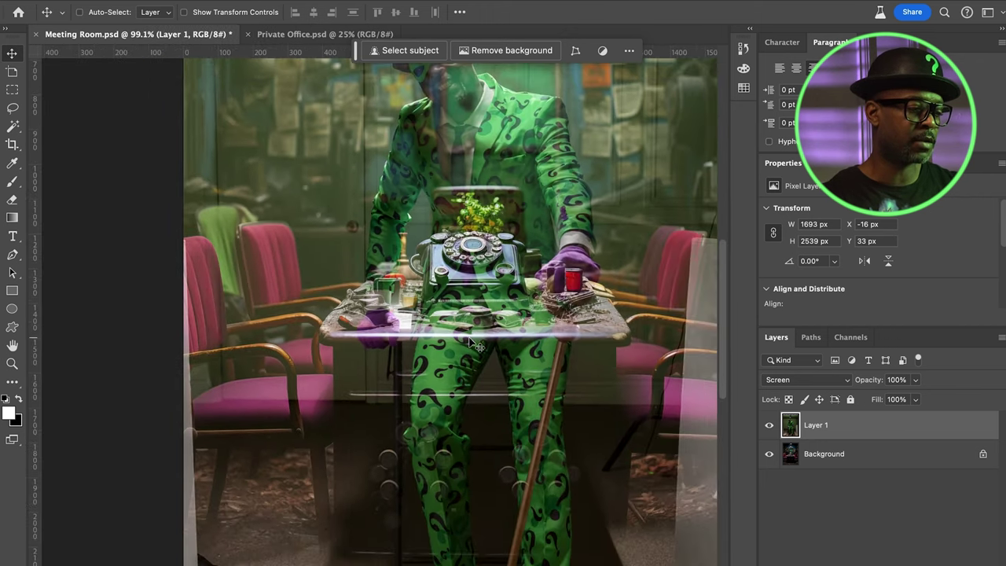
pyautogui.scroll(-5, 409, 355)
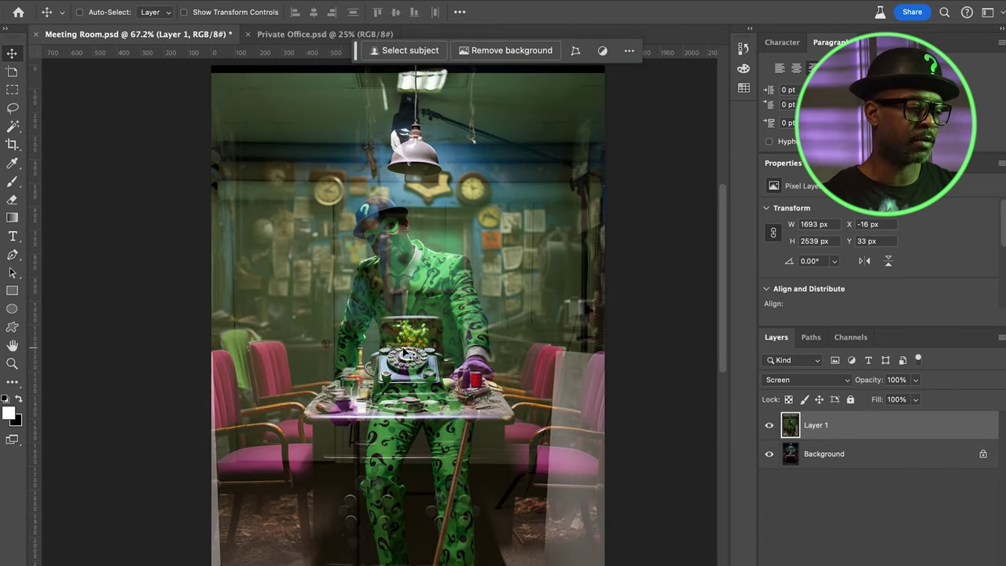
# Restore Layer 1's blend mode to Normal and select the man in the green suit with Select subject
pyautogui.click(805, 380)
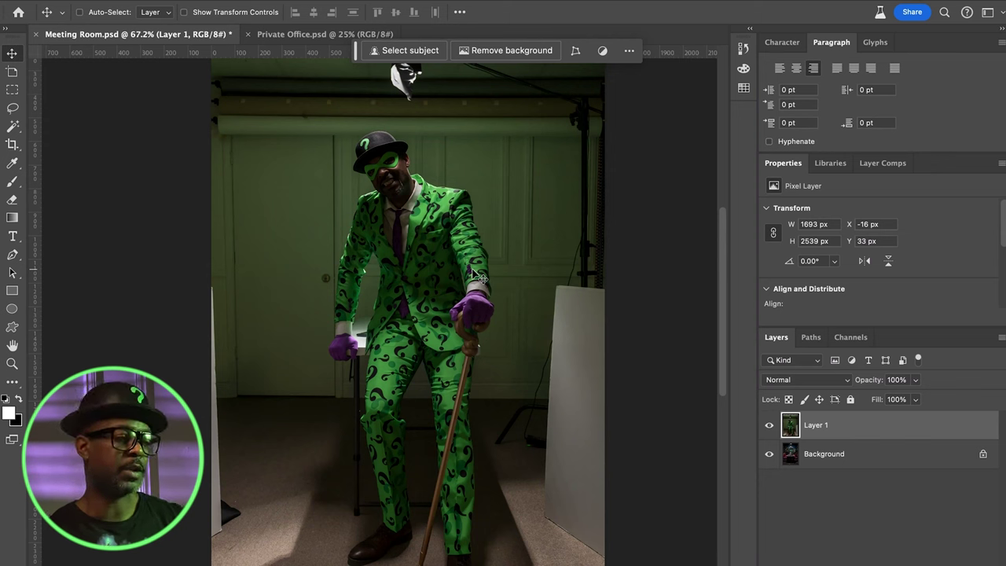
pyautogui.click(410, 50)
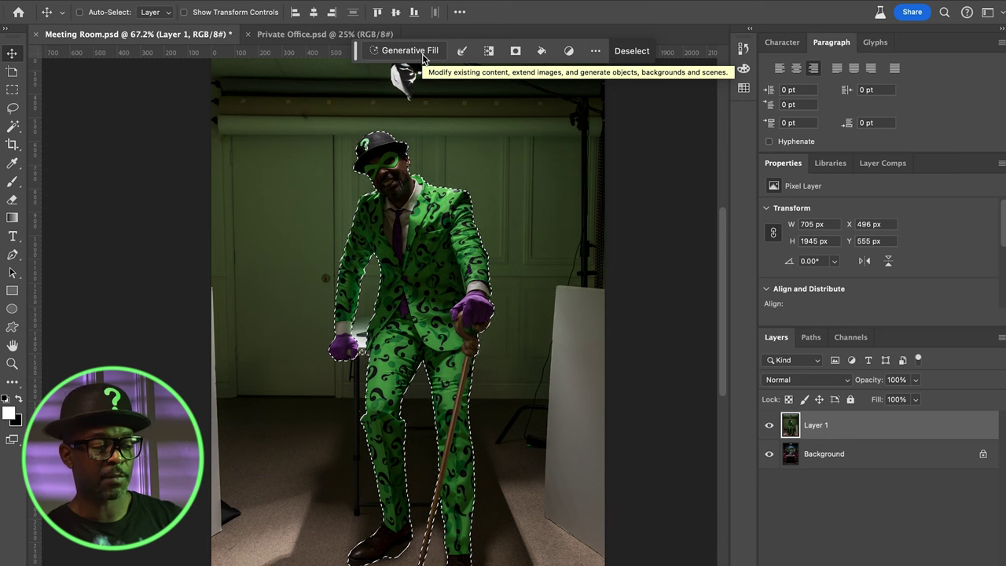
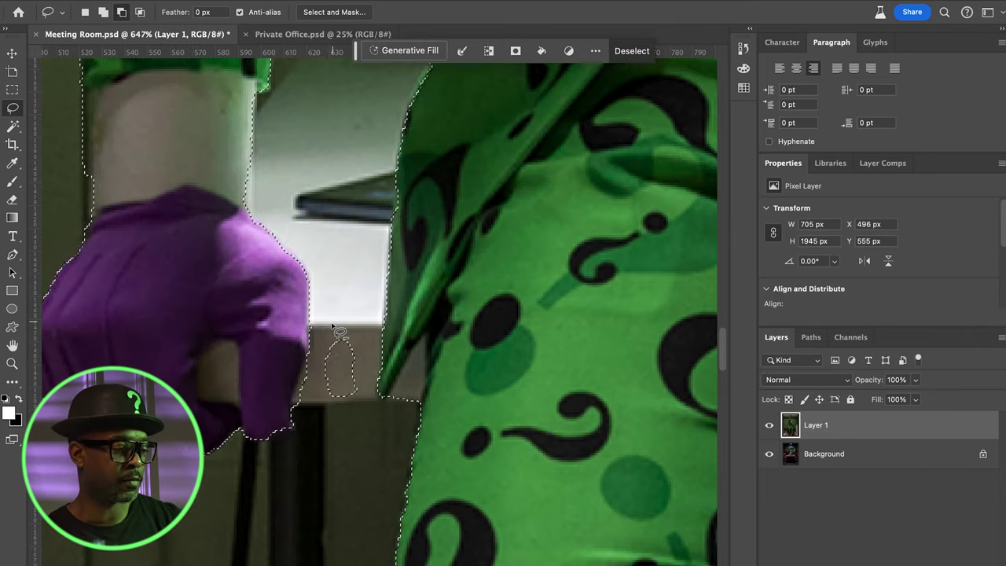
# Subtract the table areas between the gloved fingers and beneath the jacket hem from the selection with the Lasso tool
pyautogui.moveTo(331, 323); pyautogui.dragTo(321, 365)
pyautogui.moveTo(346, 414)
pyautogui.mouseDown()
pyautogui.moveTo(364, 391)
pyautogui.moveTo(388, 399)
pyautogui.moveTo(400, 379)
pyautogui.mouseUp()
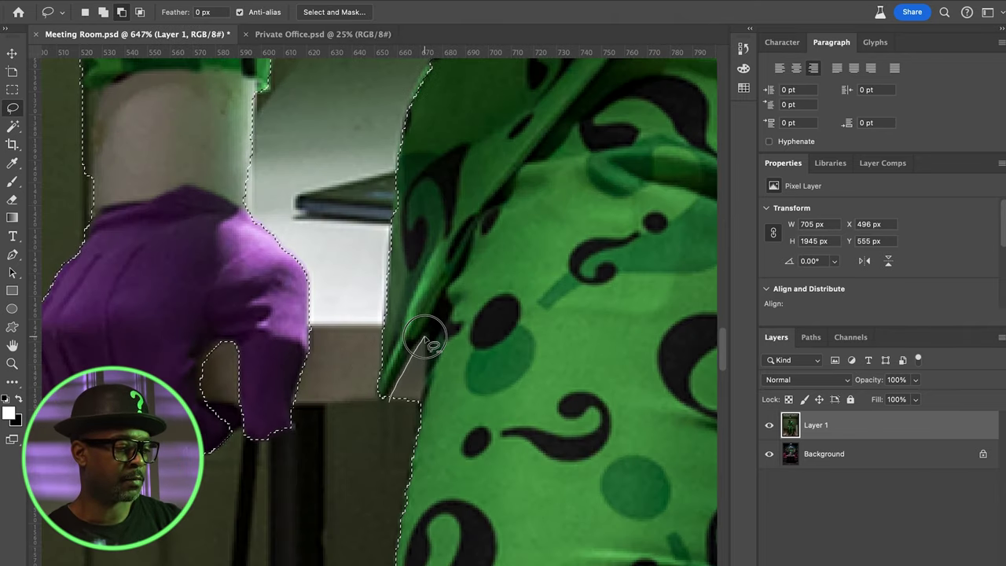
pyautogui.moveTo(414, 431); pyautogui.dragTo(412, 428)
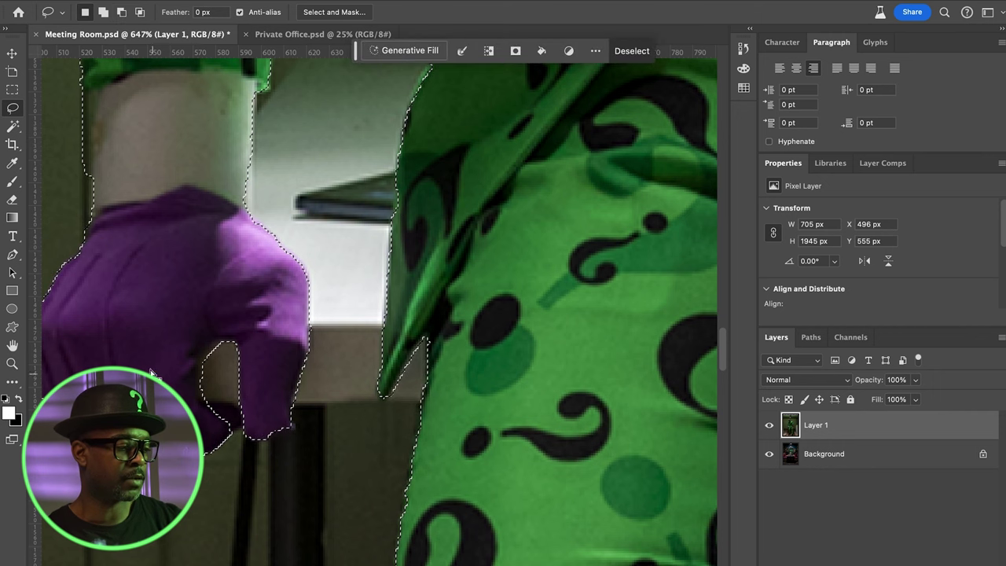
# Add the missed strips along the table-side sleeve and the facing jacket edge to the selection with the Lasso tool
pyautogui.moveTo(155, 359); pyautogui.dragTo(283, 378)
pyautogui.moveTo(248, 219); pyautogui.dragTo(289, 371)
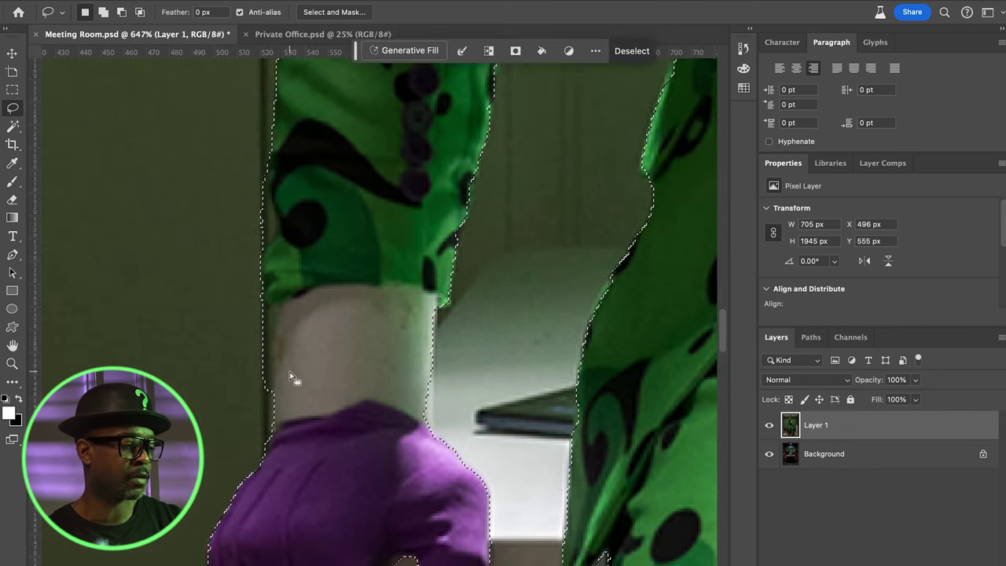
pyautogui.moveTo(315, 276); pyautogui.dragTo(260, 299)
pyautogui.moveTo(454, 232); pyautogui.dragTo(409, 277)
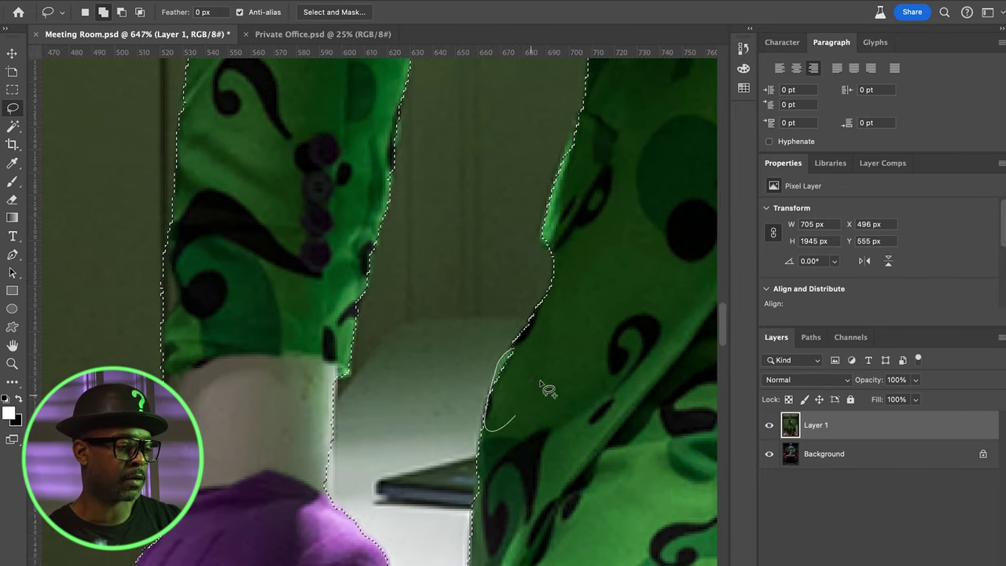
pyautogui.moveTo(532, 397); pyautogui.dragTo(528, 381)
pyautogui.scroll(3, 534, 354)
pyautogui.moveTo(528, 328); pyautogui.dragTo(544, 346)
pyautogui.moveTo(382, 273)
pyautogui.mouseDown()
pyautogui.moveTo(367, 299)
pyautogui.moveTo(390, 328)
pyautogui.moveTo(366, 329)
pyautogui.mouseUp()
pyautogui.moveTo(283, 208); pyautogui.dragTo(271, 298)
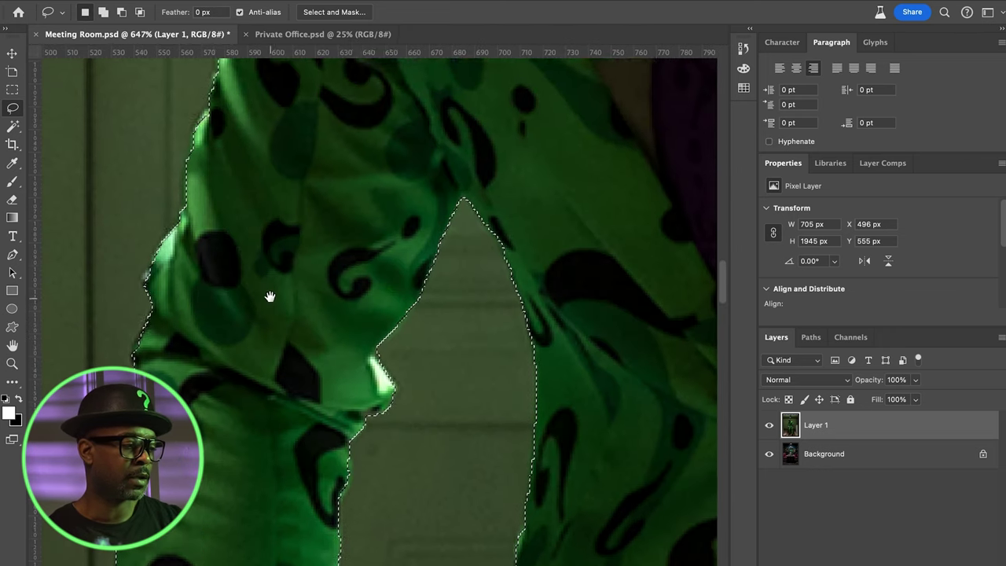
# Add the missed highlight on the outer edge of the upper sleeve to the selection
pyautogui.moveTo(352, 252); pyautogui.dragTo(234, 390)
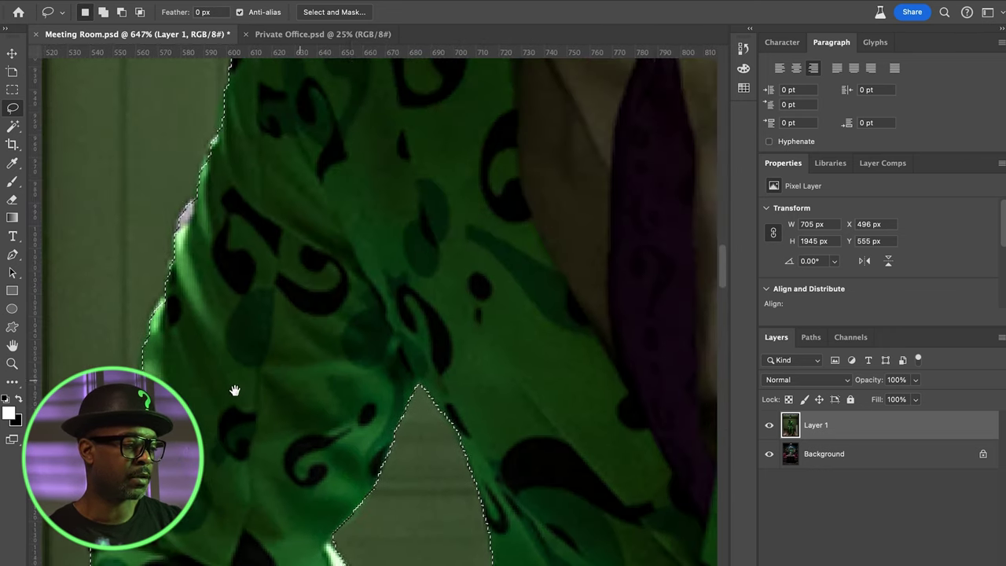
pyautogui.moveTo(259, 193); pyautogui.dragTo(227, 426)
pyautogui.keyDown('shift'); pyautogui.click(194, 317); pyautogui.keyUp('shift')
pyautogui.moveTo(348, 64); pyautogui.dragTo(299, 341)
pyautogui.moveTo(377, 287)
pyautogui.mouseDown()
pyautogui.moveTo(323, 308)
pyautogui.moveTo(389, 299)
pyautogui.moveTo(364, 274)
pyautogui.mouseUp()
pyautogui.moveTo(340, 233)
pyautogui.mouseDown()
pyautogui.moveTo(337, 364)
pyautogui.moveTo(348, 417)
pyautogui.mouseUp()
pyautogui.moveTo(250, 203); pyautogui.dragTo(247, 386)
# Refine the selection around the hat's question mark, the brim and the ear with the Lasso tool
pyautogui.moveTo(252, 191)
pyautogui.mouseDown()
pyautogui.moveTo(226, 245)
pyautogui.moveTo(207, 240)
pyautogui.moveTo(189, 288)
pyautogui.moveTo(211, 254)
pyautogui.mouseUp()
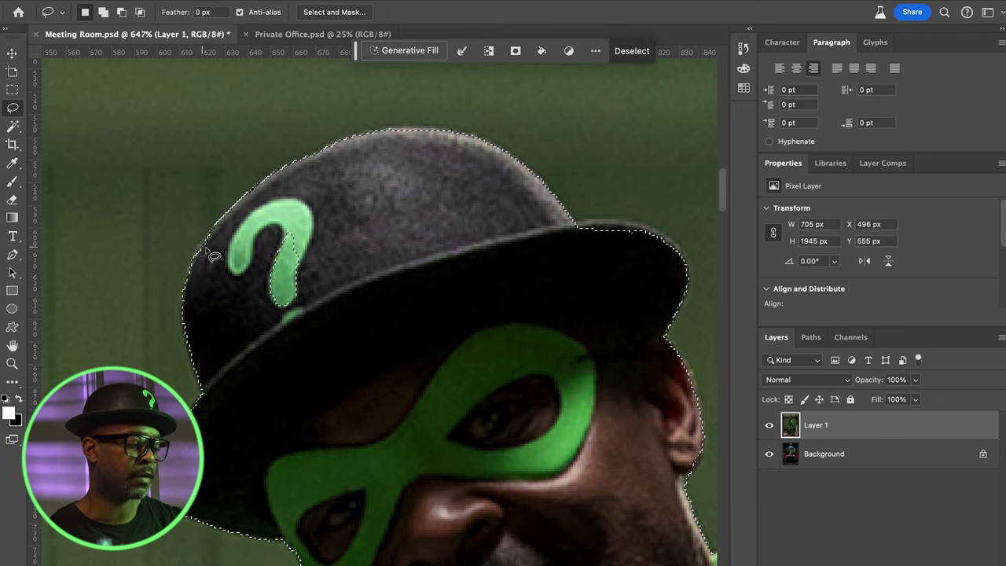
pyautogui.moveTo(384, 272); pyautogui.dragTo(242, 274)
pyautogui.moveTo(425, 217)
pyautogui.mouseDown()
pyautogui.moveTo(464, 227)
pyautogui.moveTo(505, 226)
pyautogui.mouseUp()
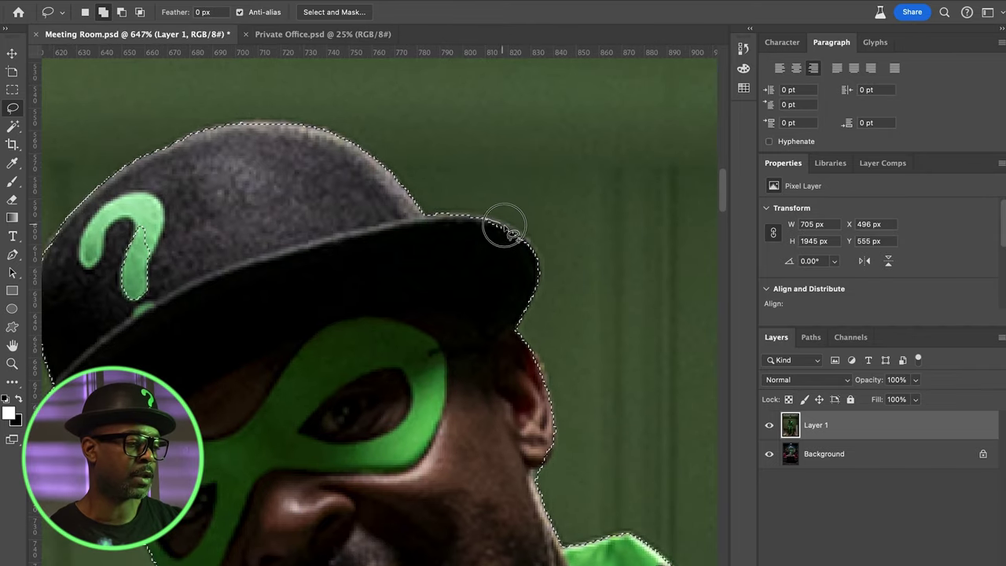
pyautogui.moveTo(539, 257)
pyautogui.mouseDown()
pyautogui.moveTo(505, 226)
pyautogui.moveTo(536, 250)
pyautogui.mouseUp()
pyautogui.moveTo(538, 360); pyautogui.dragTo(436, 248)
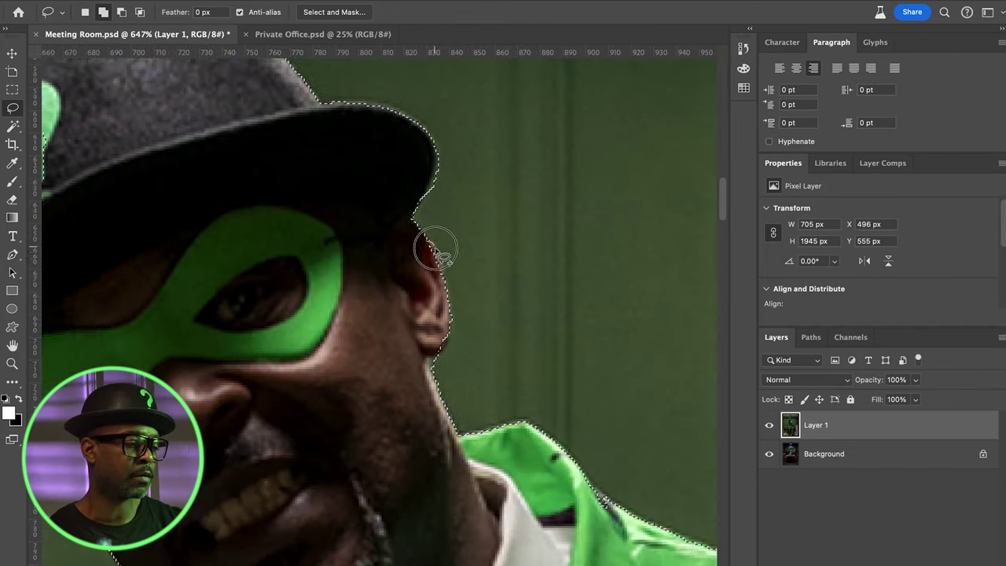
pyautogui.moveTo(445, 365); pyautogui.dragTo(292, 227)
# Add the missed part at the tip of the jacket shoulder to the selection
pyautogui.moveTo(654, 454); pyautogui.dragTo(348, 256)
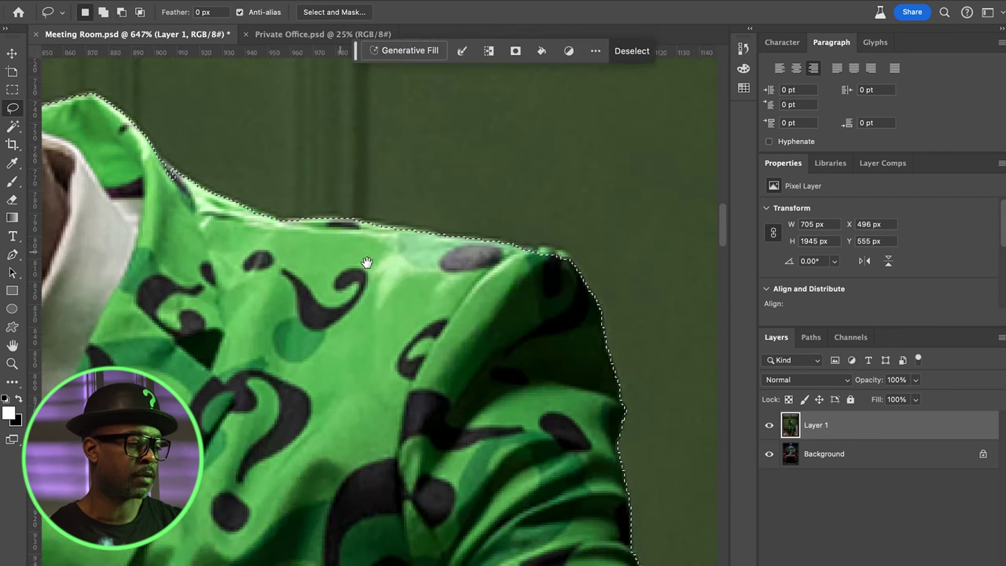
pyautogui.moveTo(530, 335); pyautogui.dragTo(487, 265)
pyautogui.moveTo(500, 182); pyautogui.dragTo(500, 182)
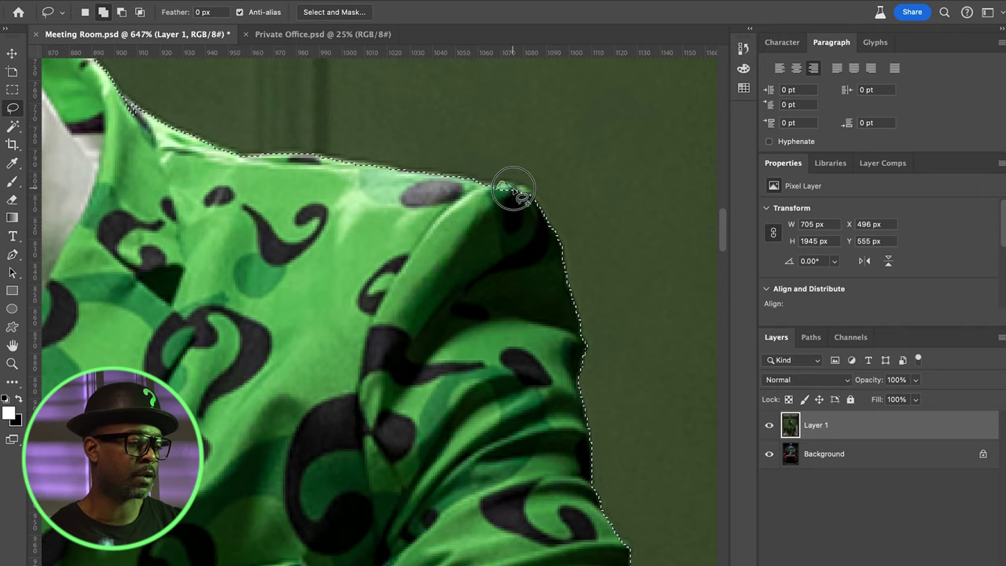
pyautogui.moveTo(512, 187); pyautogui.dragTo(518, 187)
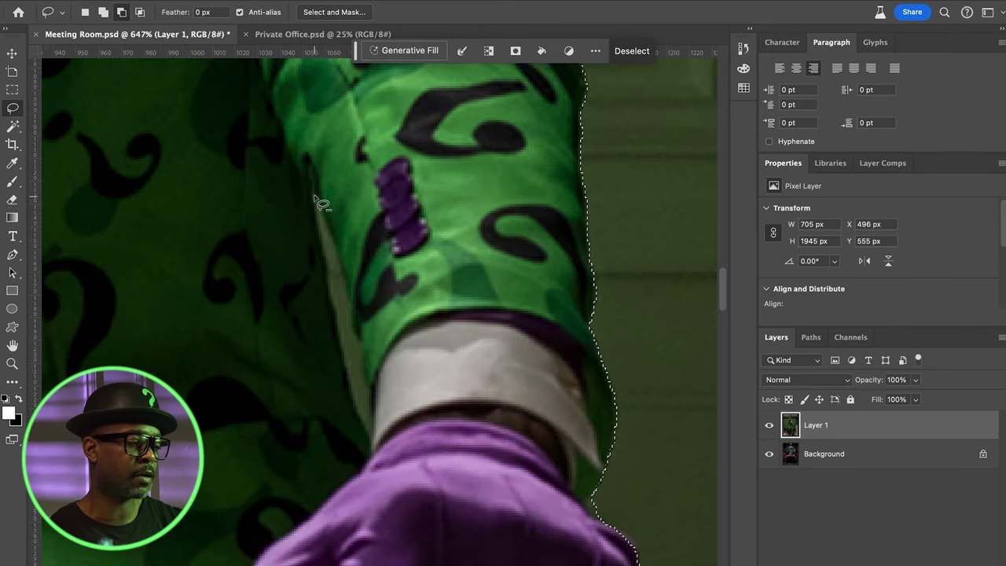
# Subtract the gap between the cane-side sleeve and the jacket from the selection, and correct the edge beside the cane handle
pyautogui.moveTo(317, 200)
pyautogui.mouseDown()
pyautogui.moveTo(333, 294)
pyautogui.moveTo(320, 206)
pyautogui.mouseUp()
pyautogui.moveTo(343, 316); pyautogui.dragTo(336, 314)
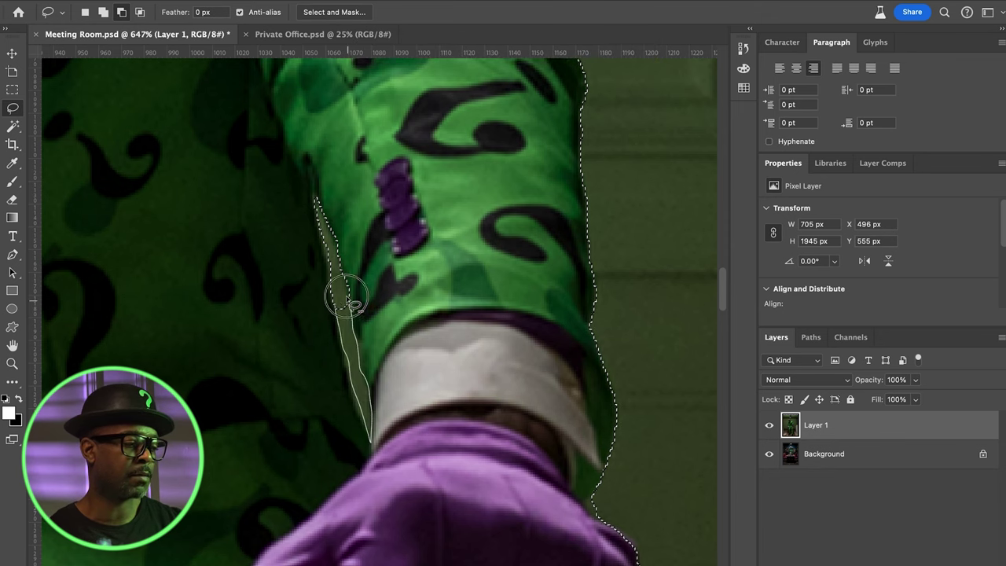
pyautogui.moveTo(349, 309); pyautogui.dragTo(366, 314)
pyautogui.scroll(-10, 473, 420)
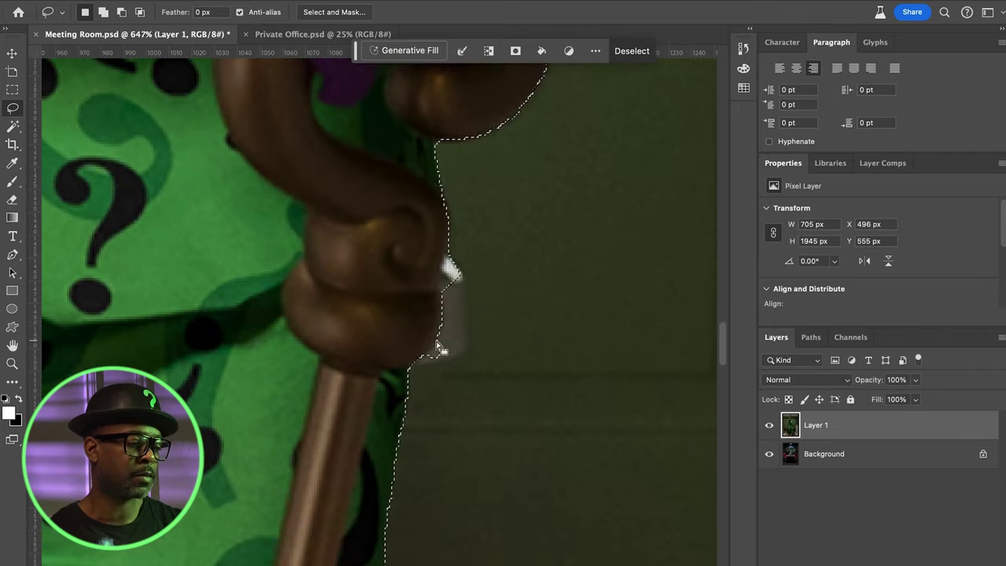
pyautogui.moveTo(437, 344); pyautogui.dragTo(448, 351)
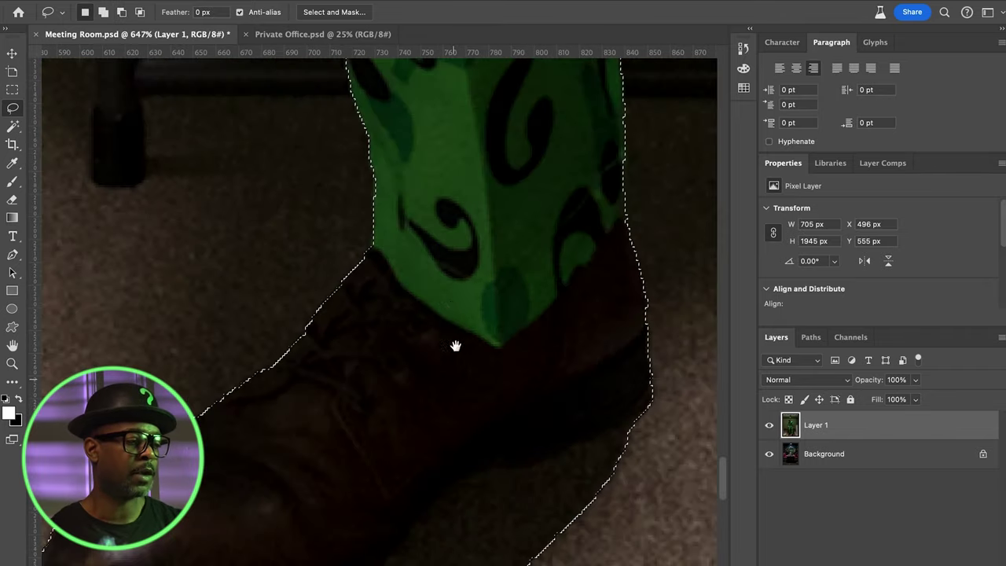
# Smooth the notched selection edge on the trouser leg with the Lasso tool, and mask Layer 1 with the selection
pyautogui.moveTo(438, 216); pyautogui.dragTo(371, 464)
pyautogui.moveTo(391, 213); pyautogui.dragTo(354, 447)
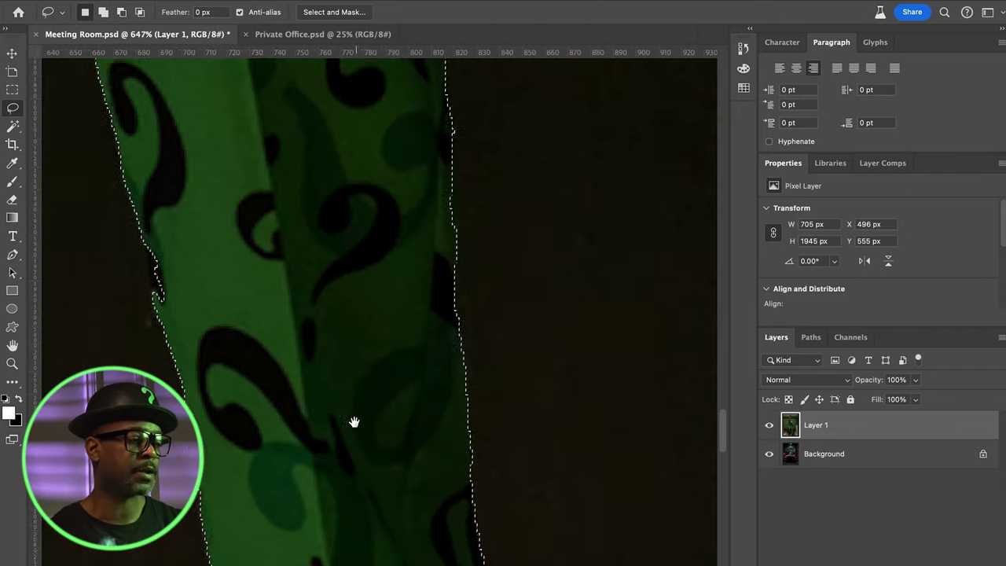
pyautogui.moveTo(138, 323)
pyautogui.mouseDown()
pyautogui.moveTo(119, 293)
pyautogui.moveTo(144, 365)
pyautogui.mouseUp()
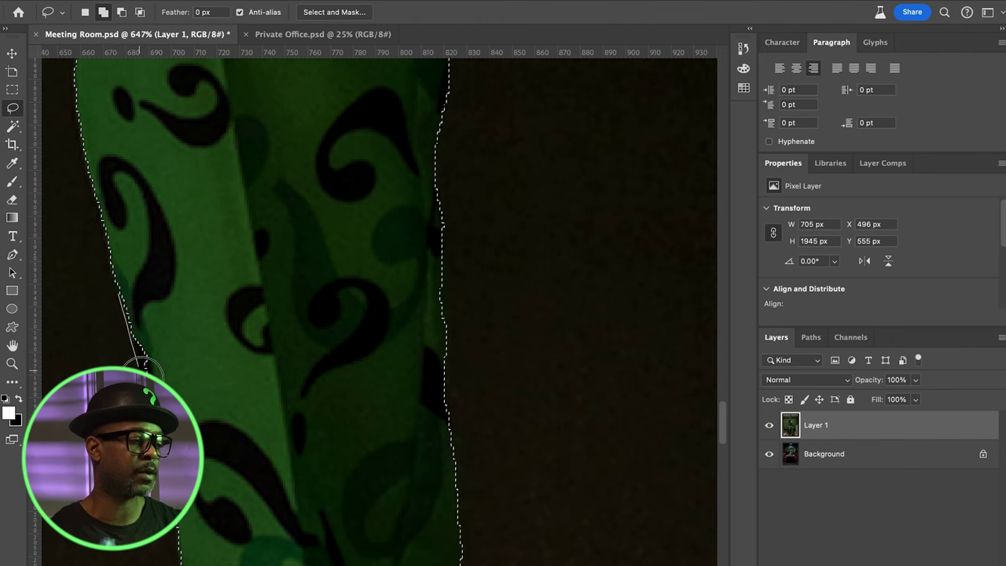
pyautogui.moveTo(169, 328); pyautogui.dragTo(155, 375)
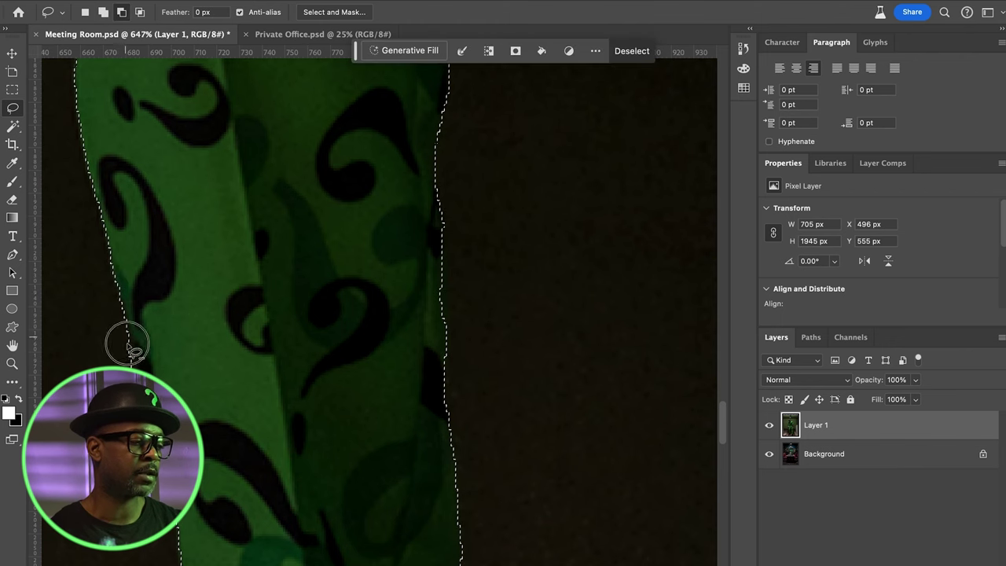
pyautogui.press('super+0')
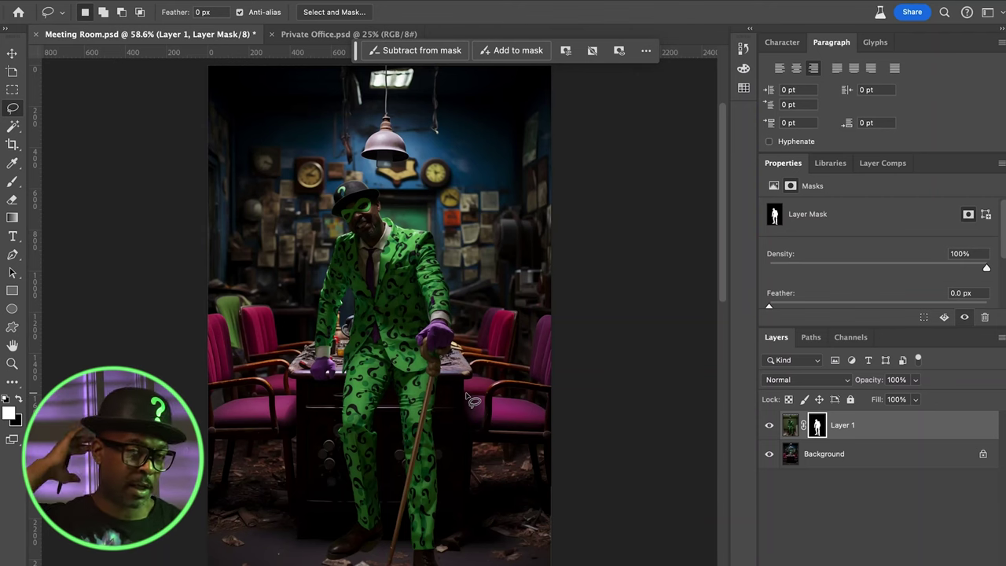
# Examine the masked man up close around the hat, the gloved hand on the desk and the raised shoe
pyautogui.press('z')
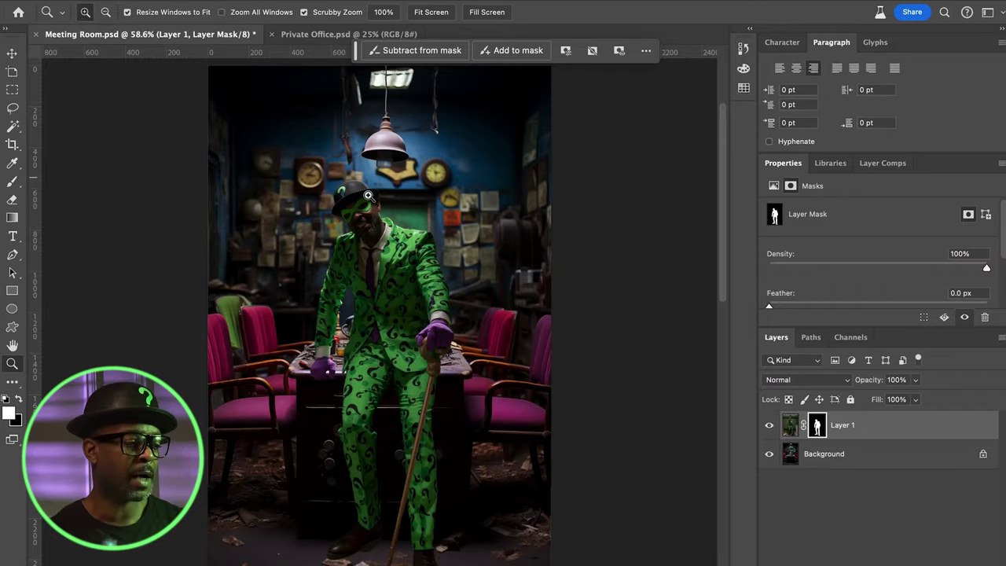
pyautogui.moveTo(368, 195); pyautogui.dragTo(458, 487)
pyautogui.press('space')
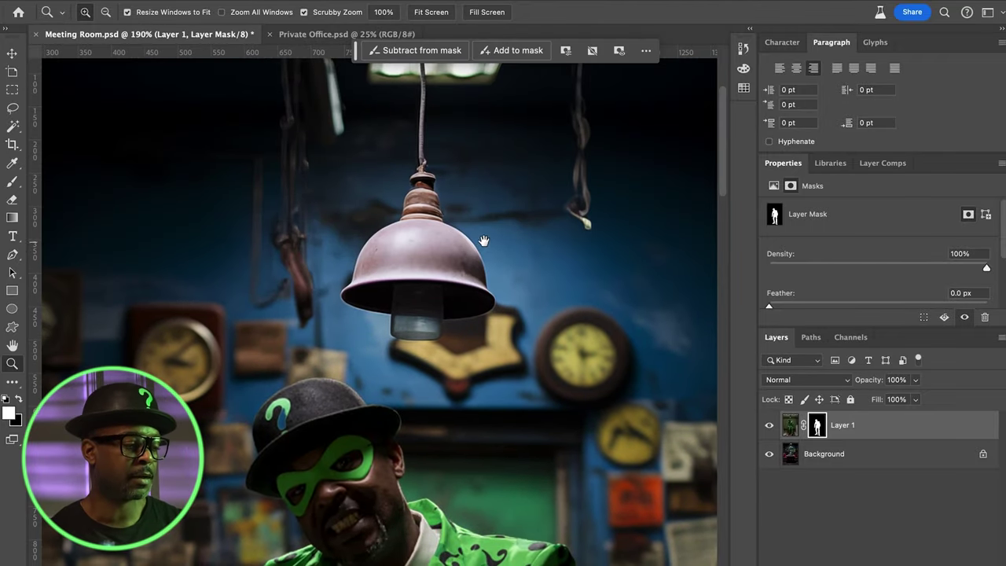
pyautogui.moveTo(480, 238); pyautogui.dragTo(360, 248)
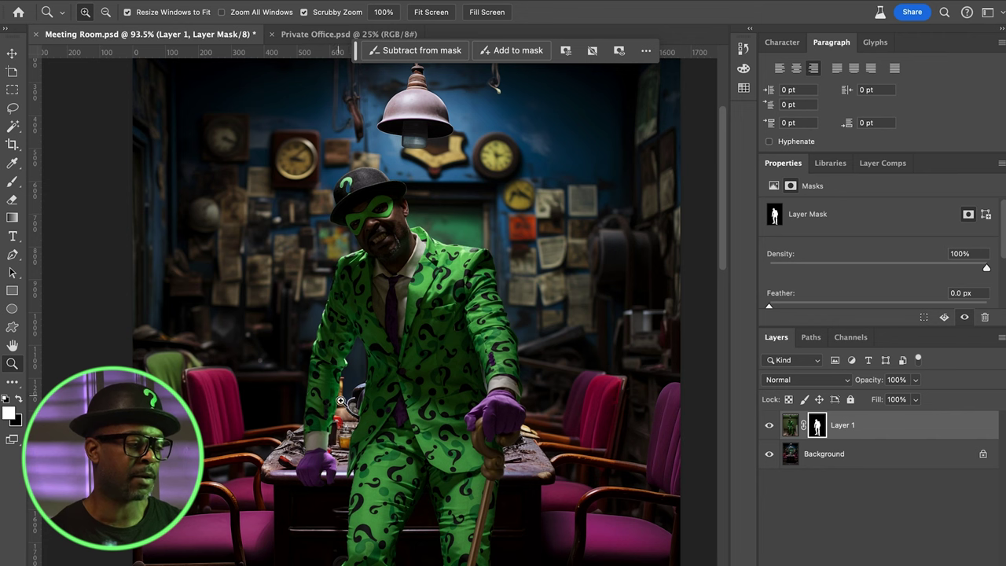
pyautogui.moveTo(327, 483); pyautogui.dragTo(413, 454)
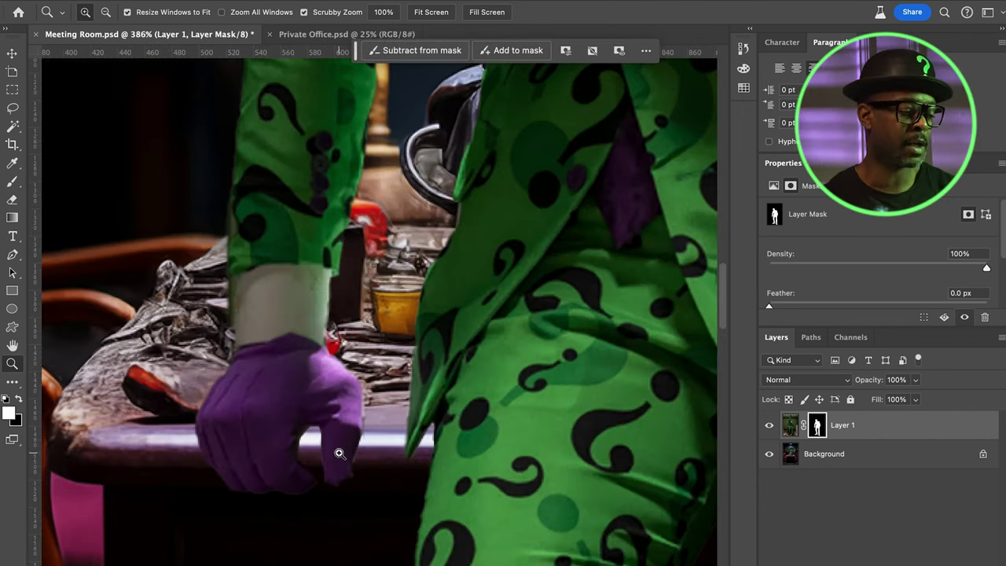
pyautogui.press('v')
pyautogui.moveTo(388, 387); pyautogui.dragTo(392, 396)
pyautogui.moveTo(370, 352); pyautogui.dragTo(288, 373)
pyautogui.moveTo(451, 436); pyautogui.dragTo(343, 297)
pyautogui.moveTo(368, 489); pyautogui.dragTo(460, 465)
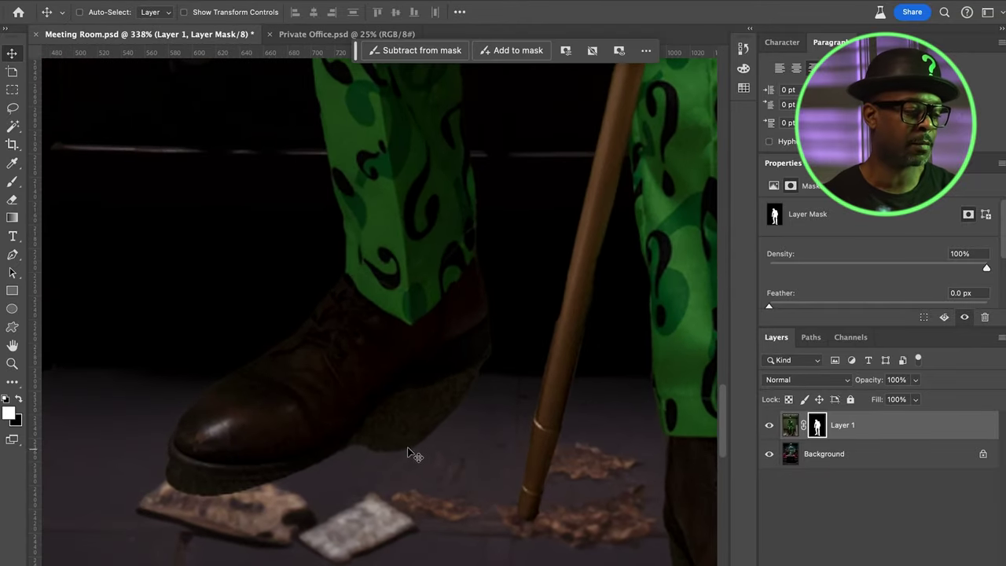
# Outline the shadow area beneath the raised shoe with the Lasso tool and copy it from Layer 1's image to a new layer
pyautogui.press('l')
pyautogui.click(169, 453)
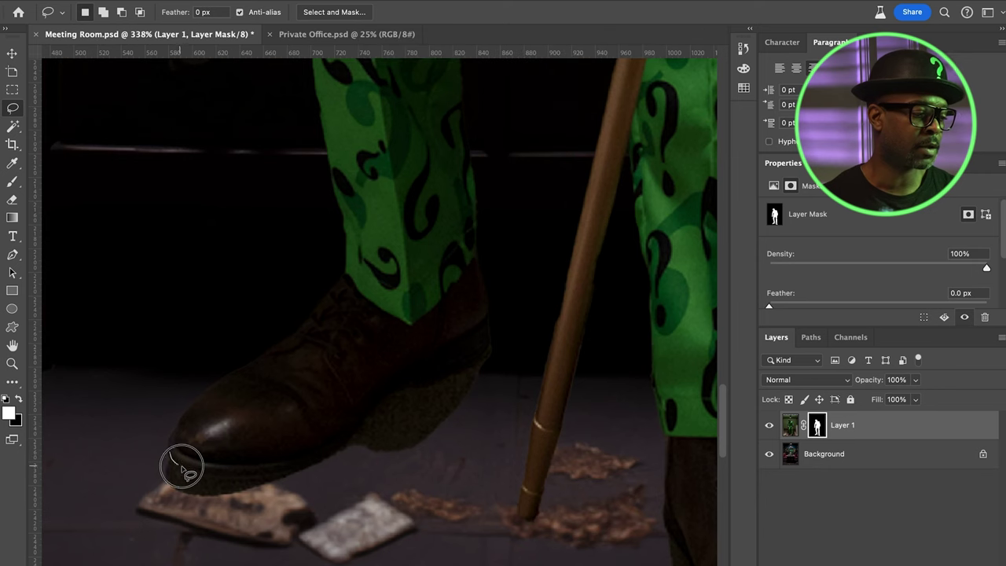
pyautogui.moveTo(201, 470); pyautogui.dragTo(259, 448)
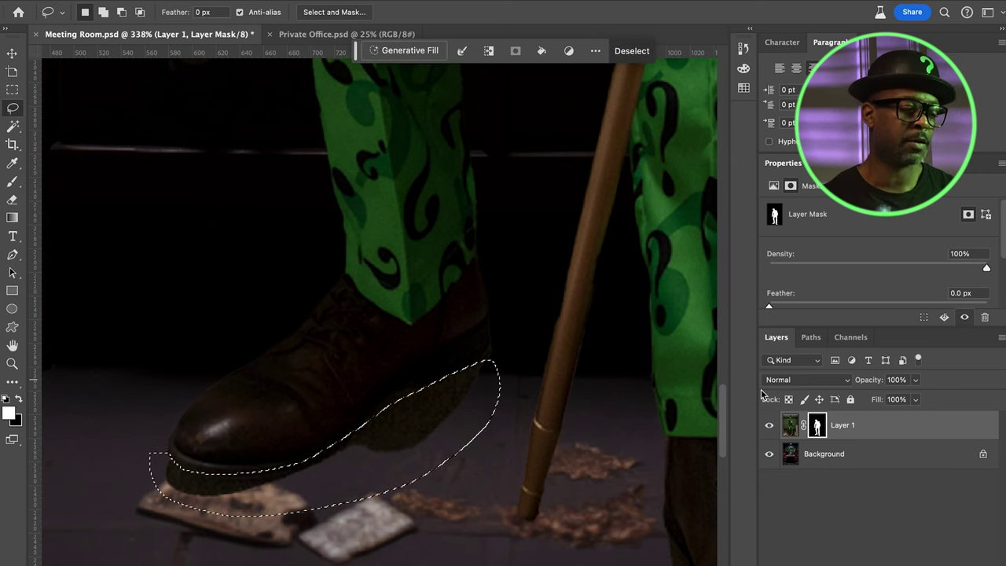
pyautogui.click(792, 427)
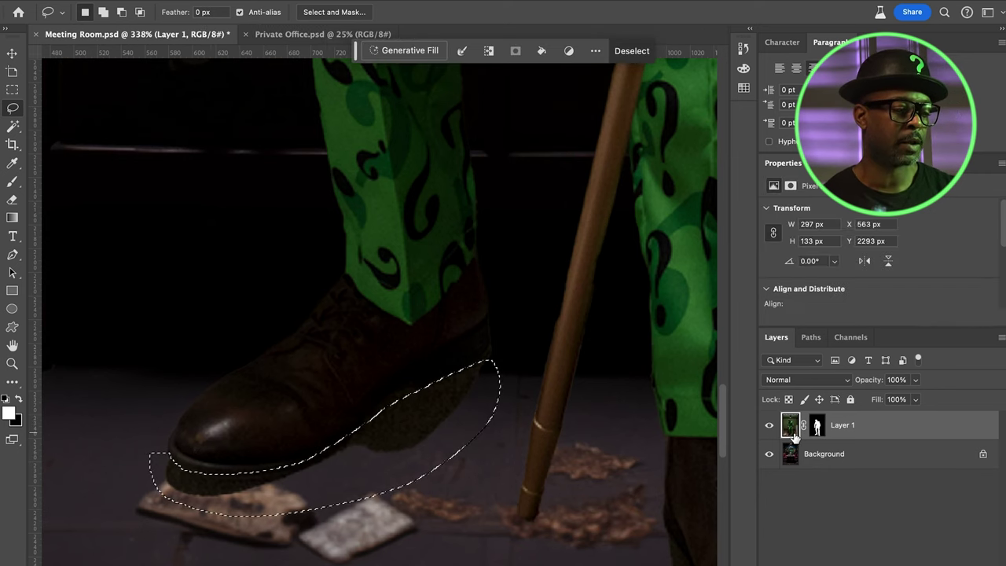
pyautogui.hotkey('ctrl', 'j')
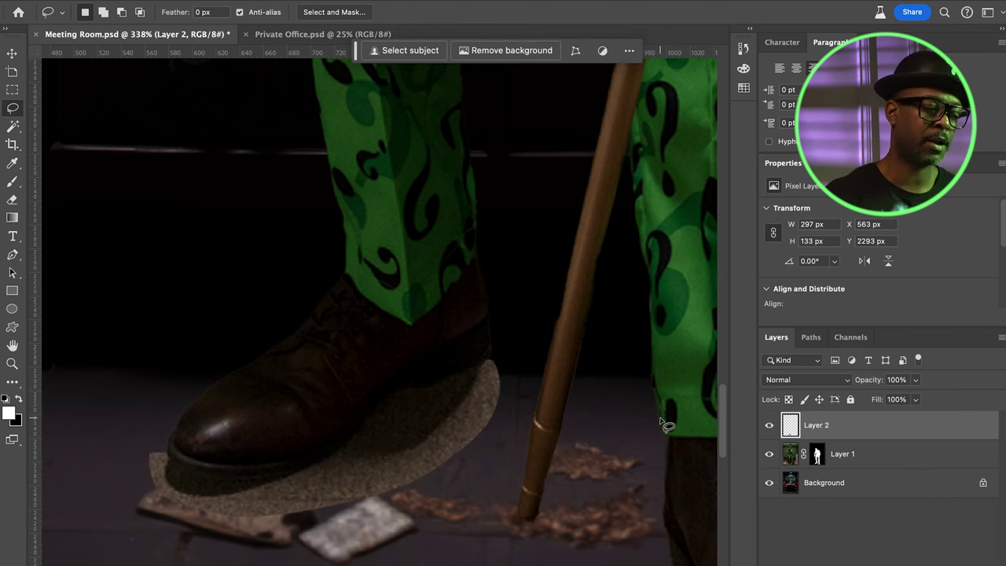
# Load Layer 2's outline as a selection and fill it with black on Layer 1's mask to hide the shadow beneath the shoe
pyautogui.press('v')
pyautogui.keyDown('ctrl'); pyautogui.click(791, 429); pyautogui.keyUp('ctrl')
pyautogui.click(818, 456)
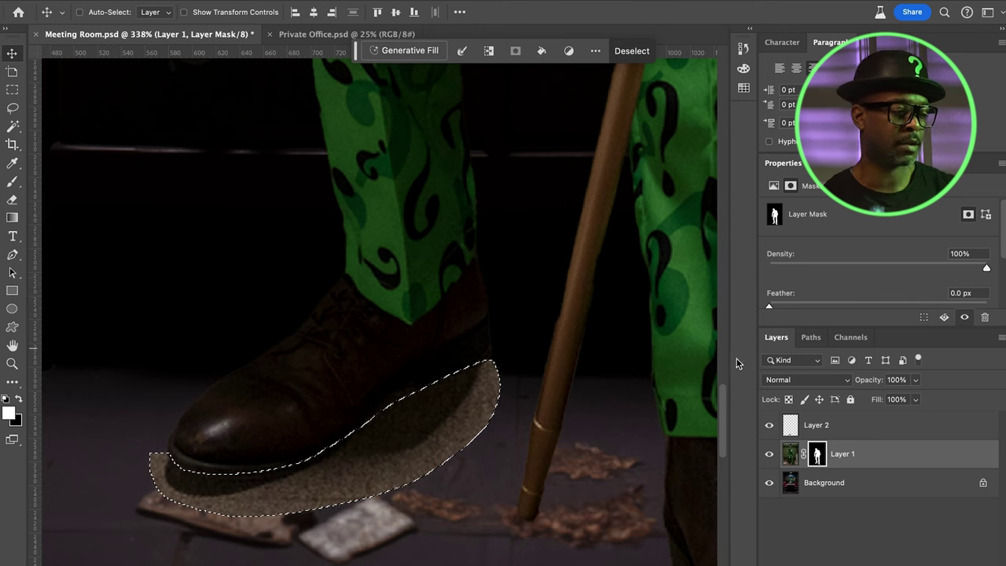
pyautogui.keyDown('alt'); pyautogui.click(817, 454); pyautogui.keyUp('alt')
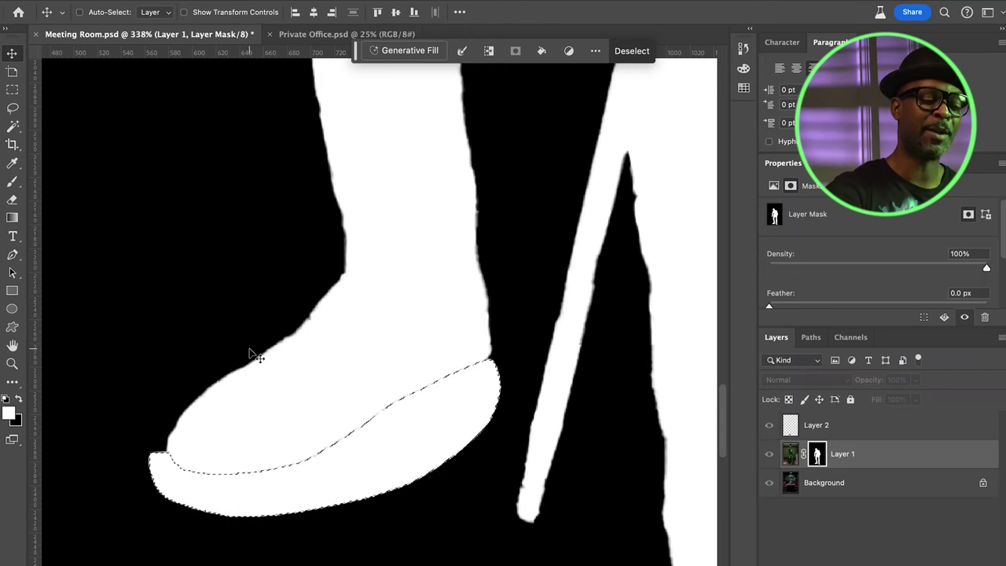
pyautogui.press('BackSpace')
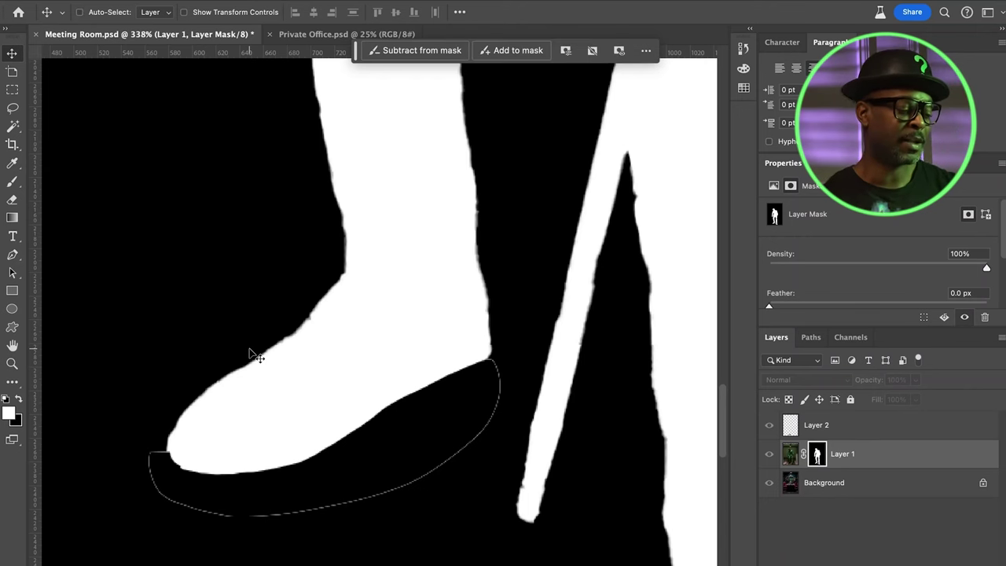
# Lasso the leftover outline around the removed shoe shadow on Layer 1's mask, fill it with black and deselect
pyautogui.press('l')
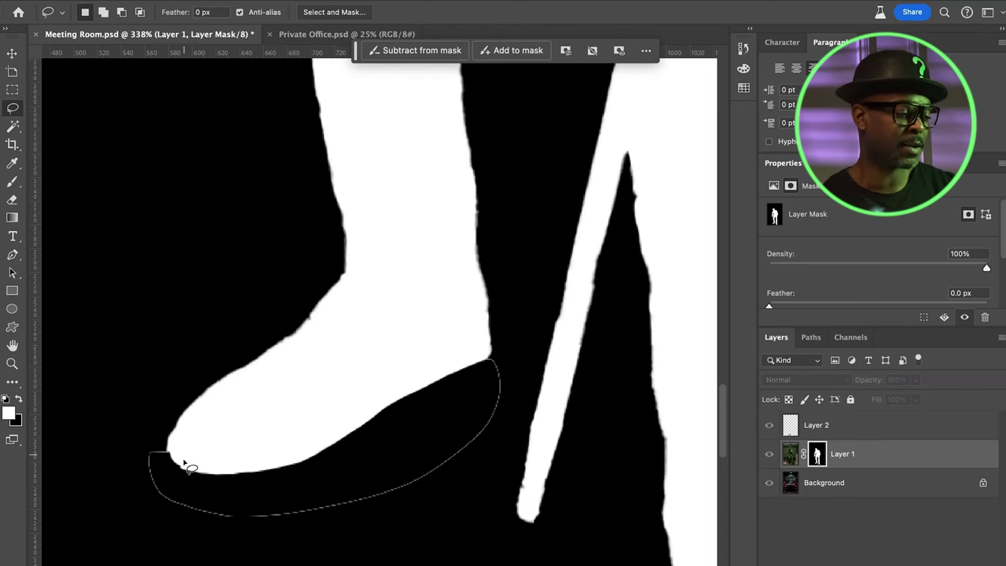
pyautogui.moveTo(168, 449); pyautogui.dragTo(144, 464)
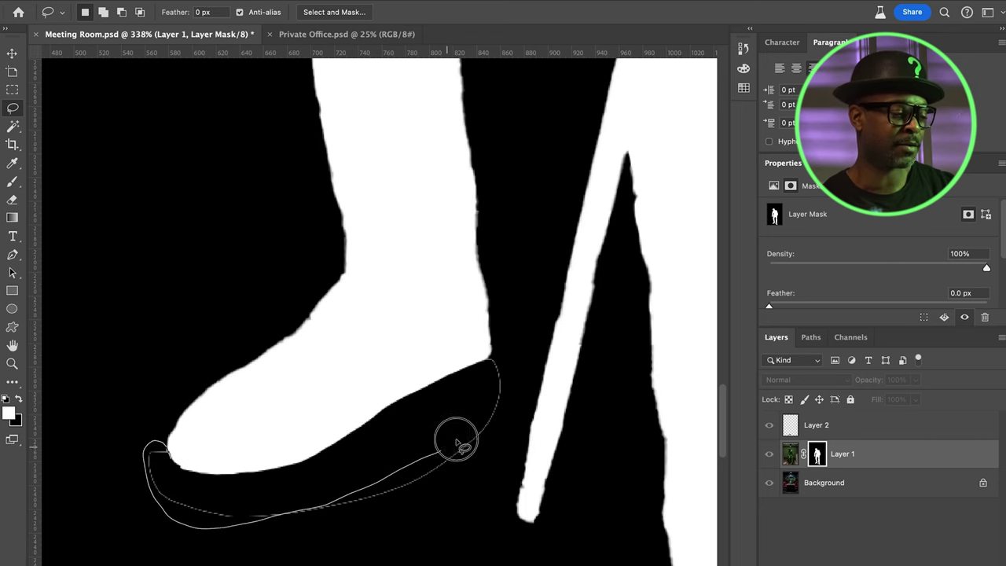
pyautogui.moveTo(357, 474); pyautogui.dragTo(358, 474)
pyautogui.moveTo(168, 449)
pyautogui.mouseDown()
pyautogui.moveTo(183, 475)
pyautogui.moveTo(231, 483)
pyautogui.mouseUp()
pyautogui.moveTo(312, 424); pyautogui.dragTo(485, 461)
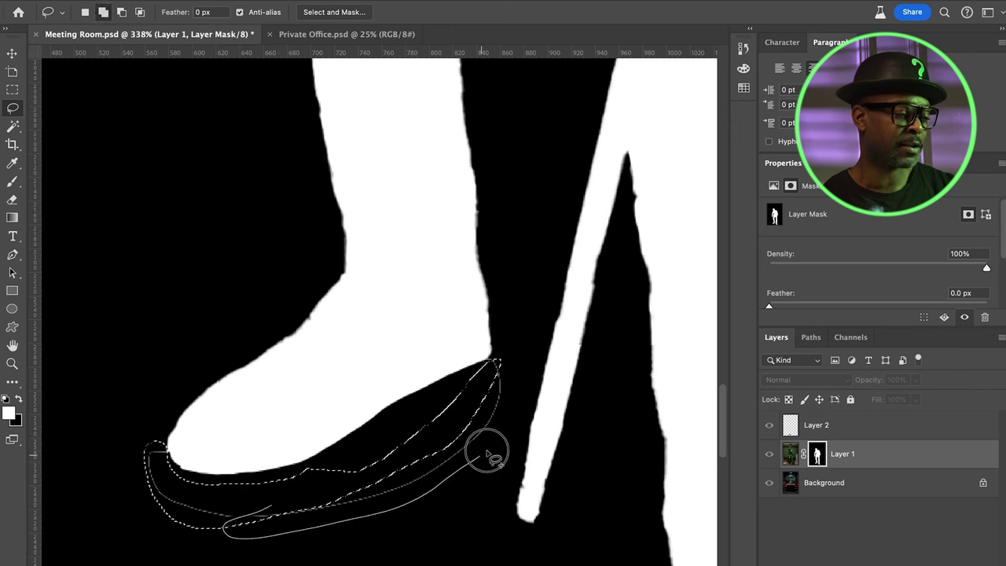
pyautogui.moveTo(497, 363); pyautogui.dragTo(497, 364)
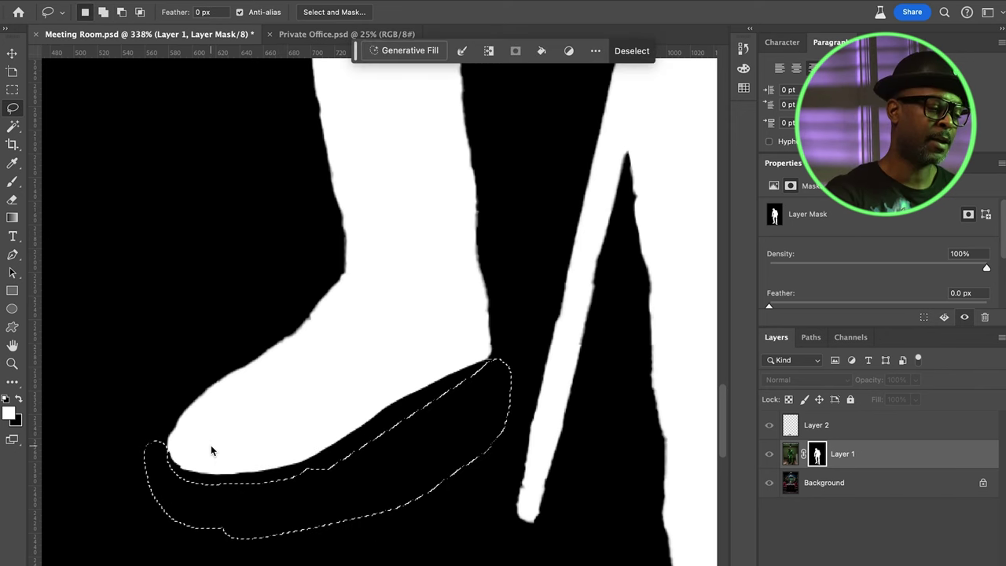
pyautogui.hotkey('alt', 'BackSpace')
pyautogui.press('super+d')
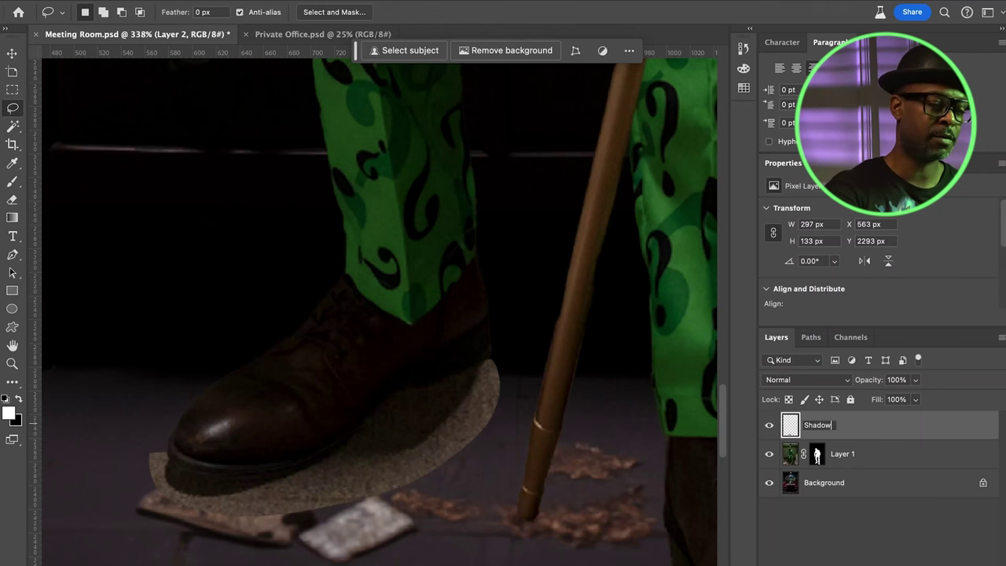
# Rename Layer 2 as FootShadow
pyautogui.write('Foot')
pyautogui.press('Return')
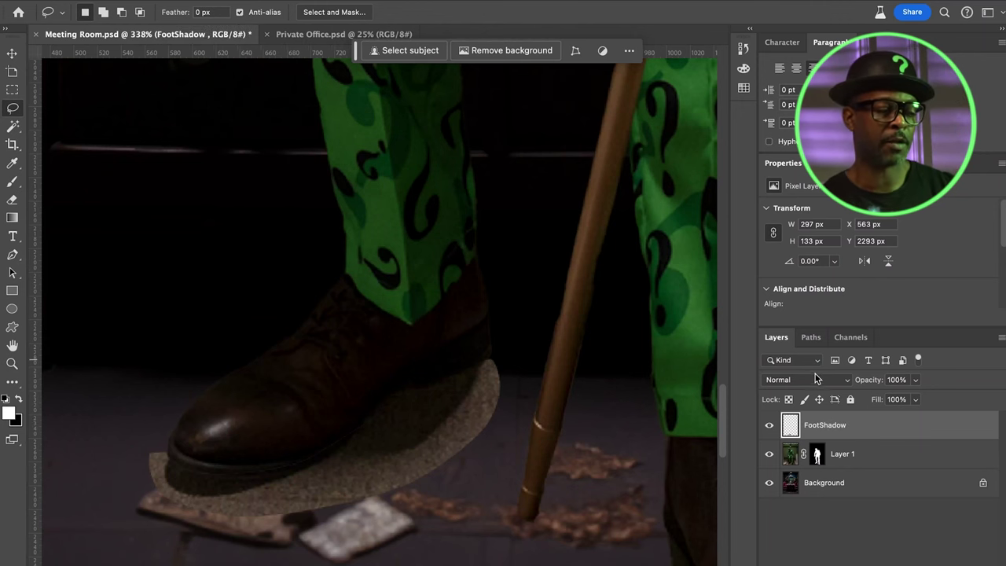
# Set the FootShadow layer's blend mode to Multiply and soften it with a Gaussian Blur
pyautogui.click(817, 379)
pyautogui.click(800, 431)
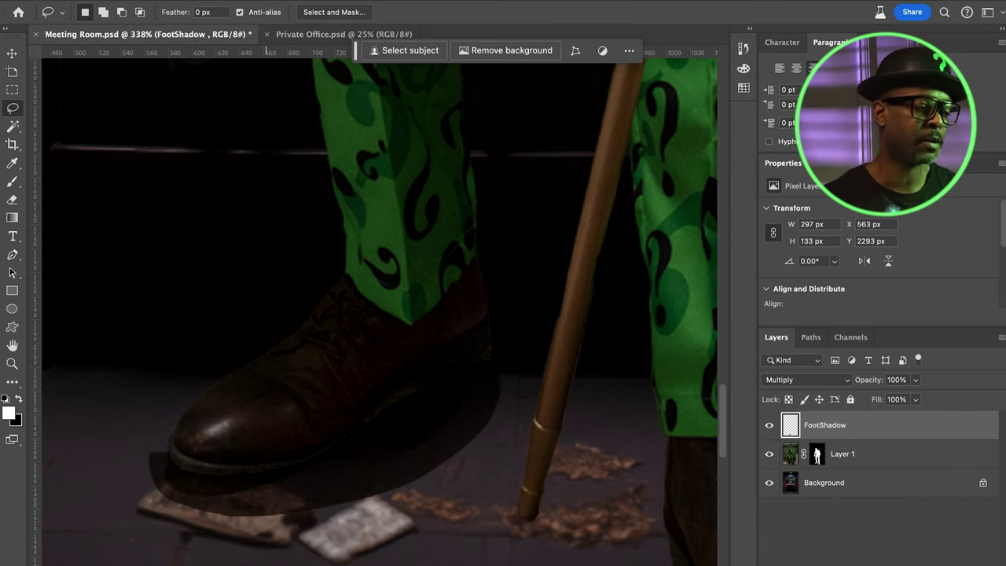
pyautogui.moveTo(456, 142)
pyautogui.click(631, 192)
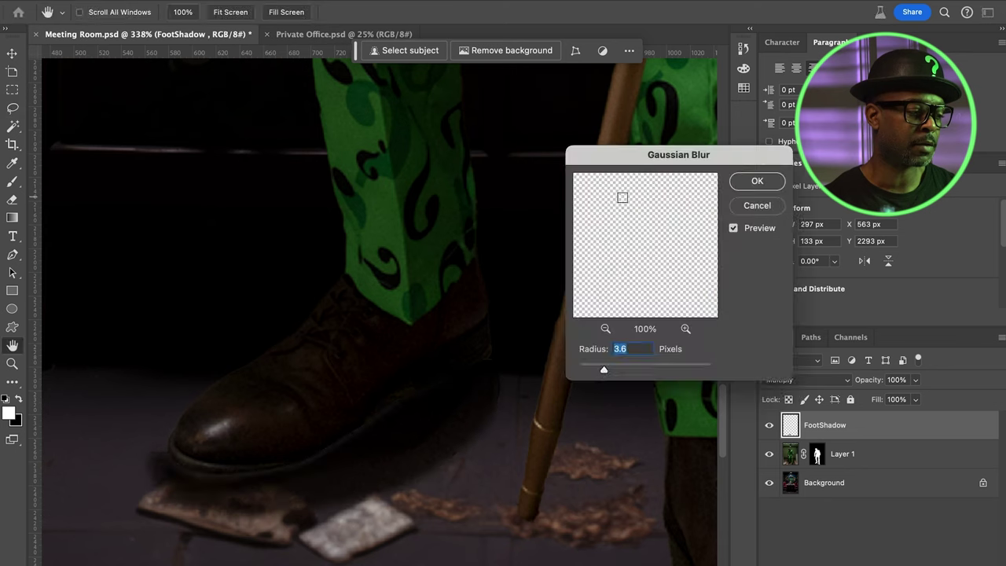
pyautogui.click(601, 369)
pyautogui.press('Return')
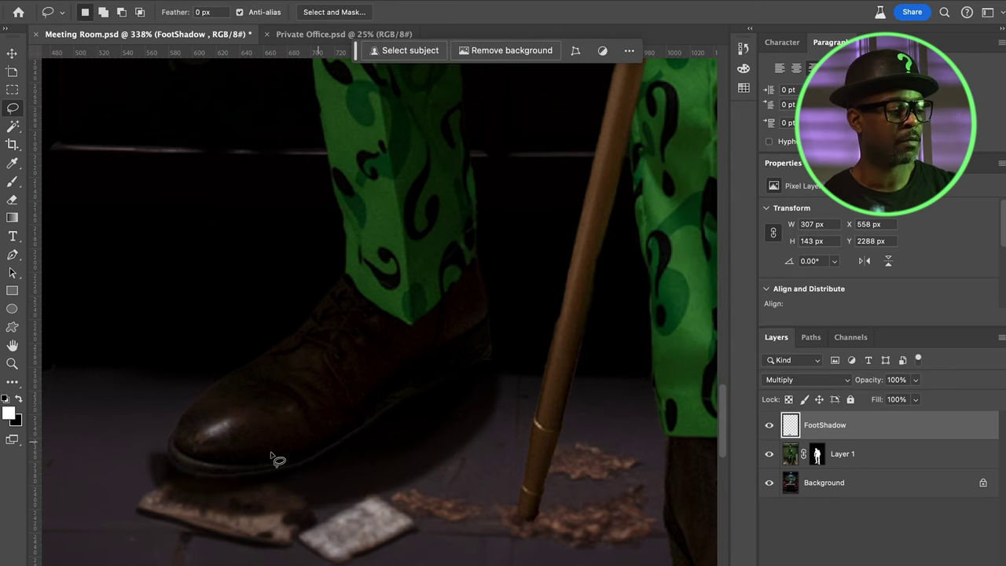
# Disable Layer 1's mask, compare the original shoe shadow with FootShadow hidden and shown, and set FootShadow's opacity to 62%
pyautogui.click(769, 428)
pyautogui.click(769, 454)
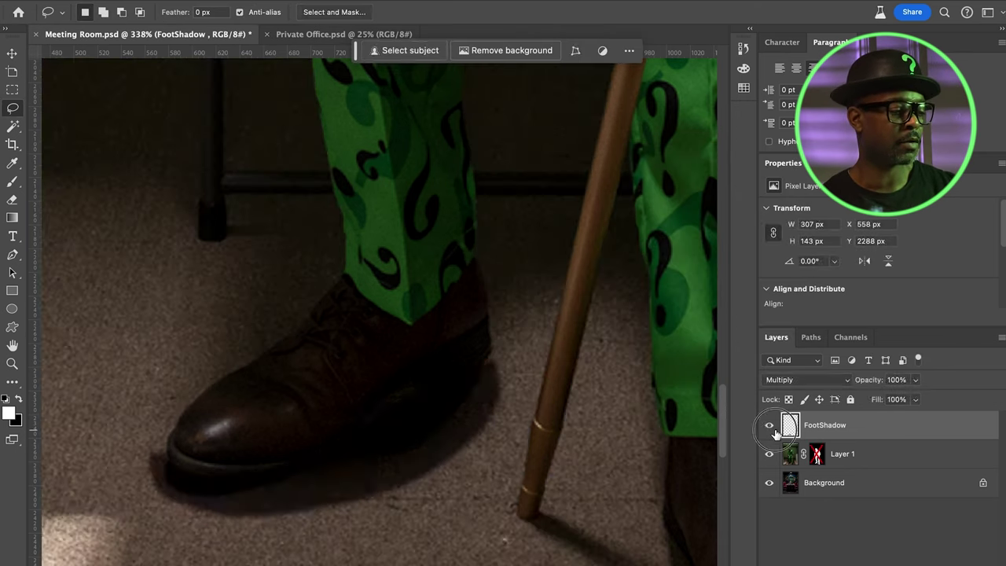
pyautogui.click(774, 430)
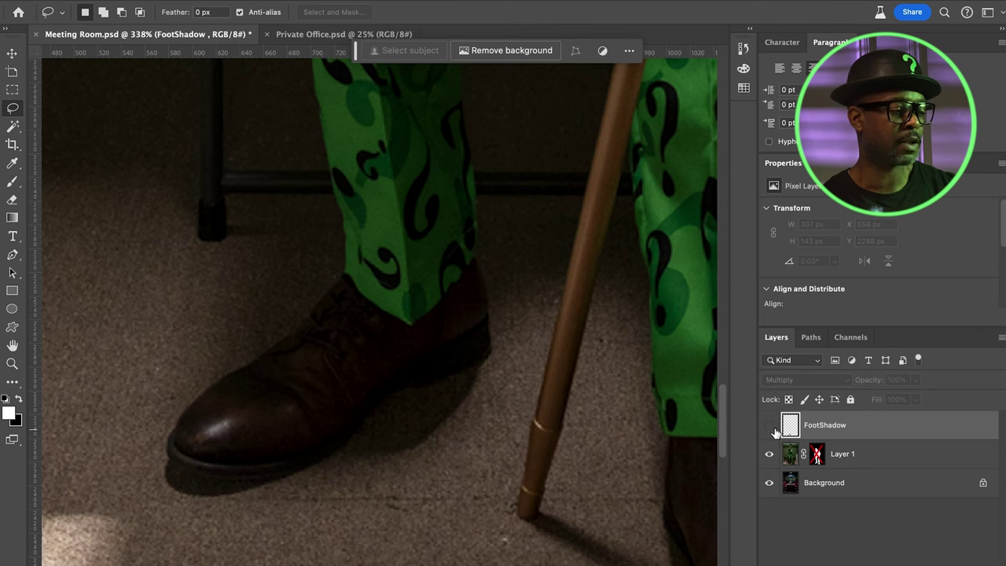
pyautogui.click(771, 427)
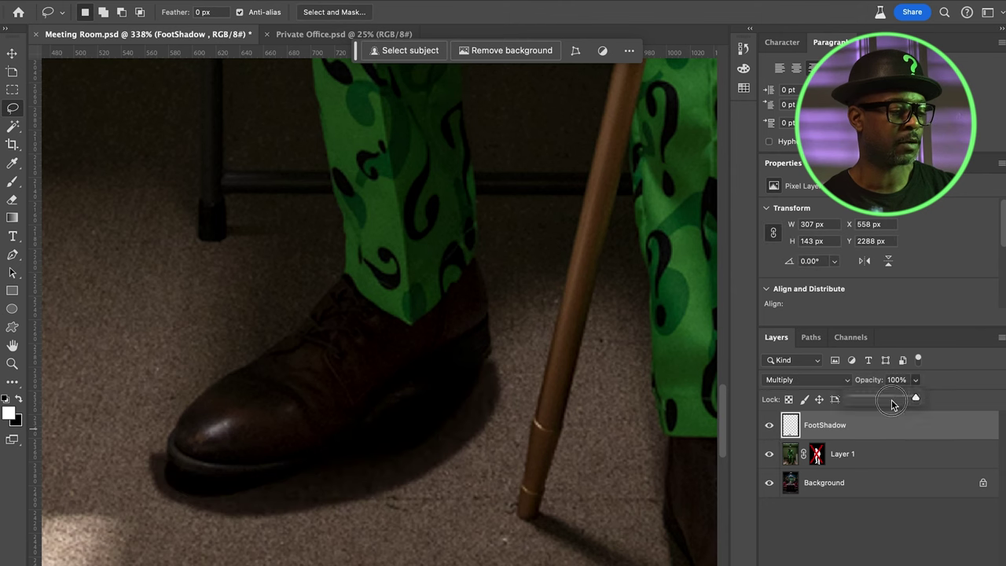
pyautogui.click(892, 400)
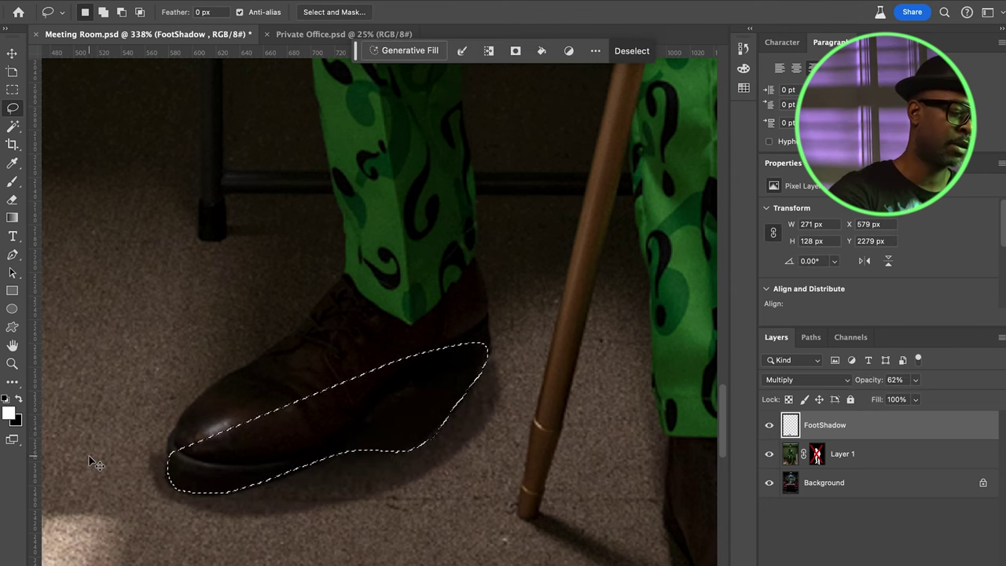
# Delete FootShadow's pixels outside an outline around the shoe sole and its shadow, deselect, and re-enable Layer 1's mask
pyautogui.press('super+shift+i')
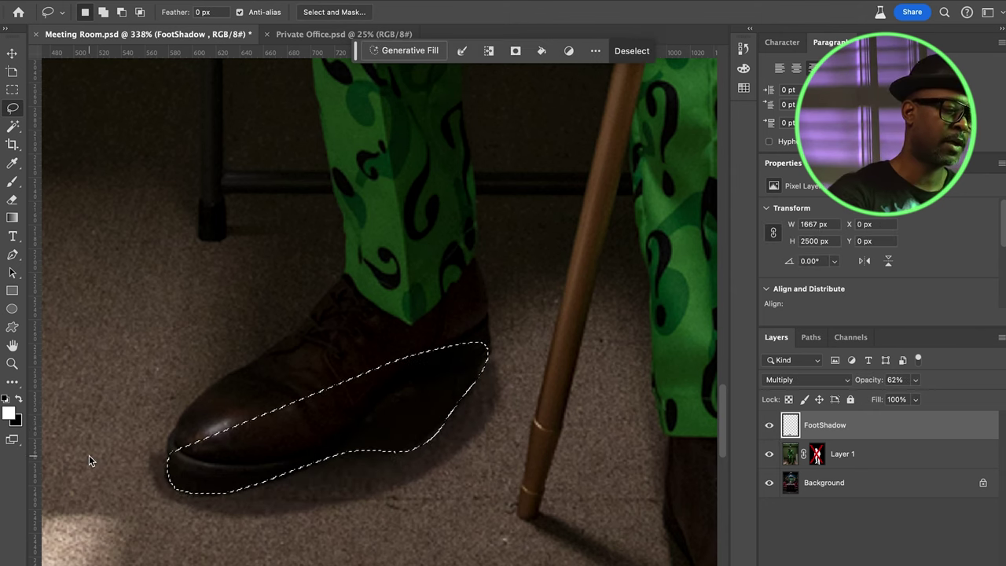
pyautogui.press('Delete')
pyautogui.press('super+d')
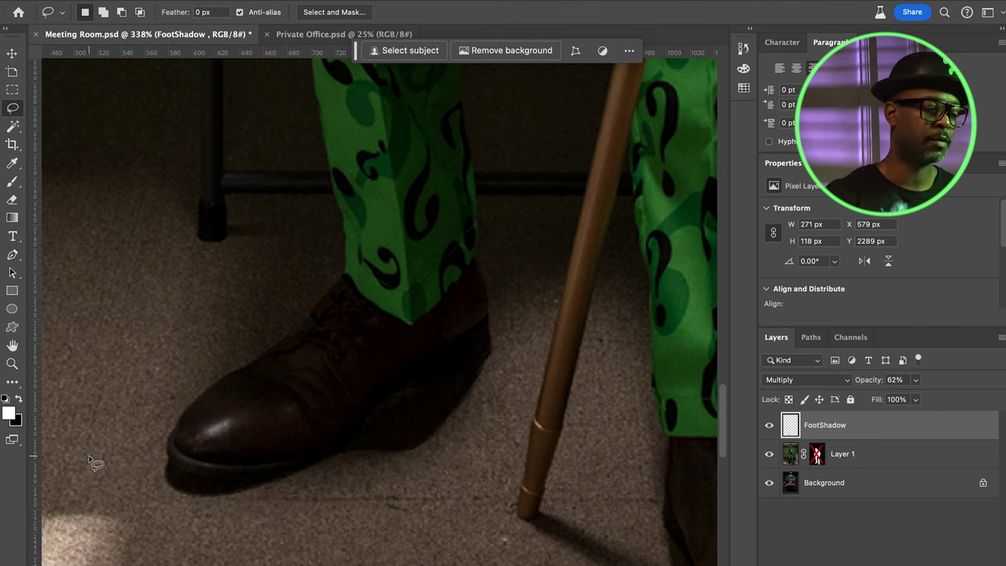
pyautogui.keyDown('shift'); pyautogui.click(816, 454); pyautogui.keyUp('shift')
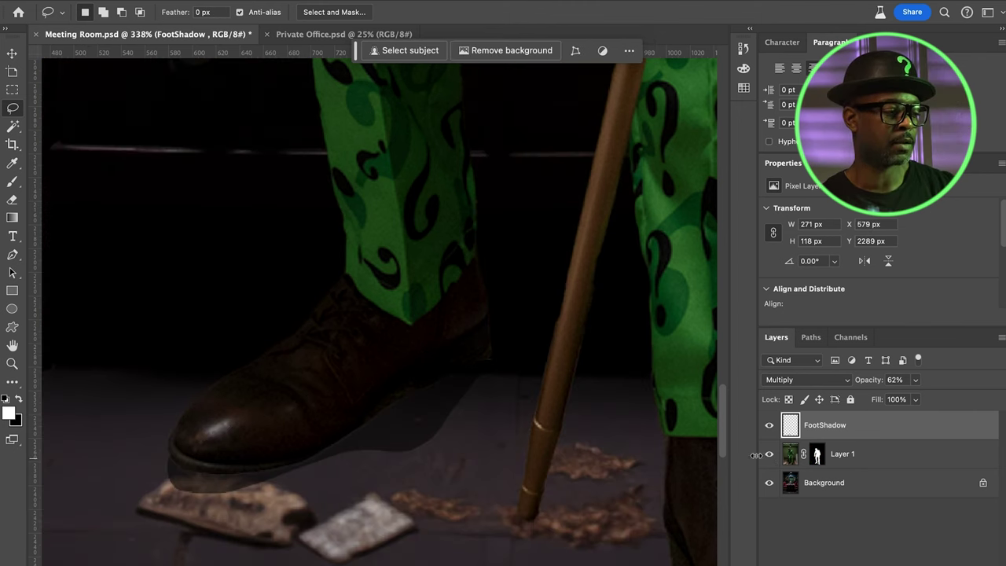
# Warp the FootShadow layer to fit beneath the raised shoe and raise its opacity to 84%
pyautogui.press('v')
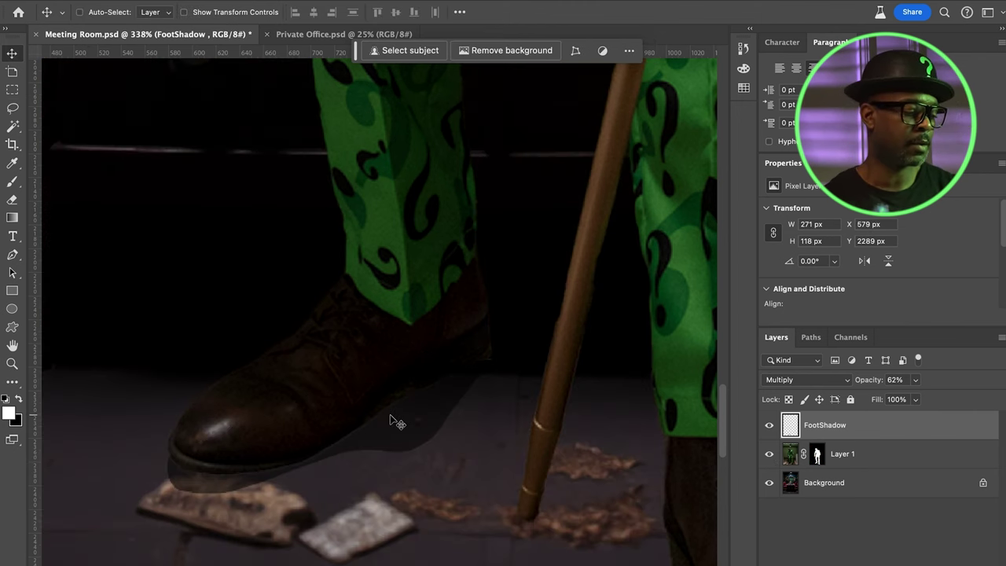
pyautogui.hotkey('ctrl', 't')
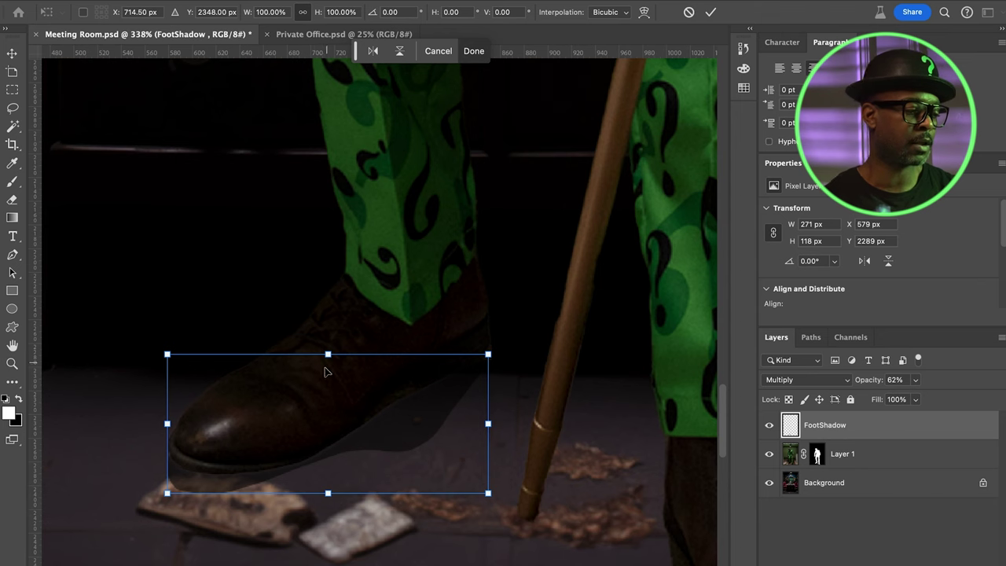
pyautogui.rightClick(325, 371)
pyautogui.click(358, 353)
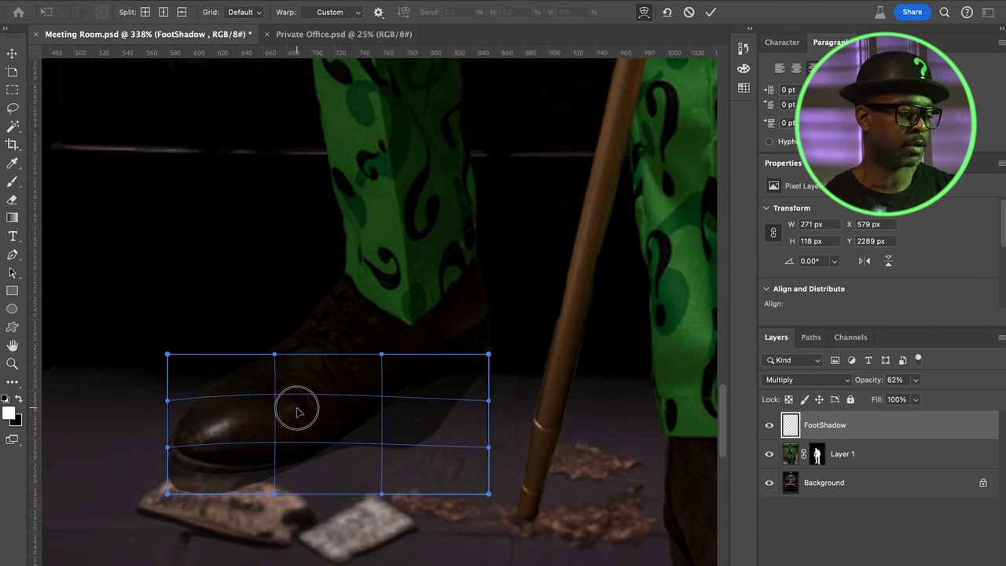
pyautogui.moveTo(237, 426); pyautogui.dragTo(240, 421)
pyautogui.moveTo(338, 479); pyautogui.dragTo(342, 494)
pyautogui.moveTo(283, 405); pyautogui.dragTo(197, 418)
pyautogui.moveTo(427, 389)
pyautogui.mouseDown()
pyautogui.moveTo(359, 413)
pyautogui.moveTo(446, 370)
pyautogui.moveTo(443, 377)
pyautogui.mouseUp()
pyautogui.press('Return')
pyautogui.click(916, 380)
pyautogui.moveTo(910, 401); pyautogui.dragTo(930, 400)
# Split FootShadow's dark Blend If slider for the underlying layer to about 0 / 62 and set the layer opacity to 79%
pyautogui.doubleClick(879, 428)
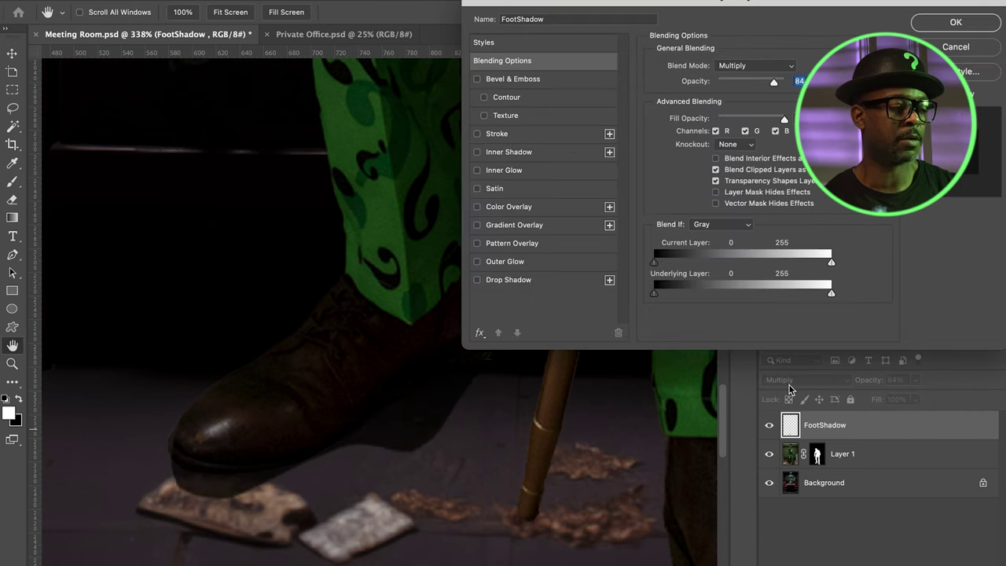
pyautogui.press('alt')
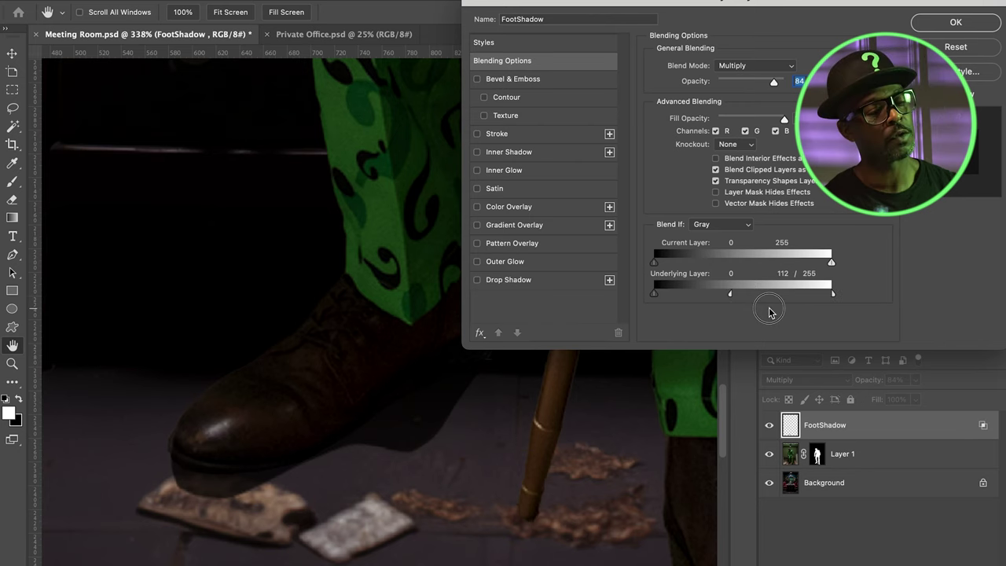
pyautogui.moveTo(659, 297); pyautogui.dragTo(698, 305)
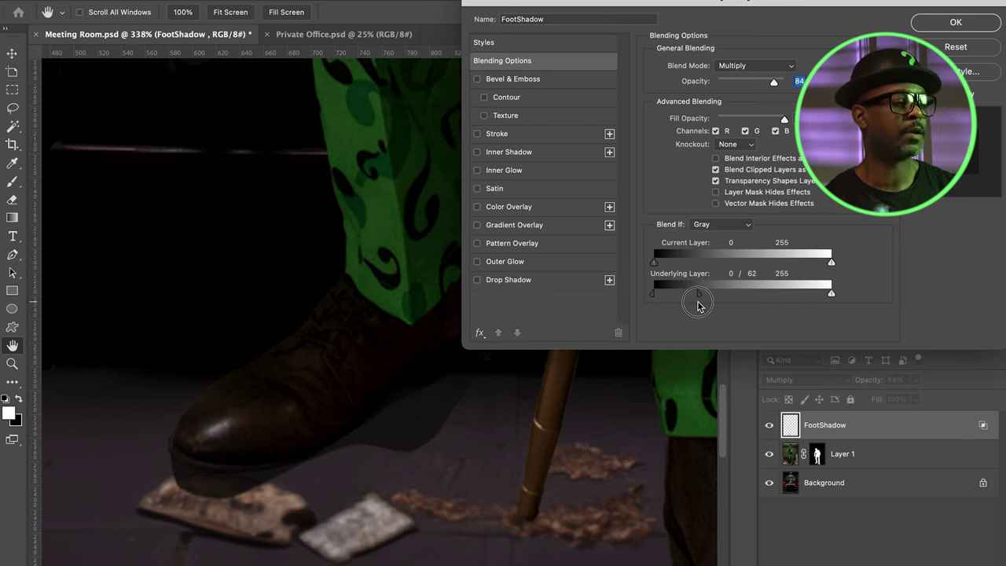
pyautogui.write('79')
pyautogui.press('Return')
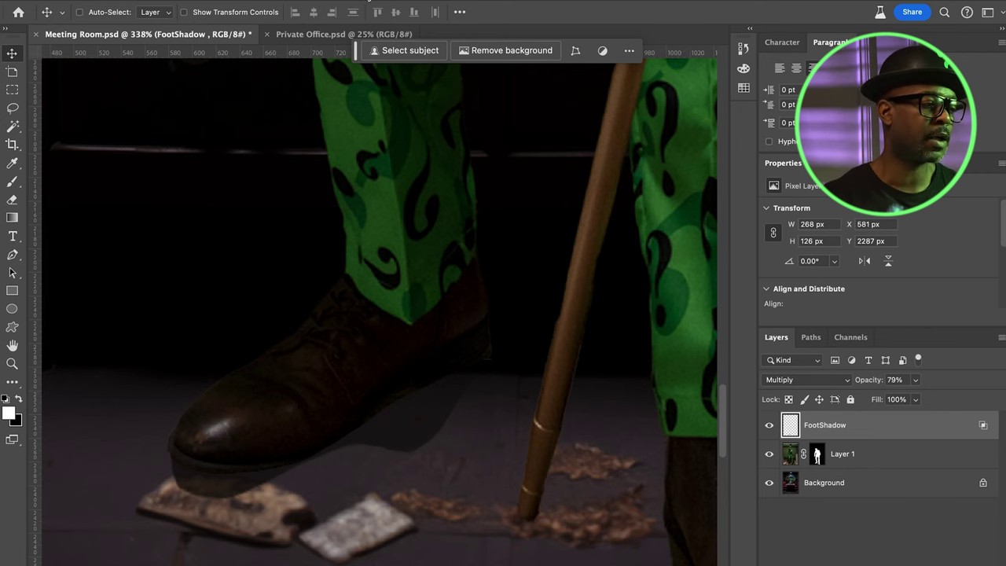
# Blur the FootShadow layer again to soften its edges and lower its opacity to 77%
pyautogui.click(377, 1)
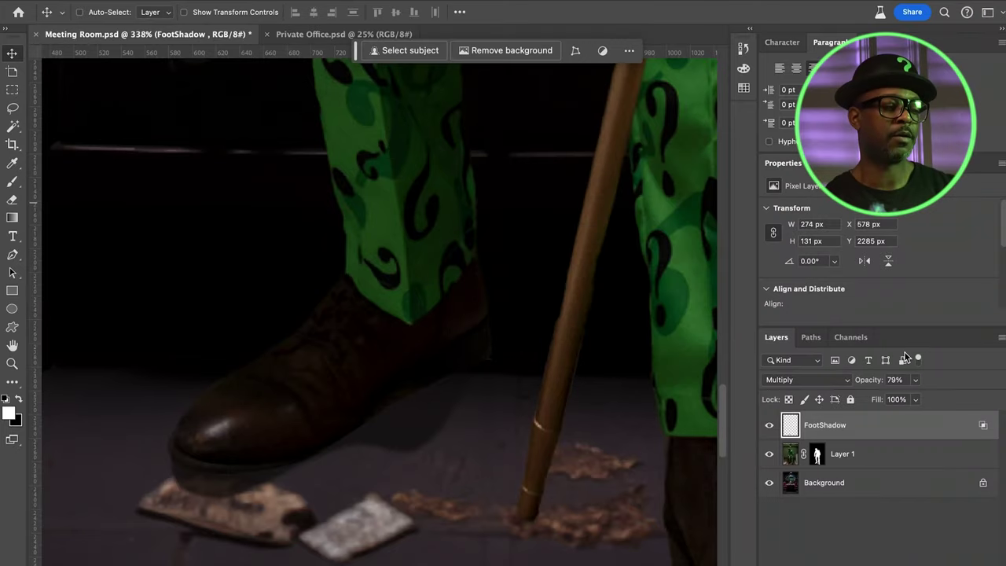
pyautogui.moveTo(916, 379); pyautogui.dragTo(898, 402)
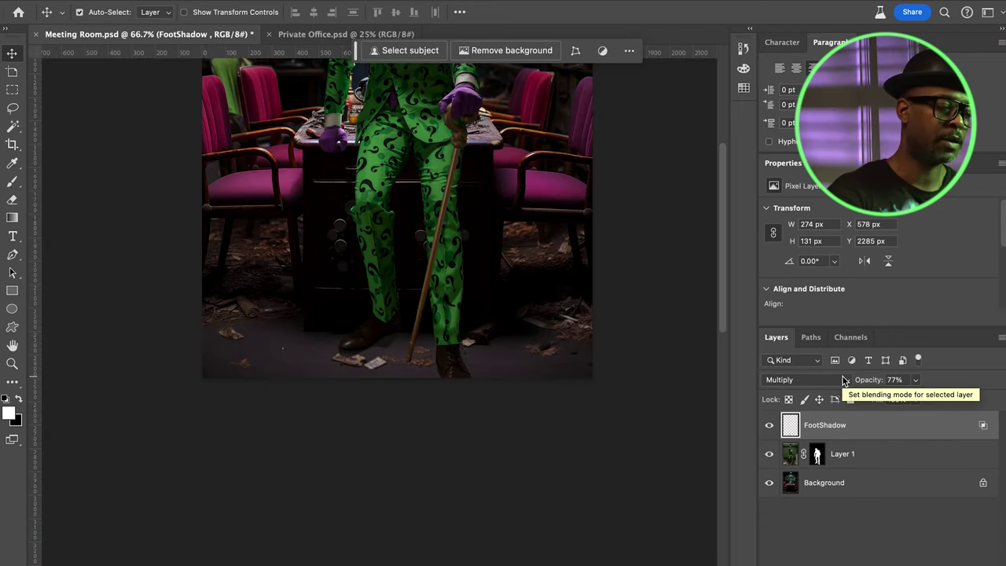
pyautogui.press('super+minus')
pyautogui.press('super+0')
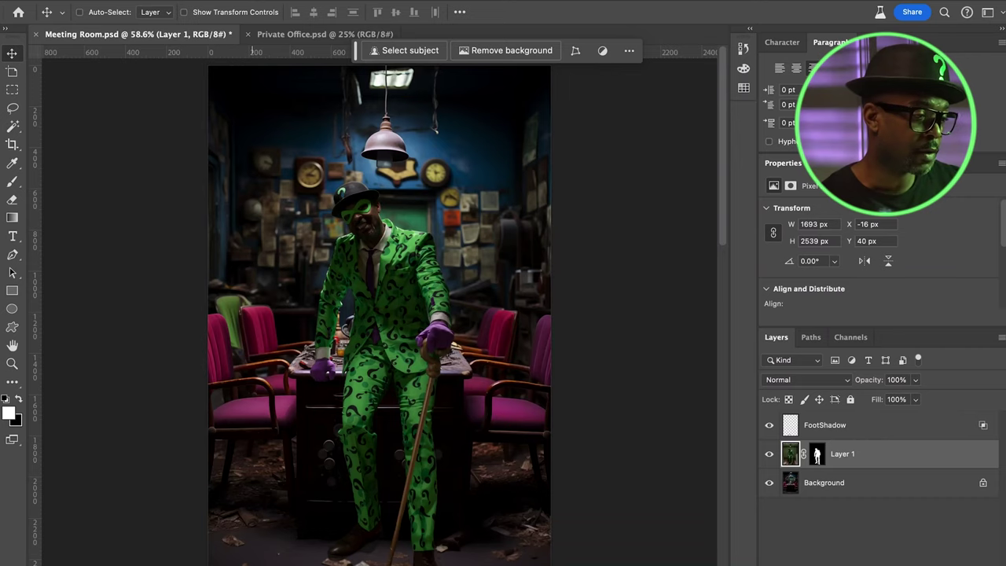
# Open Neural Filters for Layer 1, enable Harmonization and choose the Background layer as the reference image
pyautogui.click(389, 2)
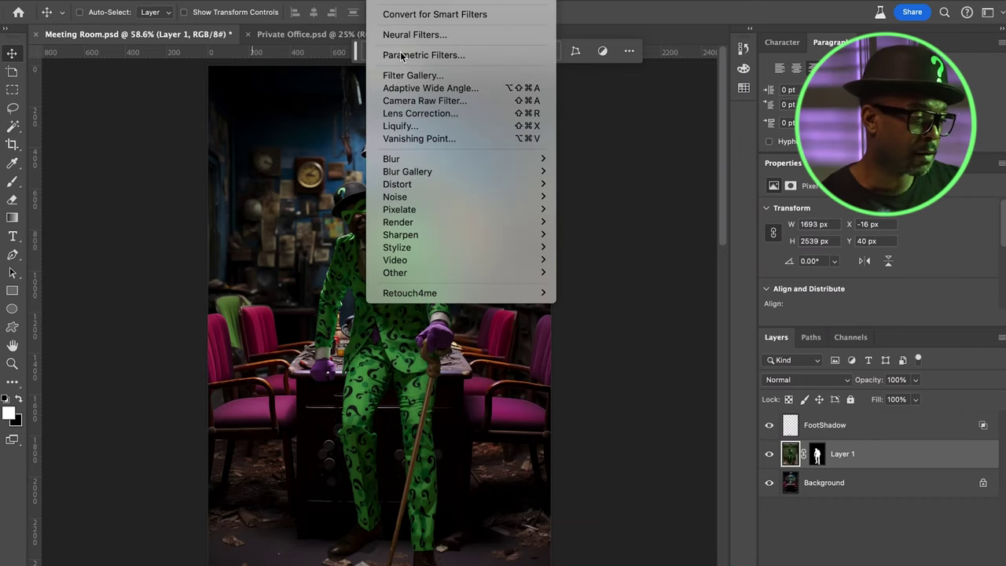
pyautogui.click(448, 34)
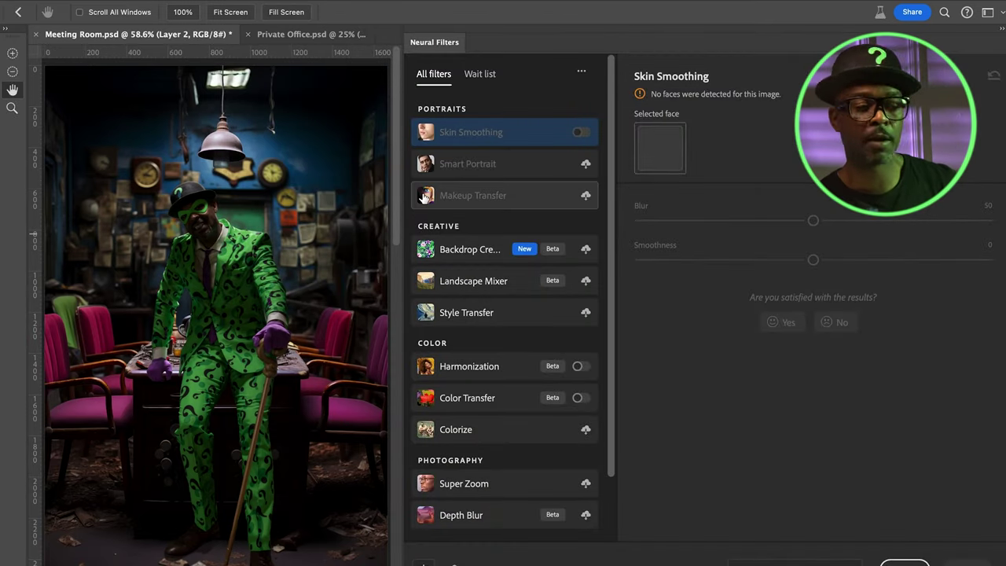
pyautogui.click(580, 365)
pyautogui.moveTo(553, 427)
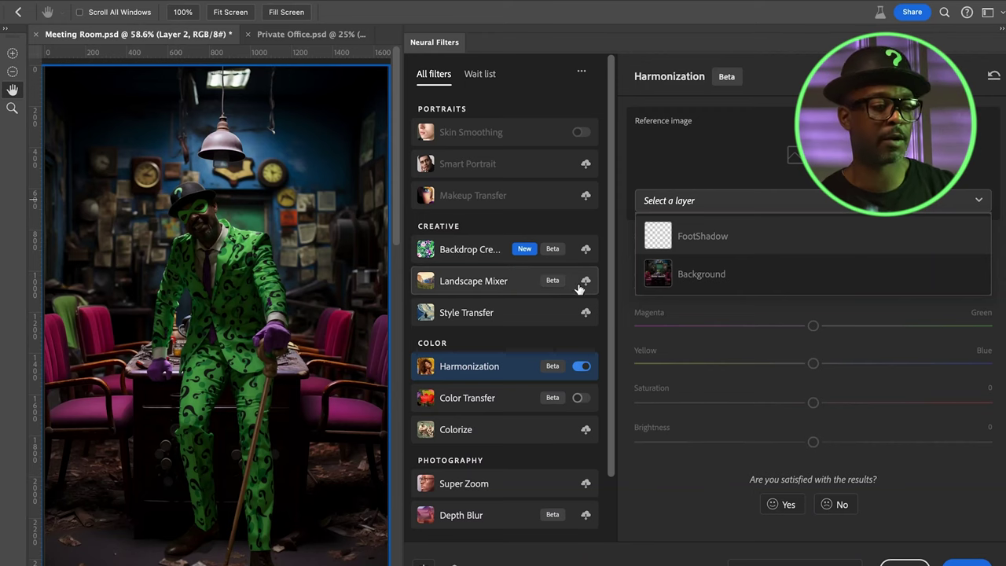
pyautogui.click(687, 280)
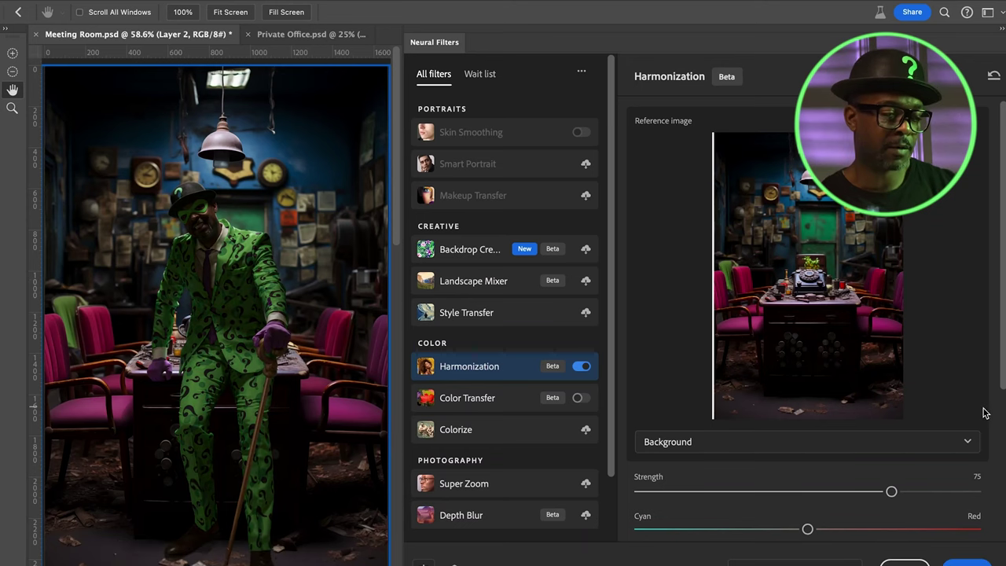
pyautogui.scroll(-3, 1003, 407)
pyautogui.click(746, 214)
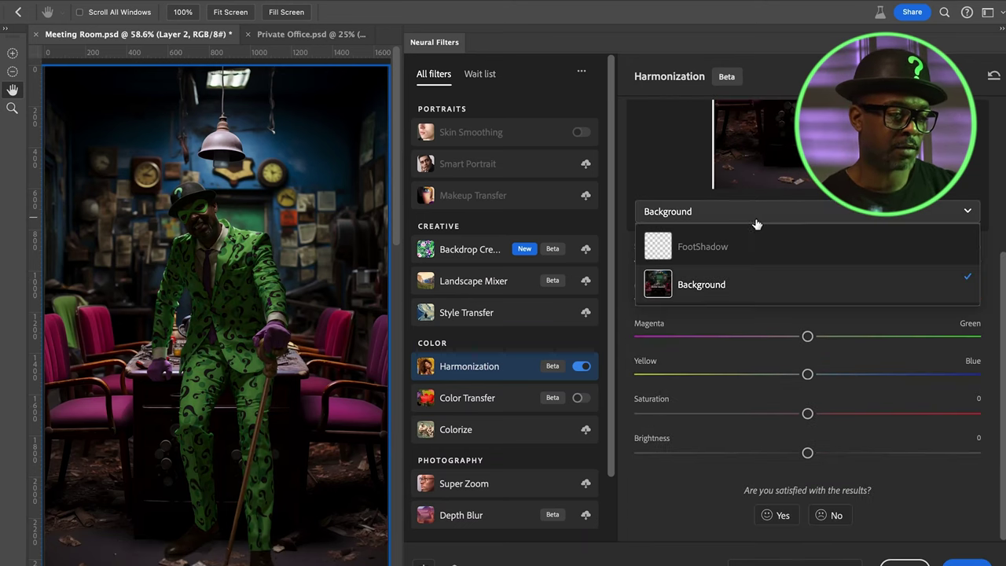
pyautogui.click(894, 289)
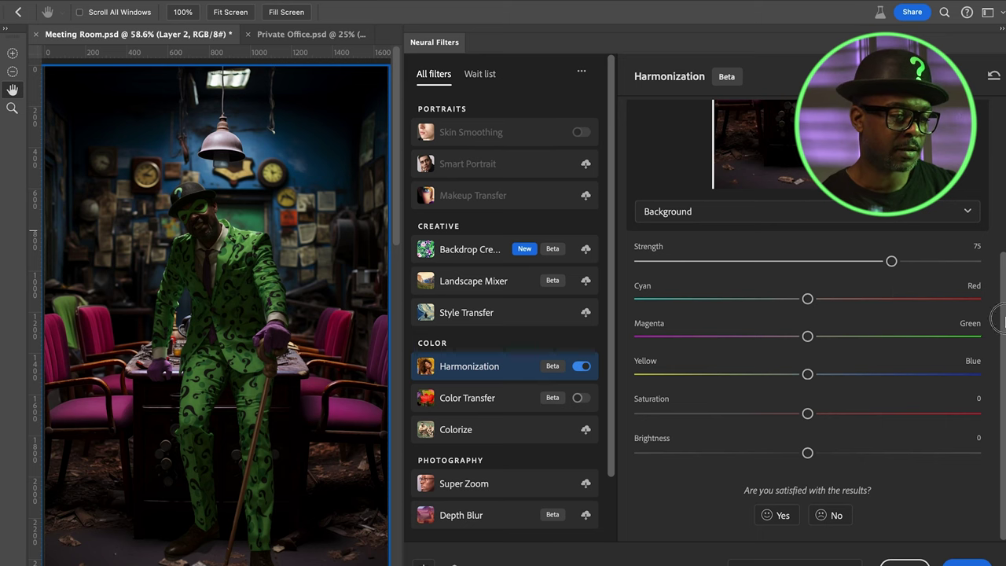
# Set the Harmonization saturation to -13 and strength to 83, and output the result to a new layer
pyautogui.scroll(3, 981, 250)
pyautogui.moveTo(1002, 270); pyautogui.dragTo(996, 393)
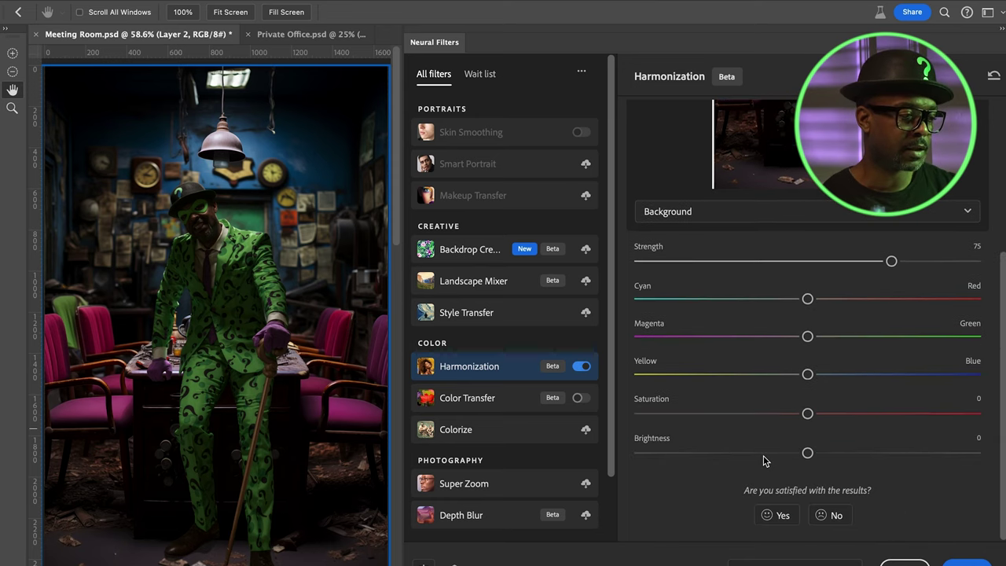
pyautogui.click(852, 414)
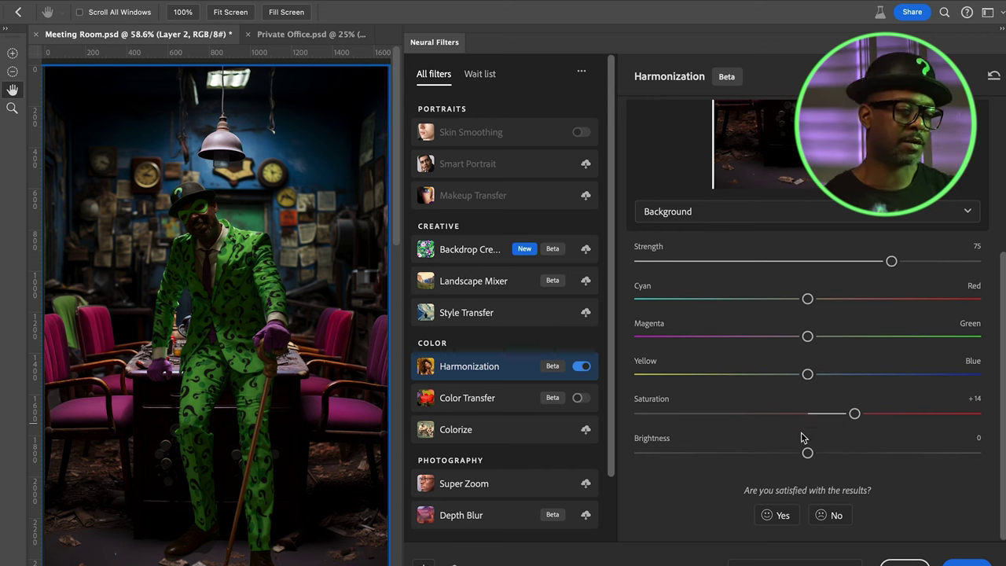
pyautogui.click(765, 415)
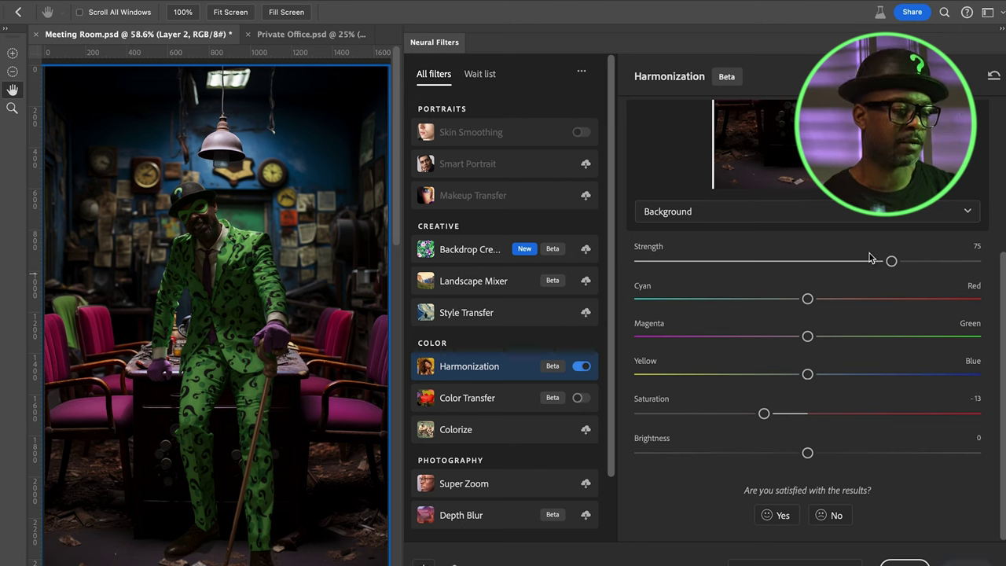
pyautogui.click(918, 262)
pyautogui.click(803, 563)
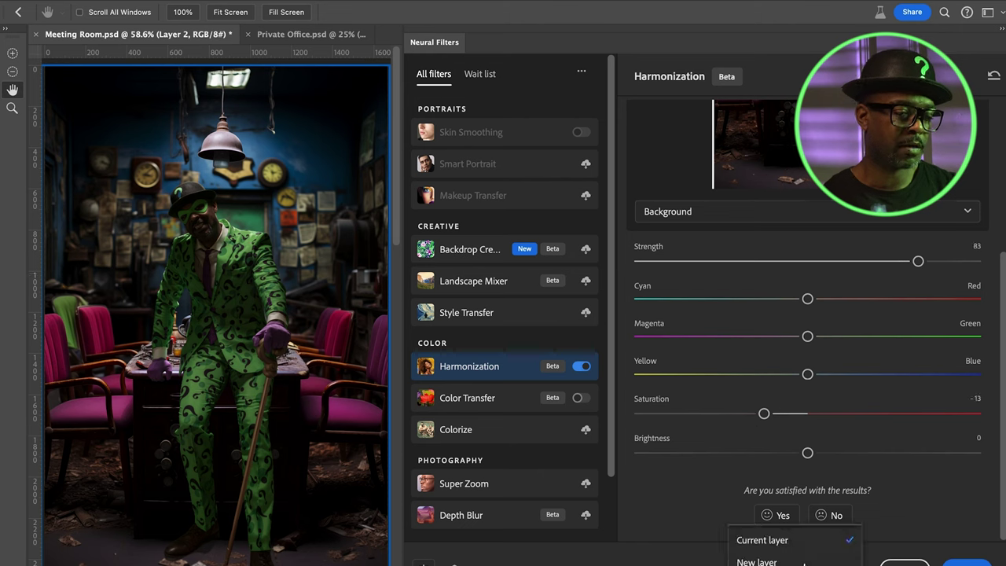
pyautogui.click(802, 563)
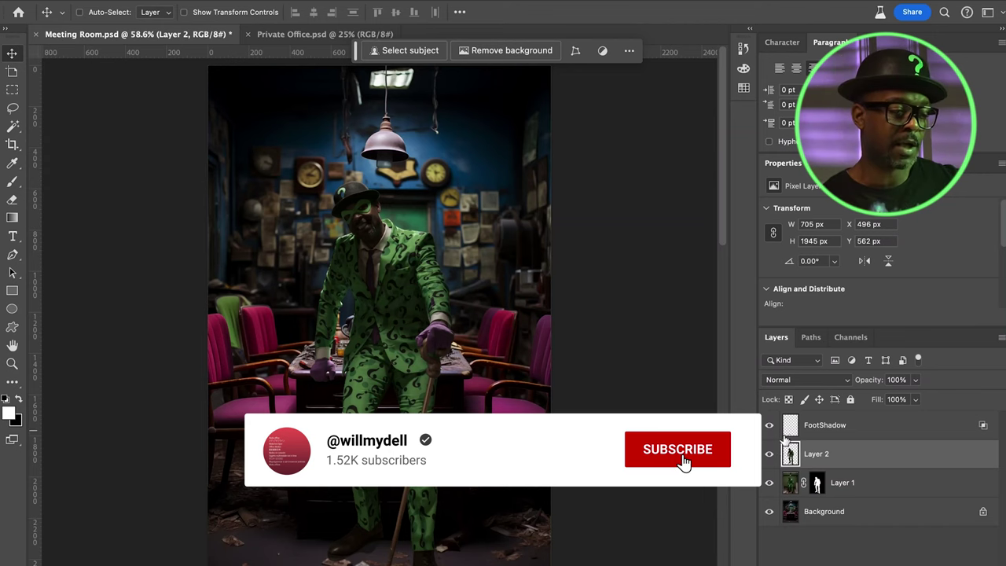
# Toggle Layer 2's visibility to compare the harmonized man with the original up close, and check the whole composite
pyautogui.click(770, 453)
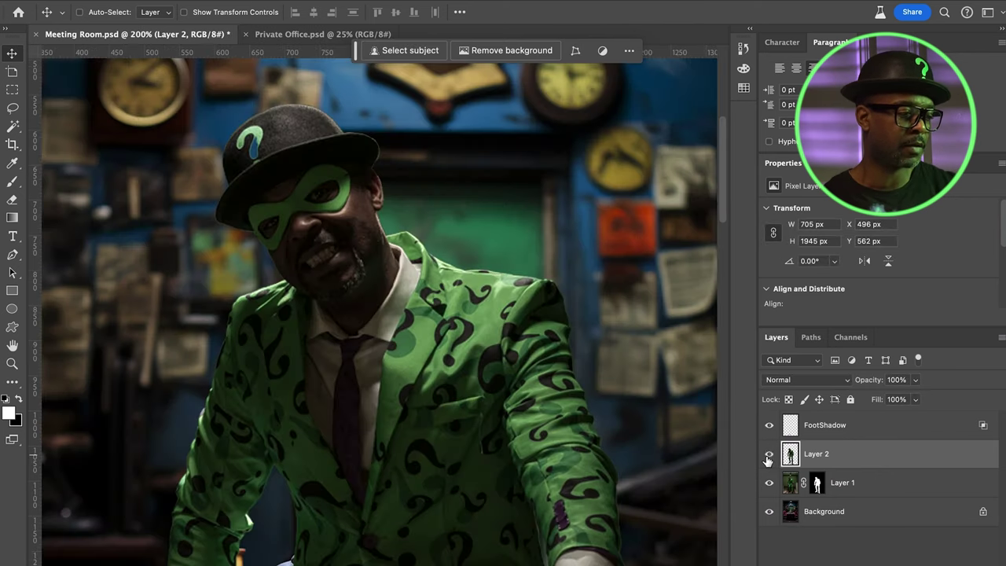
pyautogui.click(767, 458)
pyautogui.click(770, 458)
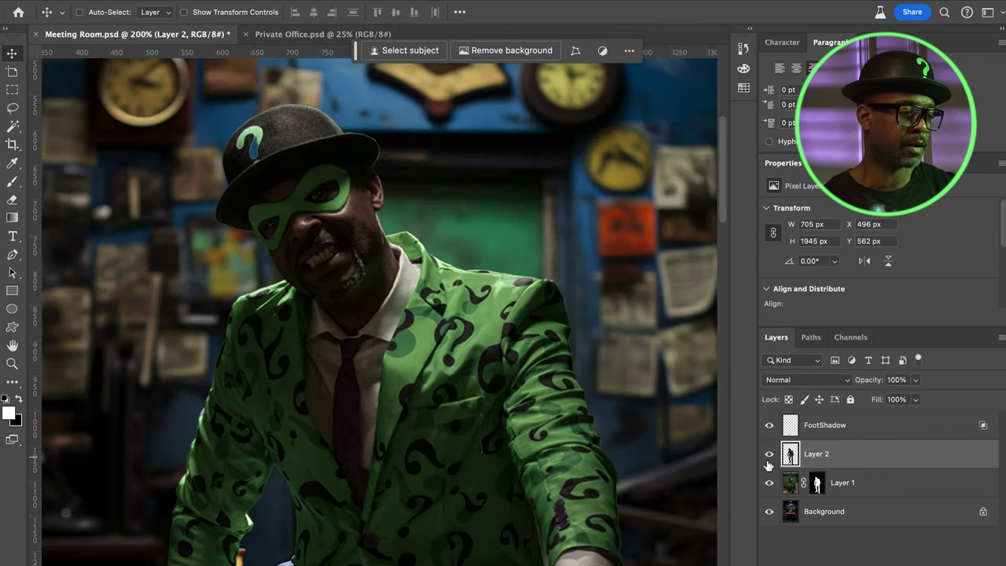
pyautogui.scroll(-5, 489, 289)
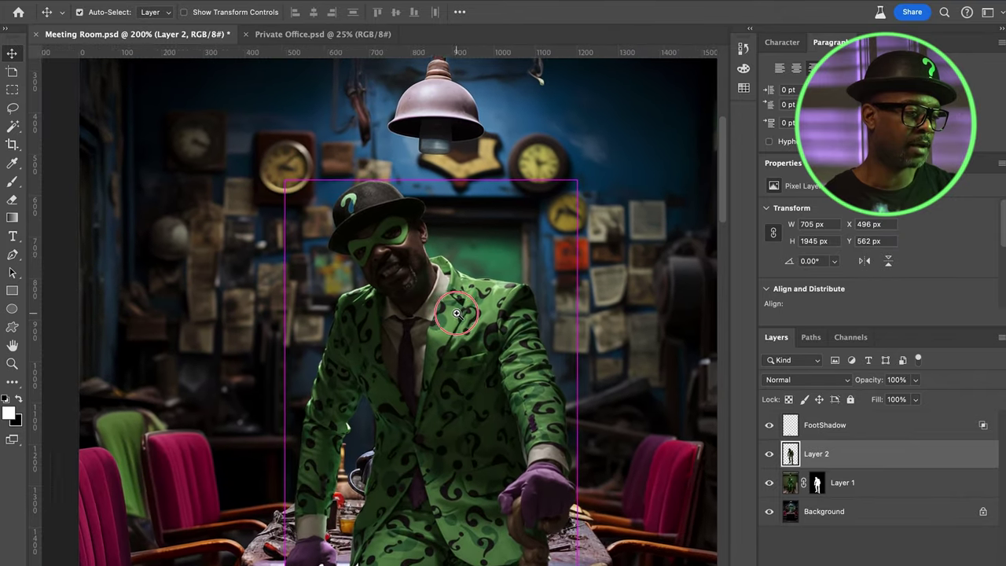
pyautogui.scroll(-5, 475, 332)
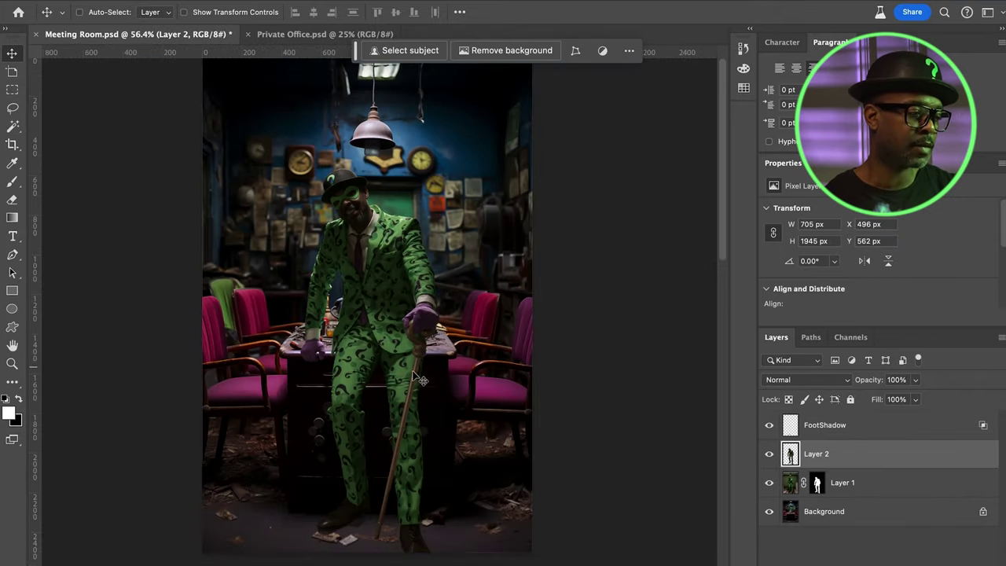
# Create a new layer above Layer 1 and set the Brush tool to 32% flow for retouching the gloved hand
pyautogui.moveTo(390, 368); pyautogui.dragTo(440, 370)
pyautogui.moveTo(332, 333); pyautogui.dragTo(375, 350)
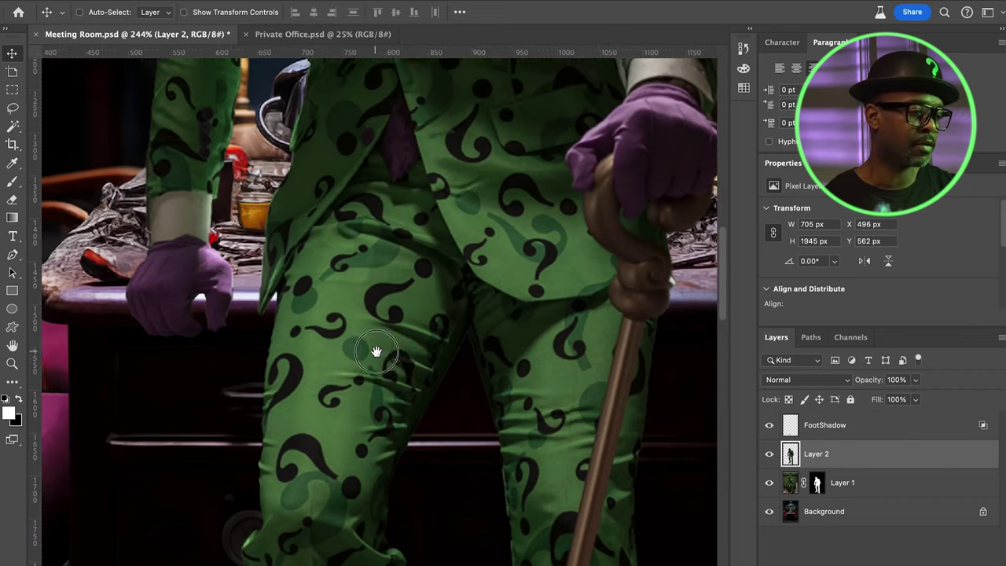
pyautogui.click(862, 487)
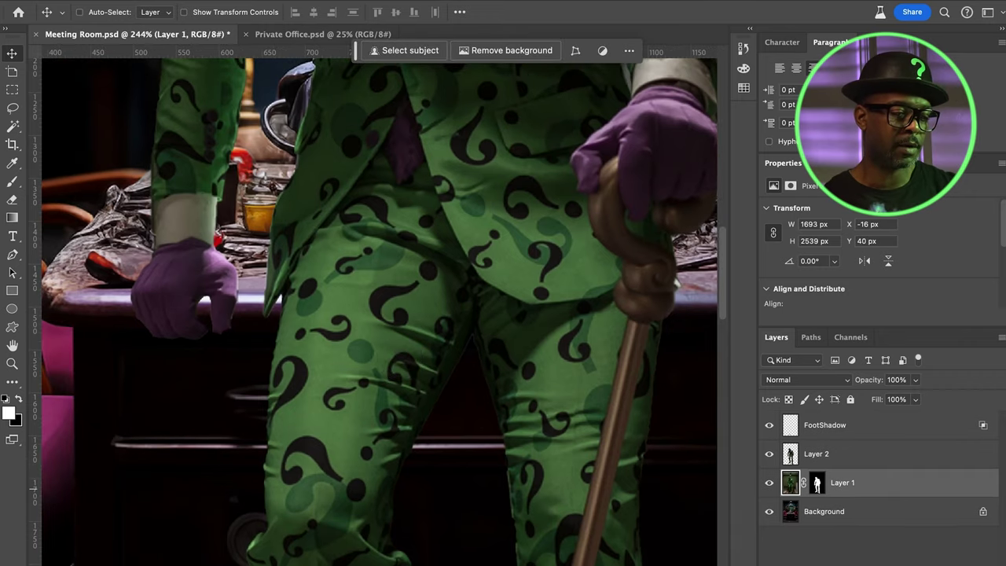
pyautogui.press('super+alt+shift+n')
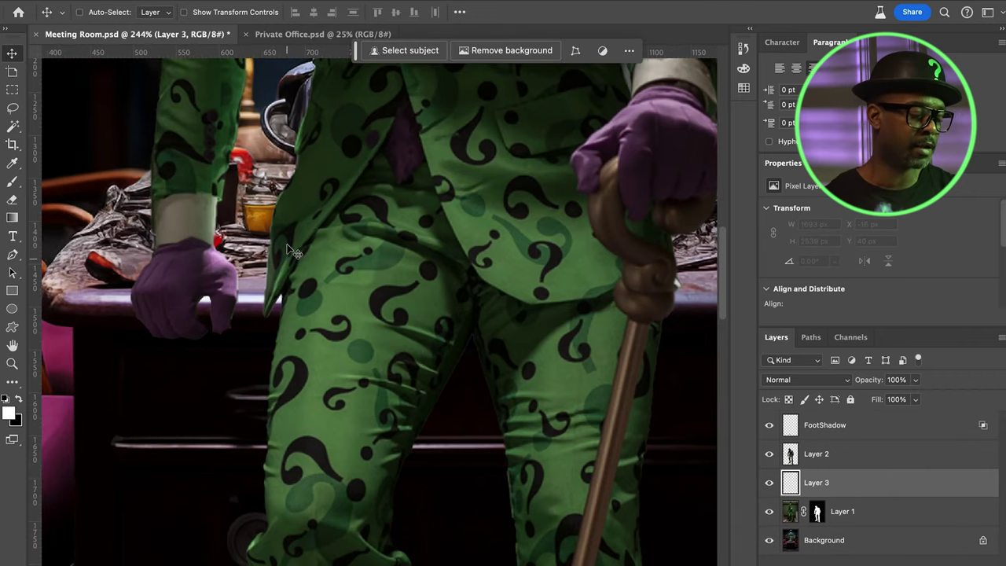
pyautogui.click(16, 183)
pyautogui.rightClick(370, 287)
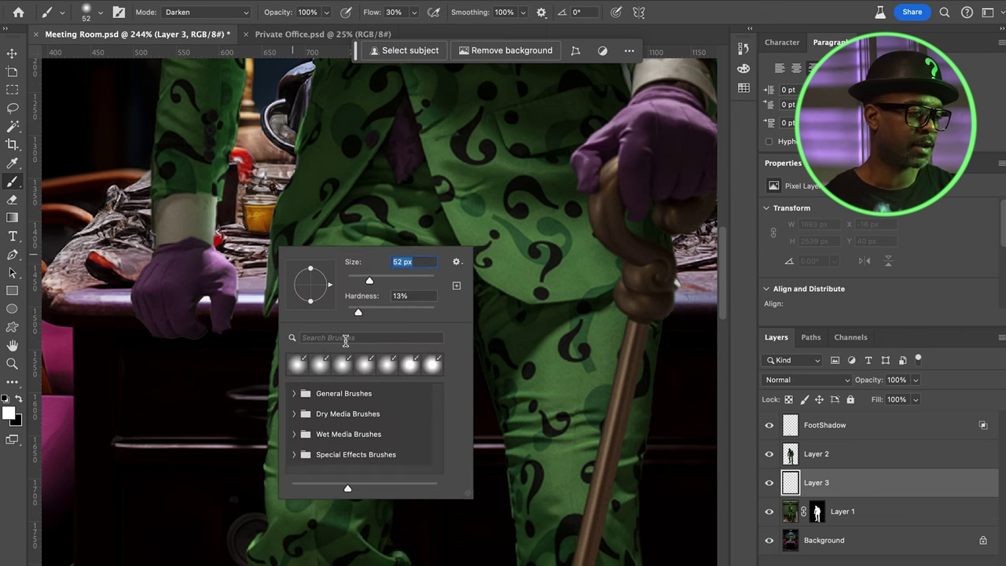
pyautogui.click(414, 13)
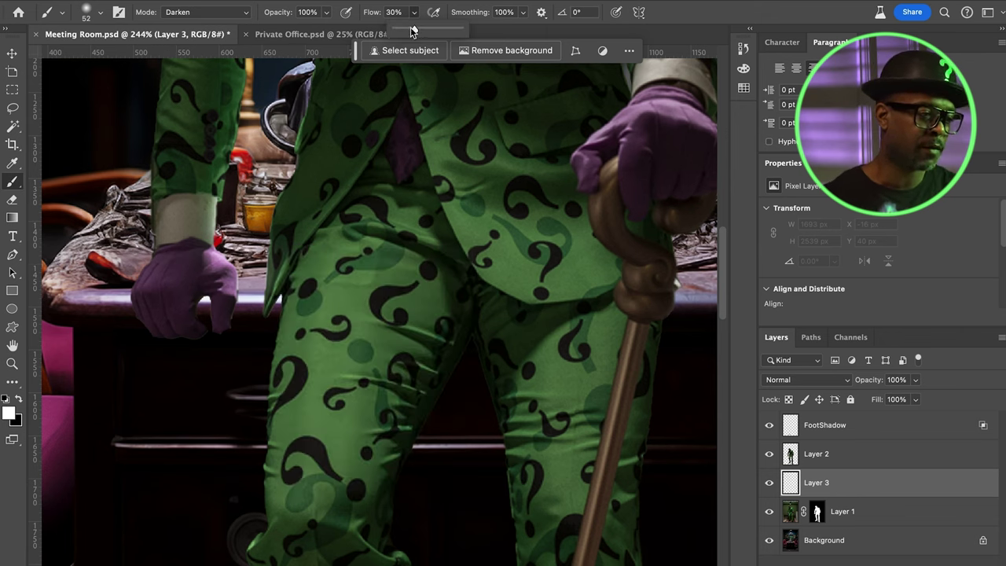
# Paint black over the bright gap inside the gloved hand with a 20 px brush and move Layer 3 above Layer 2
pyautogui.moveTo(194, 310); pyautogui.dragTo(251, 306)
pyautogui.click(224, 292)
pyautogui.press('x')
pyautogui.press('z')
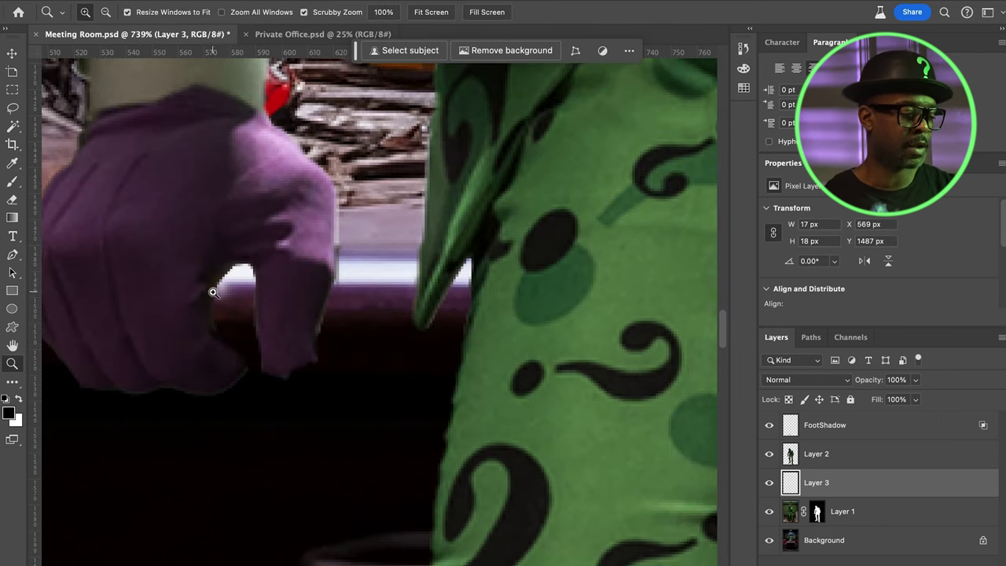
pyautogui.press('b')
pyautogui.click(225, 286)
pyautogui.moveTo(270, 240); pyautogui.dragTo(220, 281)
pyautogui.moveTo(849, 481); pyautogui.dragTo(851, 448)
pyautogui.moveTo(215, 283); pyautogui.dragTo(239, 323)
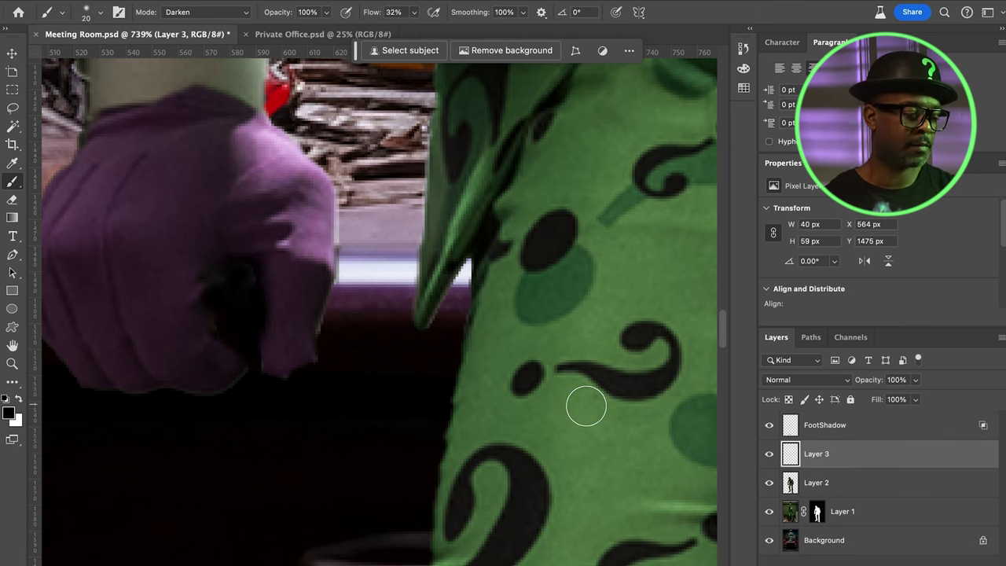
# Darken the glove gap's edge using a 35 px brush at 0% hardness, and erase the excess paint from the thumb
pyautogui.rightClick(321, 258)
pyautogui.moveTo(400, 293); pyautogui.dragTo(406, 293)
pyautogui.rightClick(305, 274)
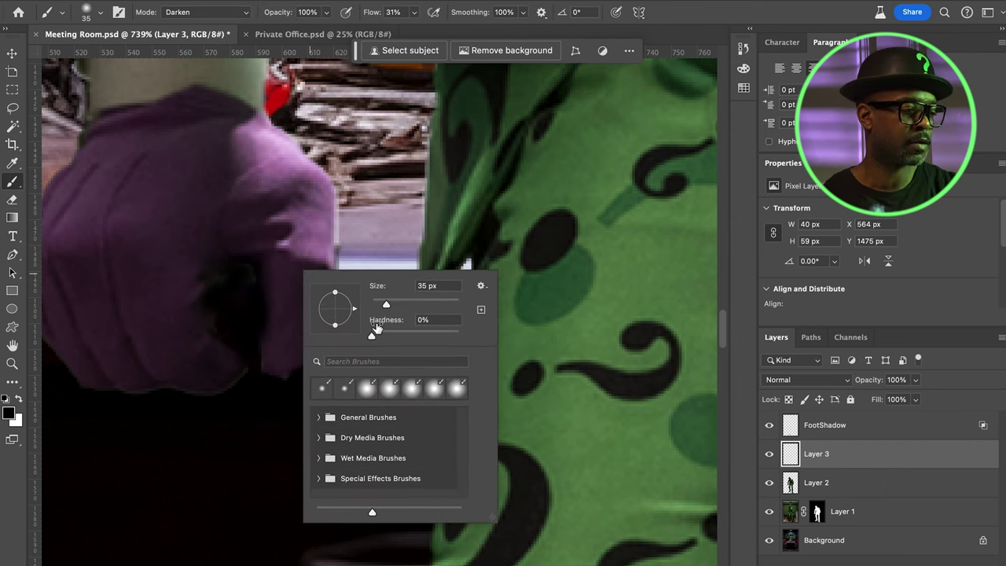
pyautogui.press('Return')
pyautogui.click(270, 333)
pyautogui.press('z')
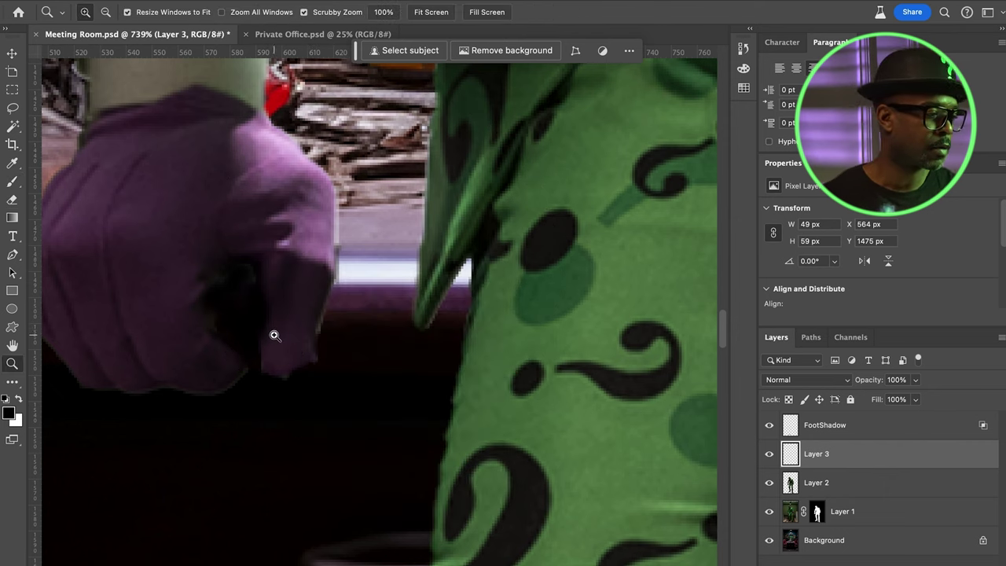
pyautogui.press('b')
pyautogui.rightClick(271, 315)
pyautogui.press('Escape')
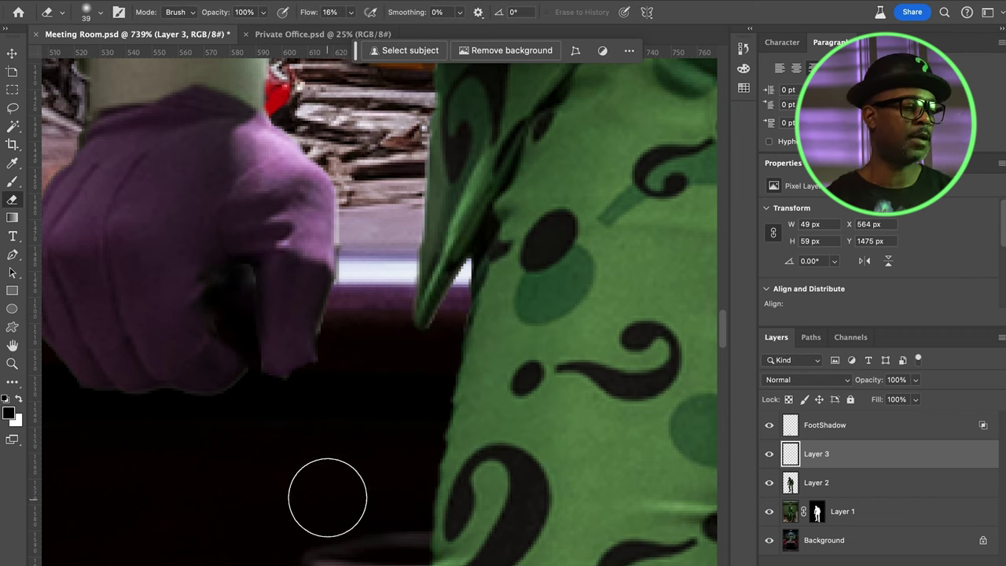
# Add a layer mask to Layer 2 and prepare a black 8 px brush at 72% flow for masking the glove edge
pyautogui.press('v')
pyautogui.click(849, 483)
pyautogui.click(860, 554)
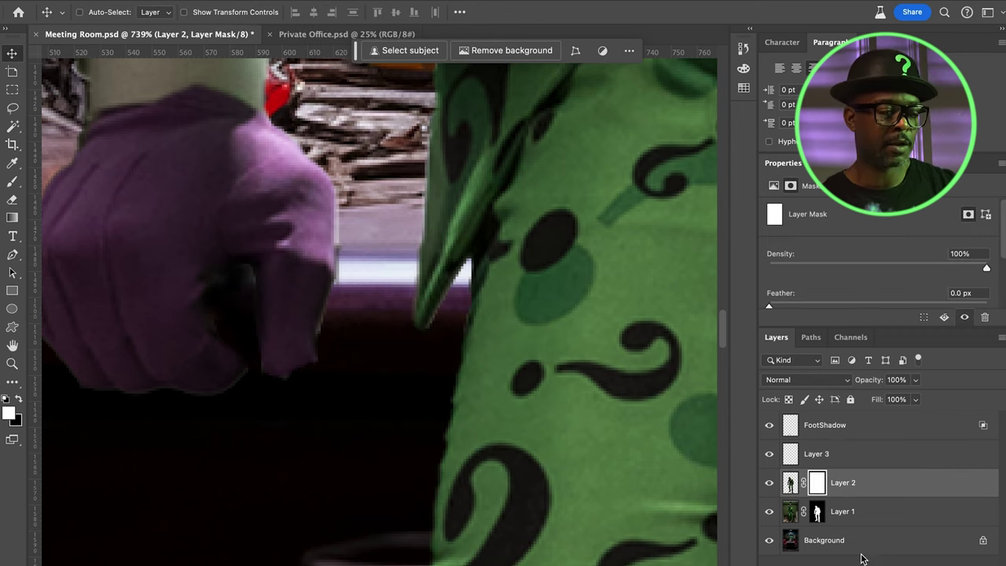
pyautogui.press('b')
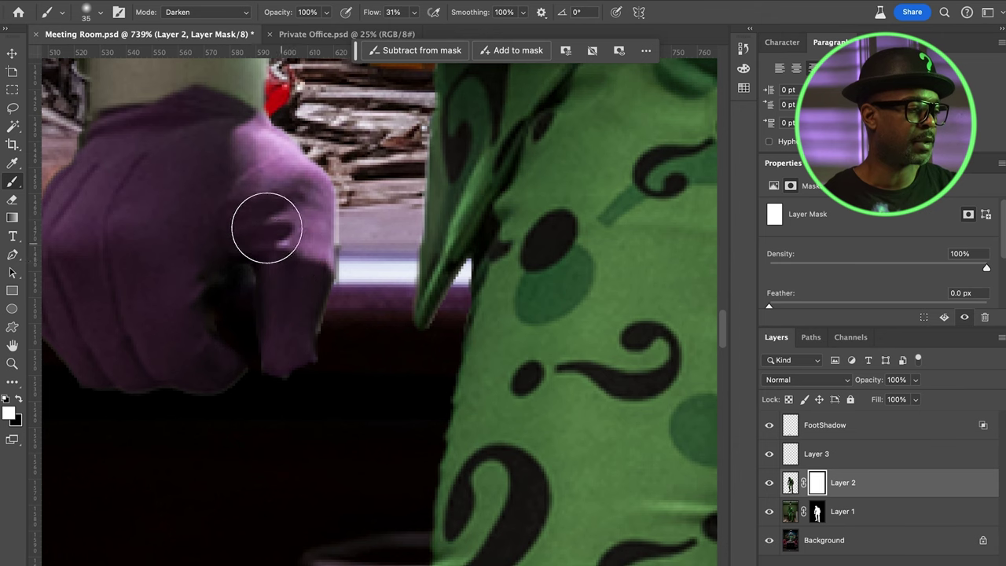
pyautogui.moveTo(376, 24); pyautogui.dragTo(386, 23)
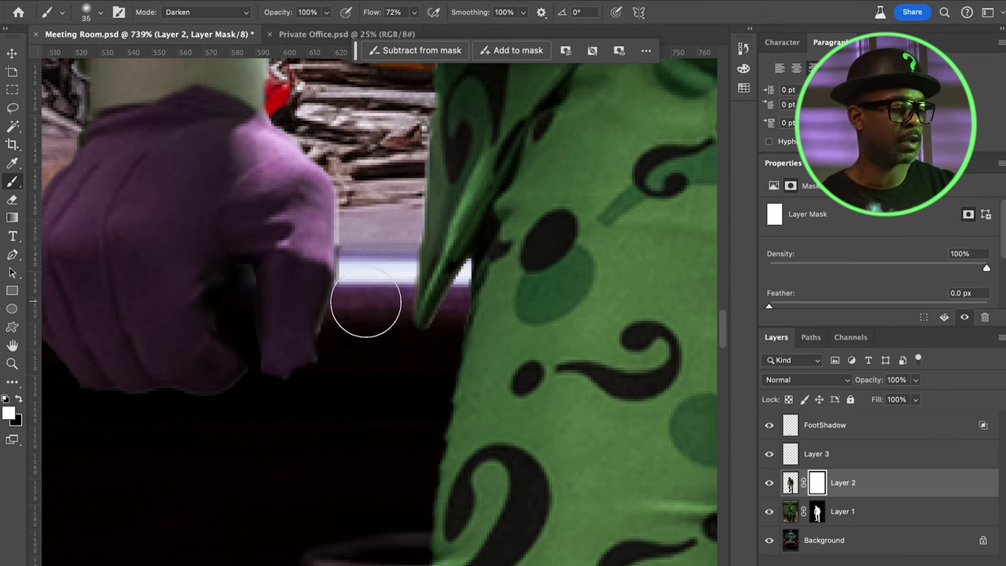
pyautogui.press('[')
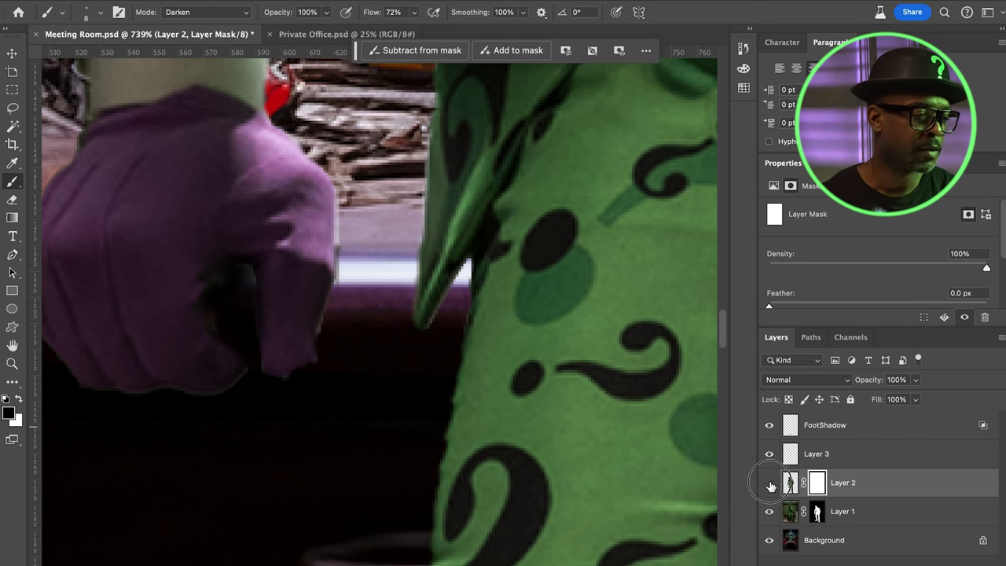
# Toggle Layer 2's visibility, select Layer 1's mask and hide Layer 1 to inspect the area around the hand
pyautogui.click(769, 484)
pyautogui.click(818, 512)
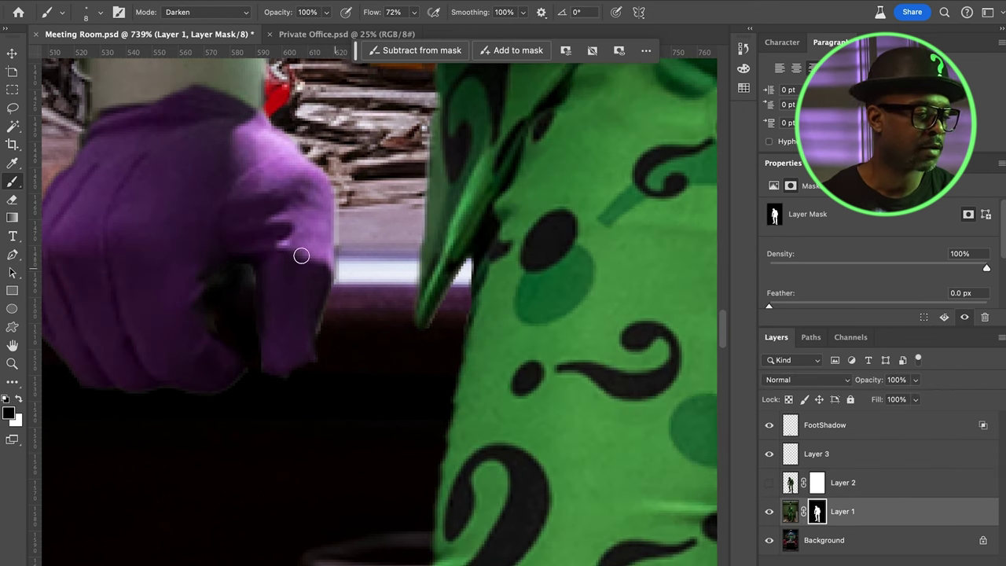
pyautogui.click(770, 511)
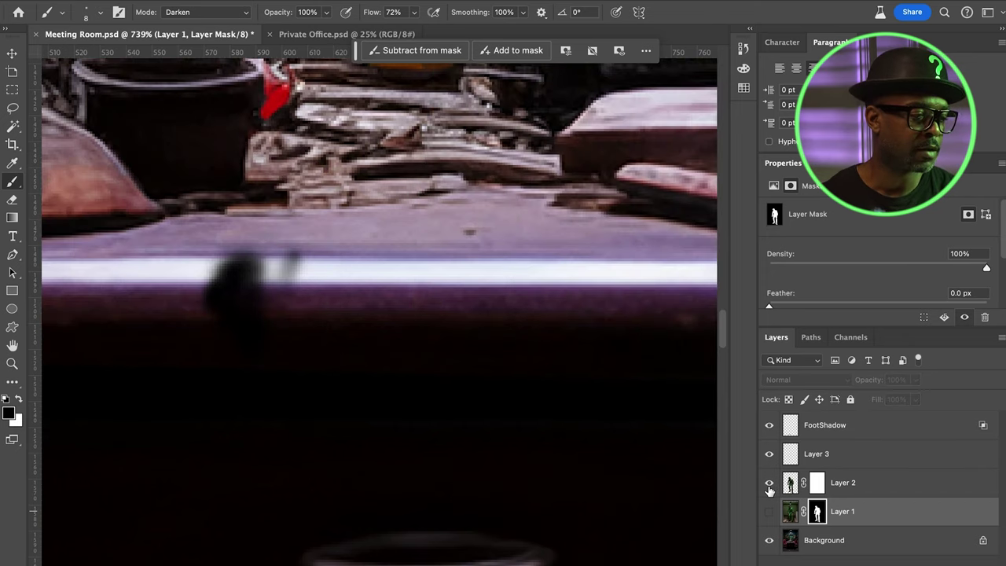
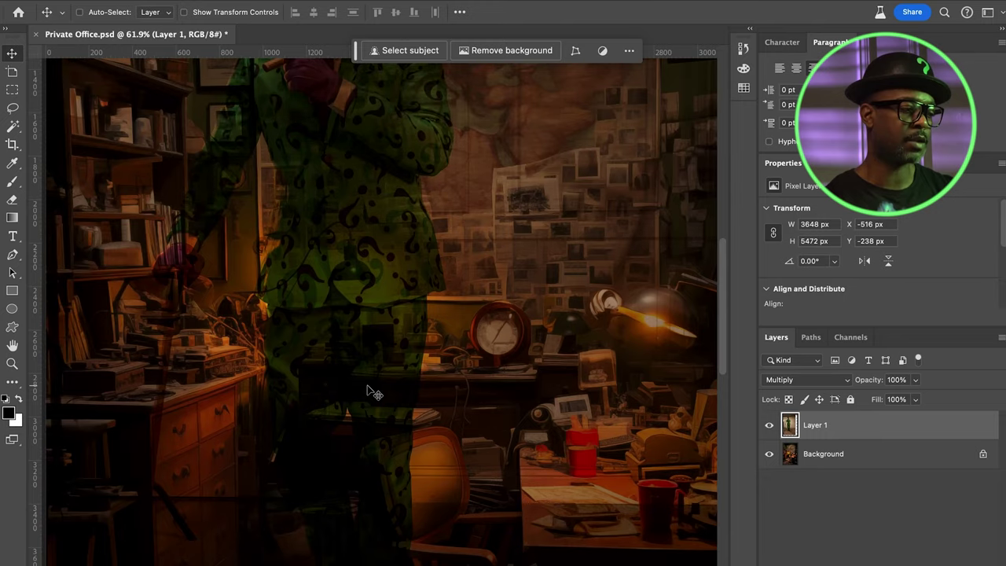
# Scale Layer 1 in Private Office.psd to 80.86% and reposition the man beside the chair
pyautogui.scroll(4, 396, 373)
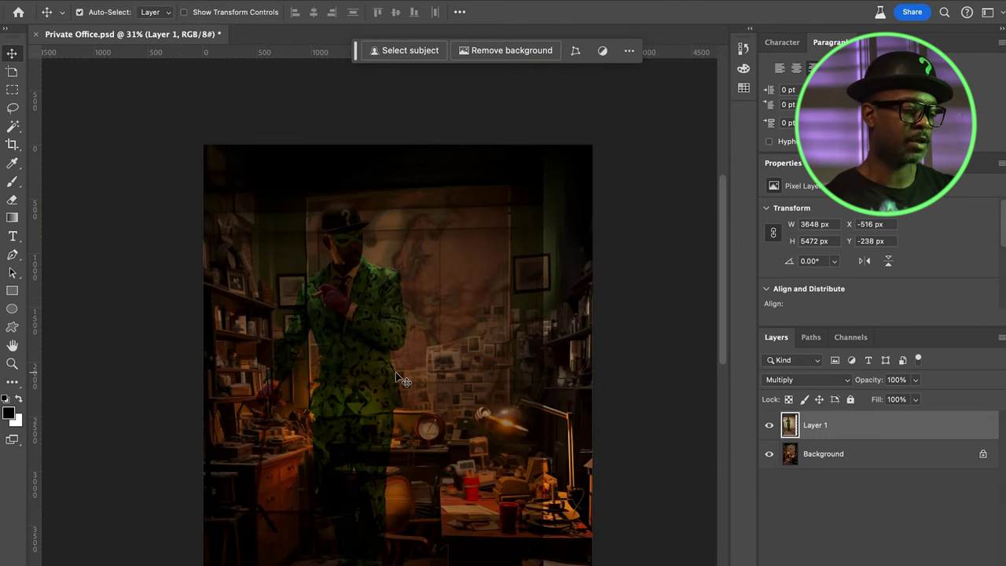
pyautogui.hotkey('ctrl', 't')
pyautogui.scroll(2, 512, 134)
pyautogui.hscroll(1, 512, 134)
pyautogui.moveTo(513, 231); pyautogui.dragTo(486, 269)
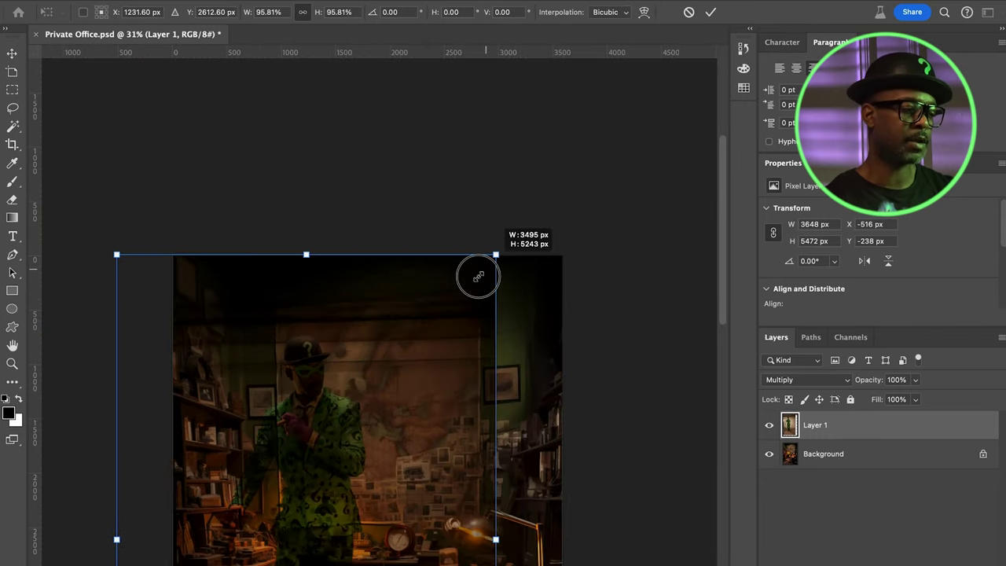
pyautogui.moveTo(486, 269); pyautogui.dragTo(444, 333)
pyautogui.moveTo(409, 361); pyautogui.dragTo(447, 334)
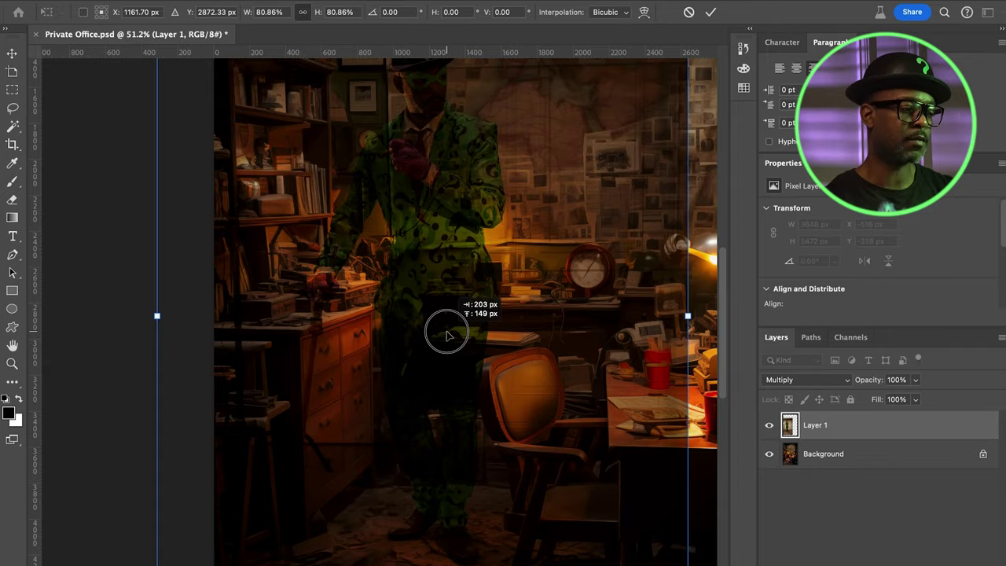
pyautogui.scroll(2, 446, 335)
pyautogui.hscroll(2, 447, 335)
pyautogui.press('Return')
# Move Layer 1 slightly lower so the man's feet rest on the office floor, and set its blending mode to Normal
pyautogui.scroll(-3, 426, 339)
pyautogui.moveTo(400, 293); pyautogui.dragTo(404, 320)
pyautogui.scroll(4, 621, 190)
pyautogui.click(806, 379)
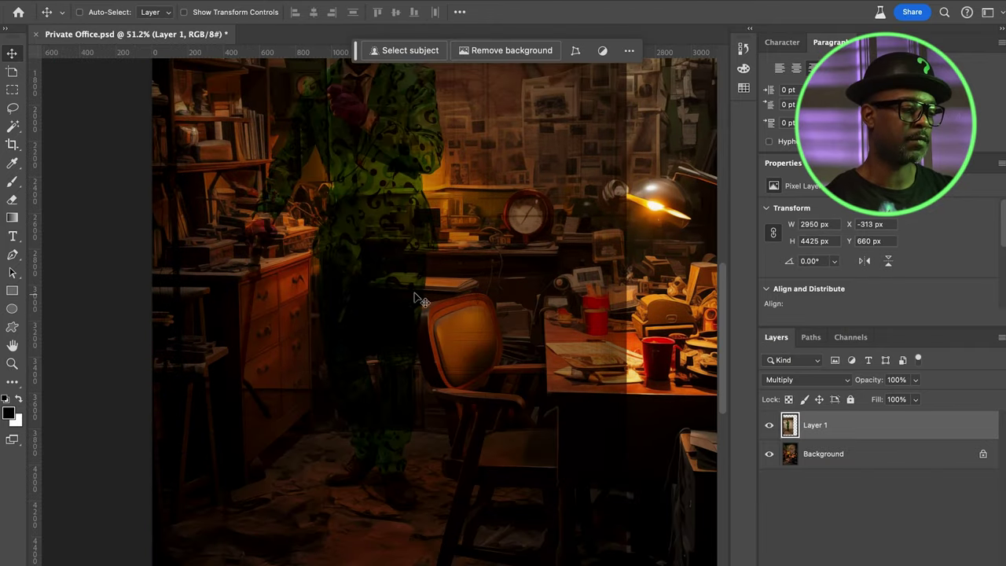
pyautogui.moveTo(414, 297); pyautogui.dragTo(399, 307)
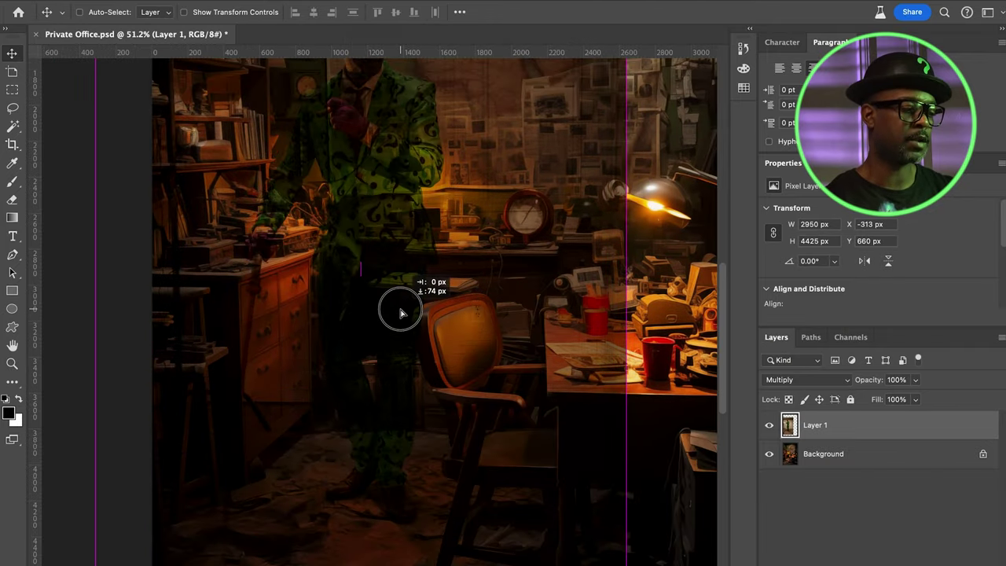
pyautogui.scroll(5, 588, 139)
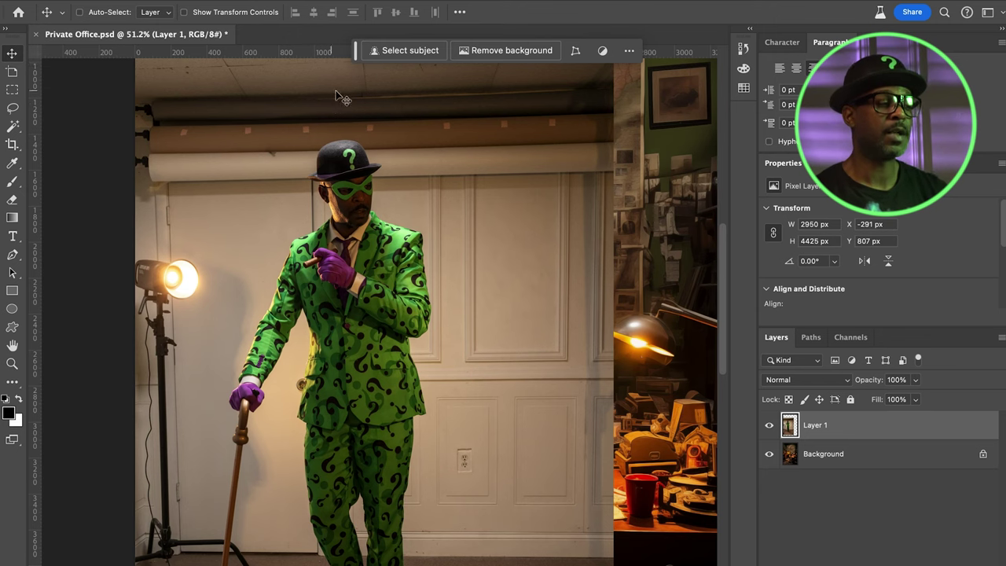
# Select the man on Layer 1 with Select Subject and add the missed sleeve edge to the selection with the Lasso tool
pyautogui.click(395, 52)
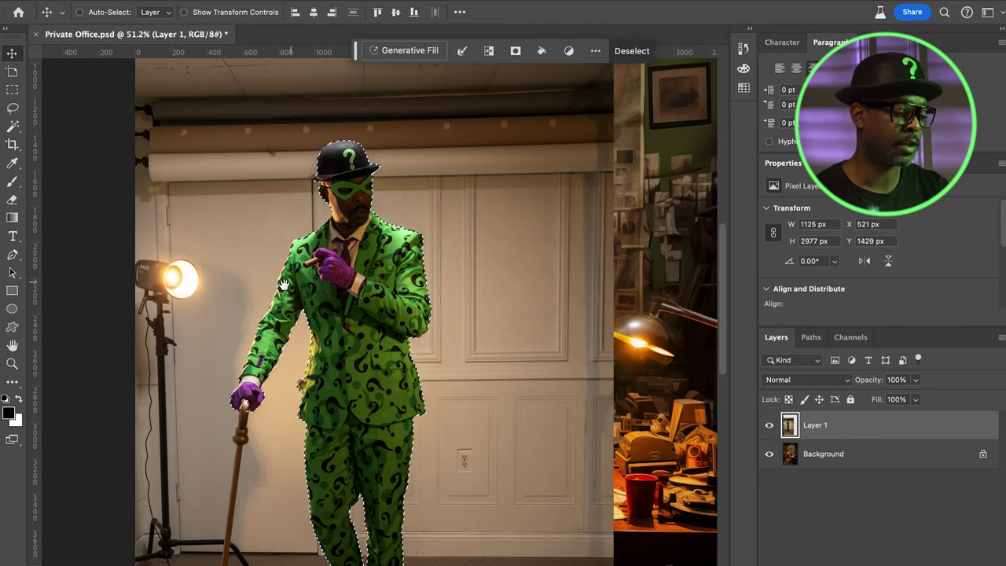
pyautogui.moveTo(252, 292); pyautogui.dragTo(359, 265)
pyautogui.press('l')
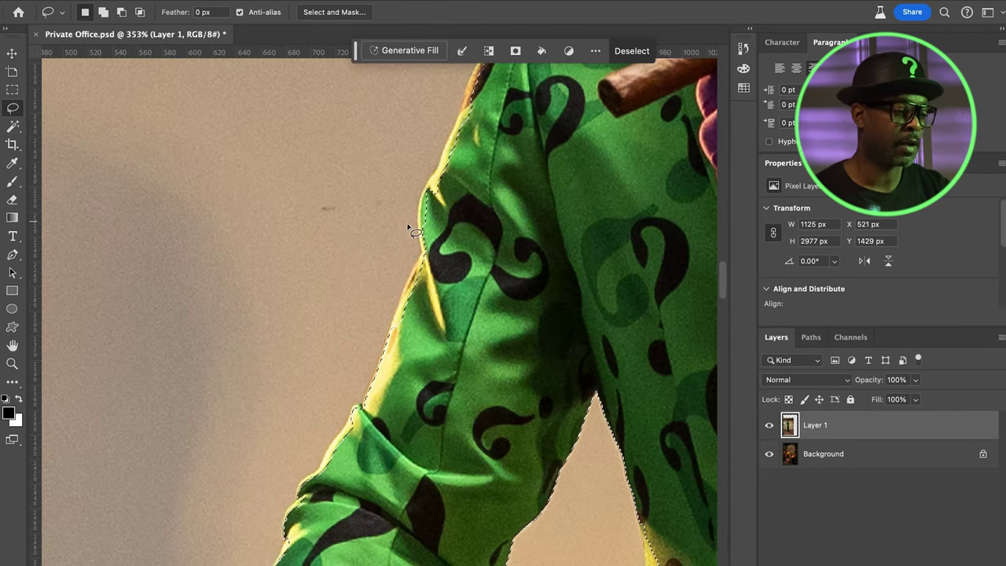
pyautogui.press('shift')
pyautogui.moveTo(425, 254)
pyautogui.mouseDown()
pyautogui.moveTo(411, 260)
pyautogui.moveTo(400, 312)
pyautogui.mouseUp()
pyautogui.press('shift')
pyautogui.moveTo(353, 412)
pyautogui.mouseDown()
pyautogui.moveTo(296, 498)
pyautogui.moveTo(323, 430)
pyautogui.moveTo(314, 310)
pyautogui.mouseUp()
pyautogui.press('c')
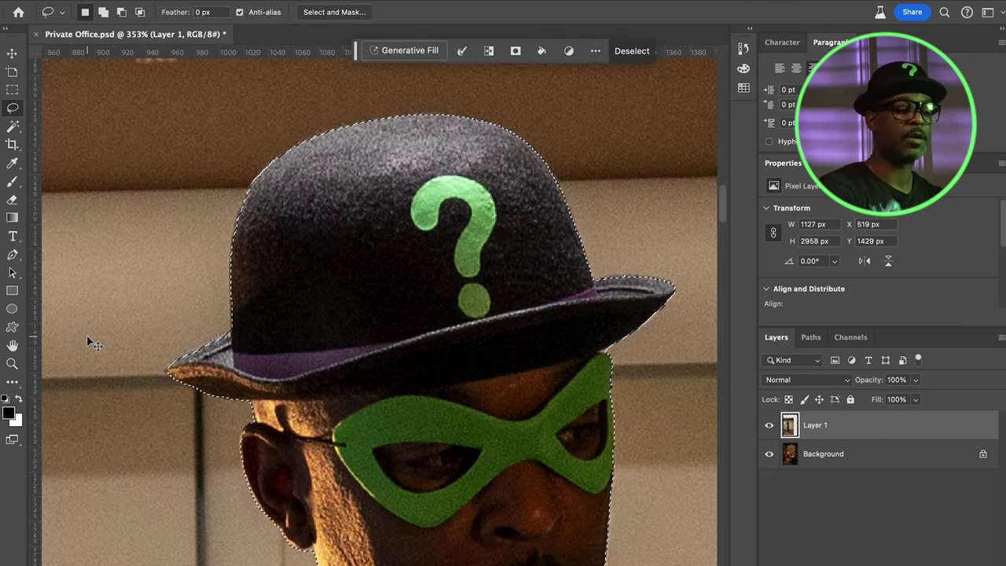
pyautogui.press('super+0')
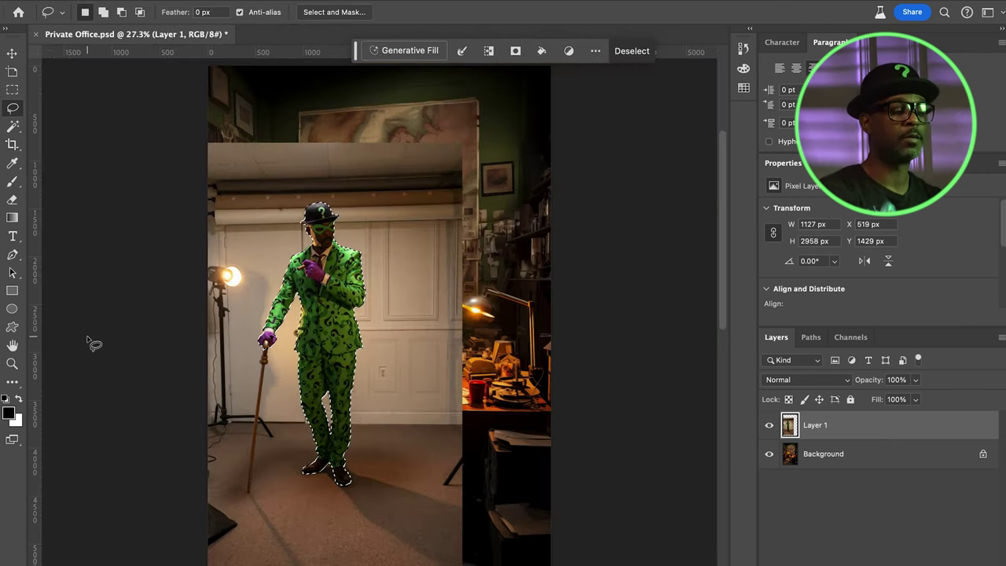
# Trace the cane with the Pen tool to include it in the selection, and mask Layer 1 to the man and cane
pyautogui.moveTo(261, 366); pyautogui.dragTo(361, 337)
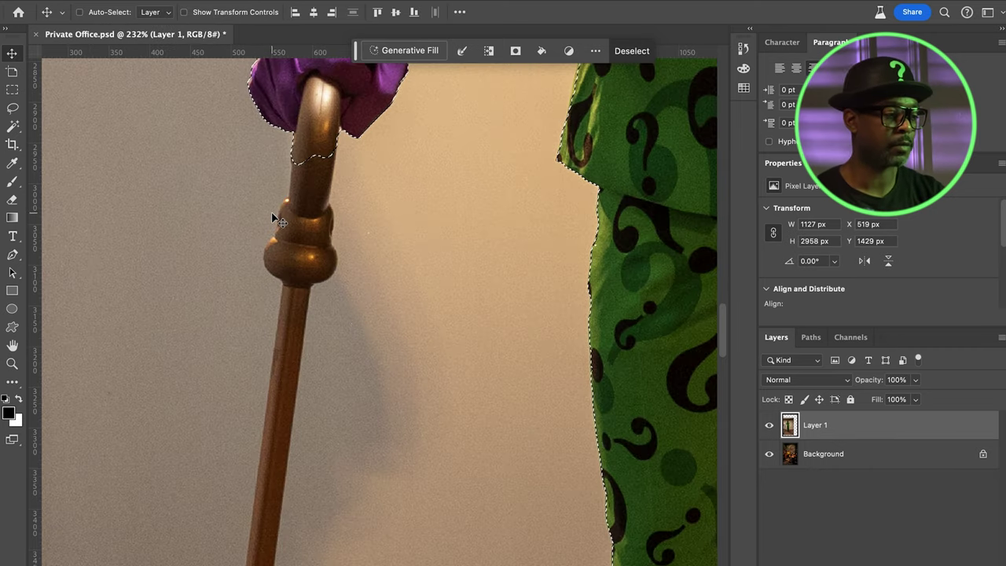
pyautogui.press('p')
pyautogui.scroll(-10, 286, 203)
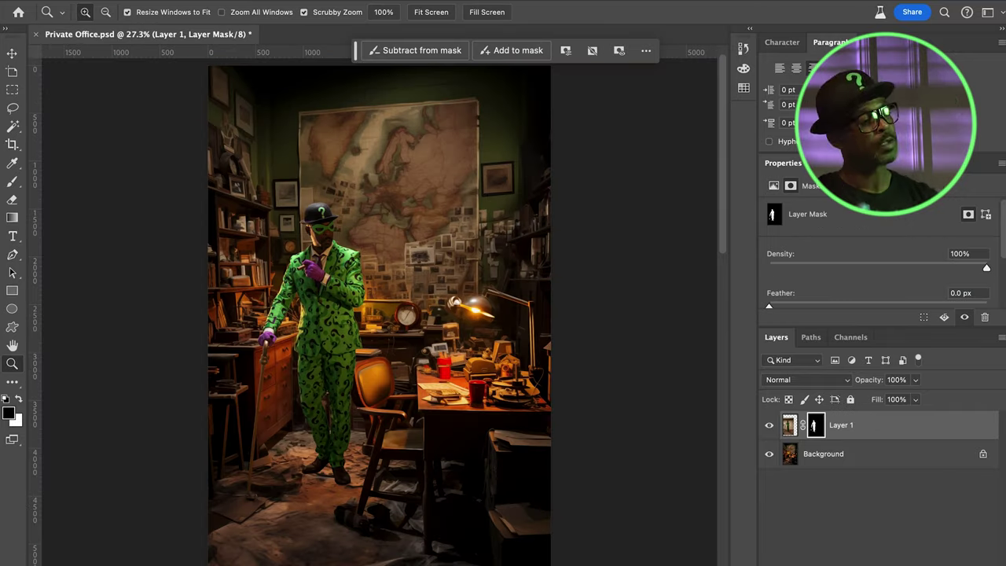
pyautogui.hscroll(-1, 343, 330)
pyautogui.moveTo(345, 293); pyautogui.dragTo(415, 313)
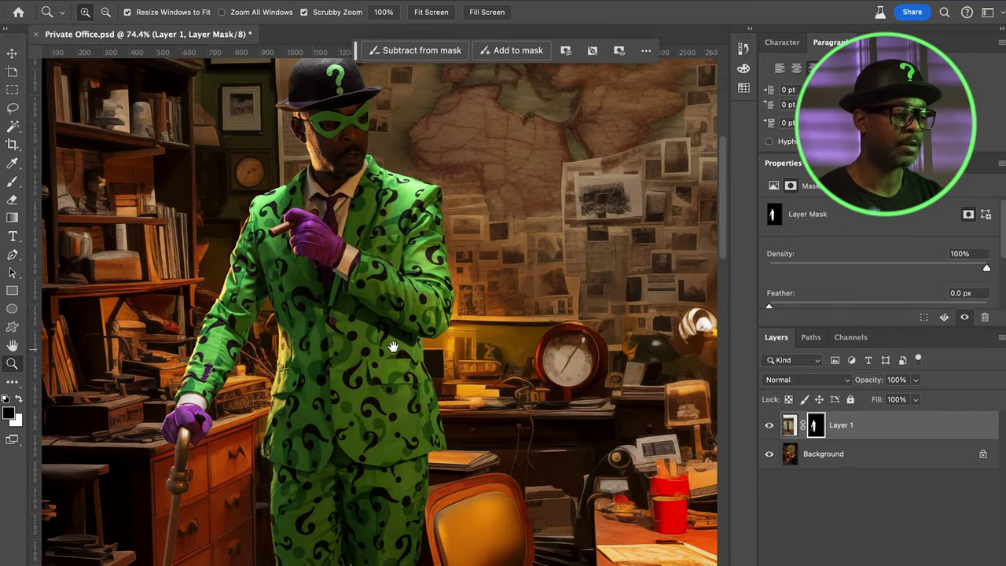
pyautogui.hotkey('ctrl', '0')
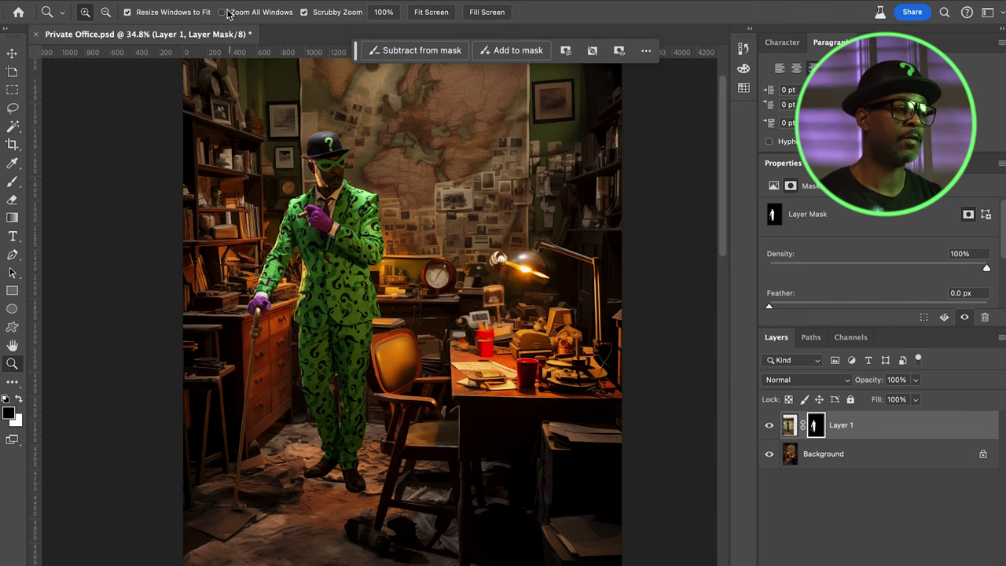
# Try flipping Layer 1 horizontally with Free Transform and adjust the man's size and placement beside the chair
pyautogui.hotkey('ctrl', 't')
pyautogui.rightClick(454, 345)
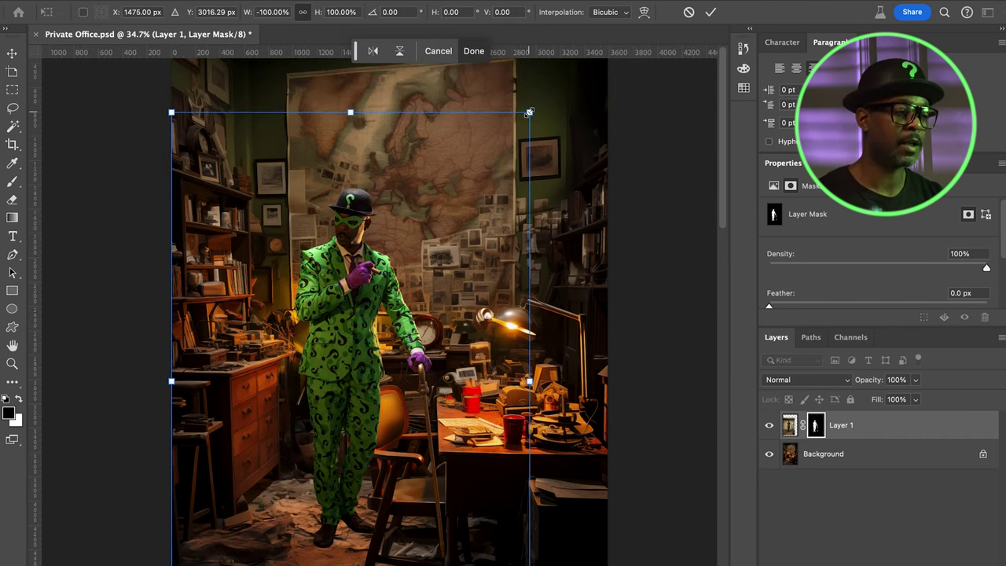
pyautogui.moveTo(530, 112); pyautogui.dragTo(519, 111)
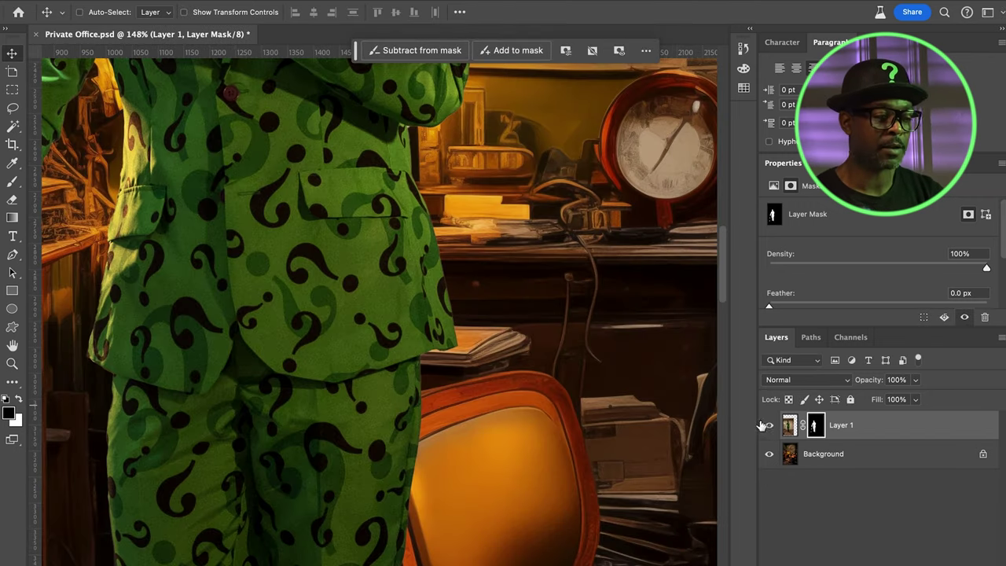
# Hide Layer 1 and trace the office chair's backrest with the Pen tool as a closed path
pyautogui.click(762, 425)
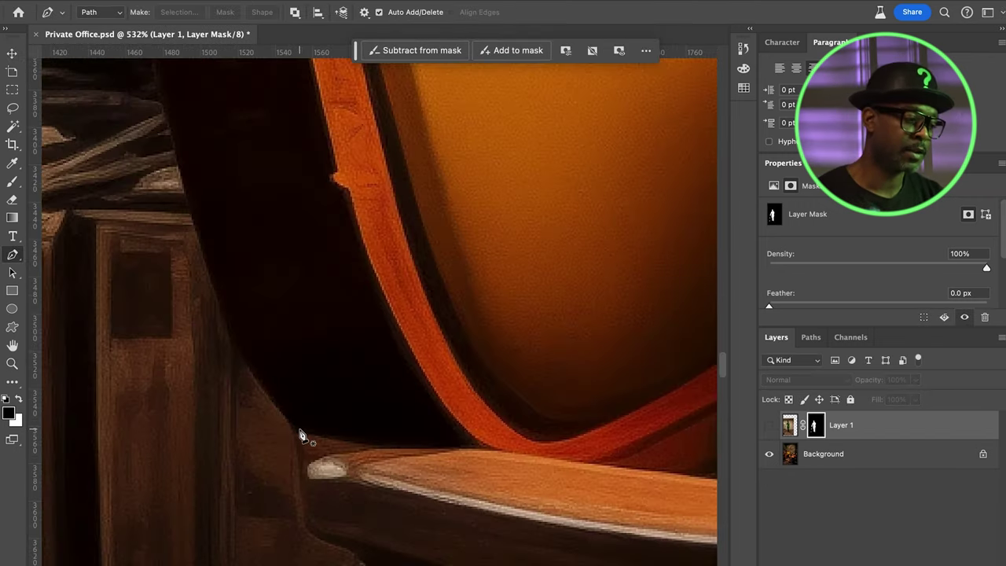
pyautogui.click(298, 444)
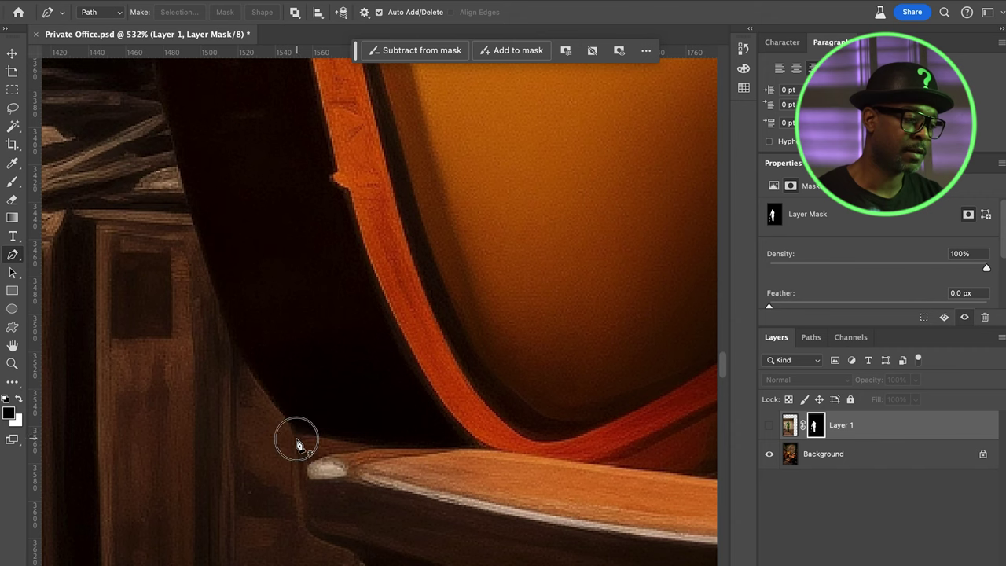
pyautogui.moveTo(259, 383); pyautogui.dragTo(241, 367)
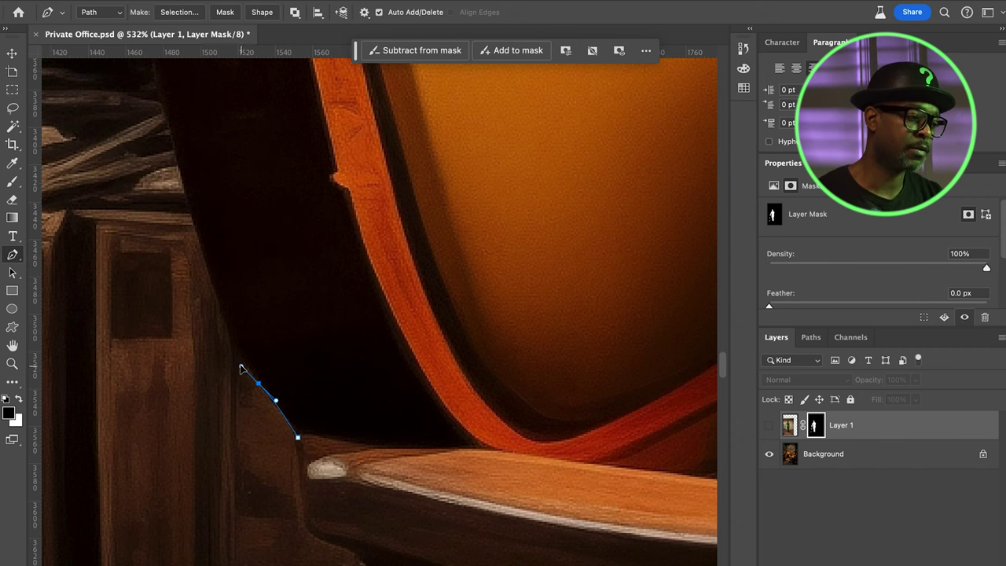
pyautogui.moveTo(196, 226); pyautogui.dragTo(182, 172)
pyautogui.press('space')
pyautogui.moveTo(184, 171); pyautogui.dragTo(232, 433)
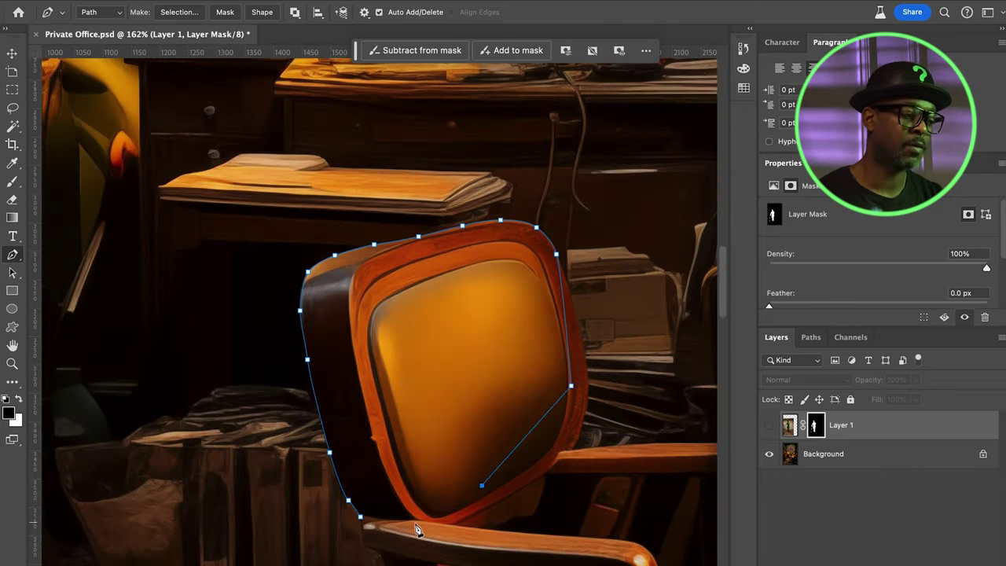
pyautogui.click(413, 522)
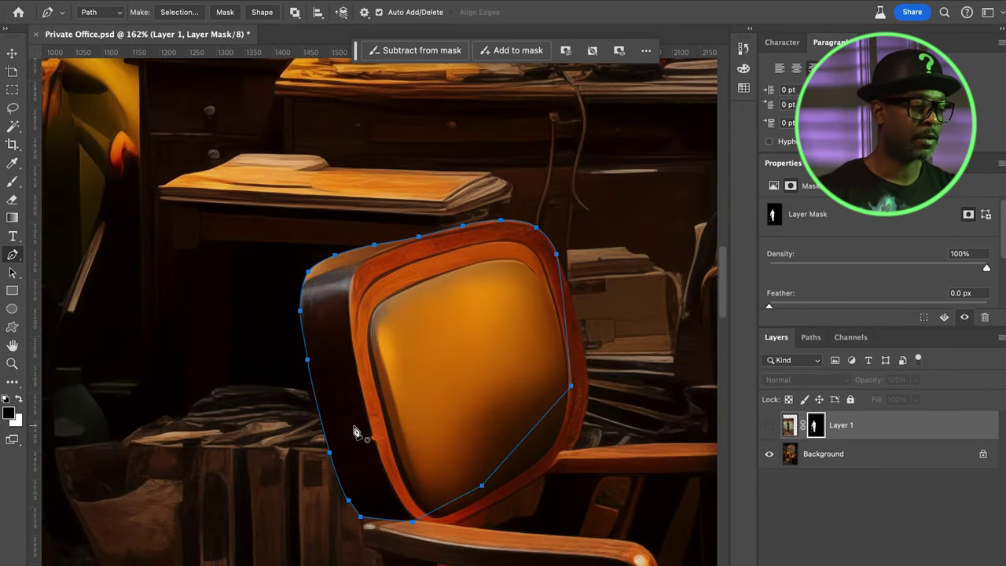
# Turn the path into a selection with a 1-pixel feather, copy the backrest from Background to a new layer, and stack it above Layer 1
pyautogui.click(179, 11)
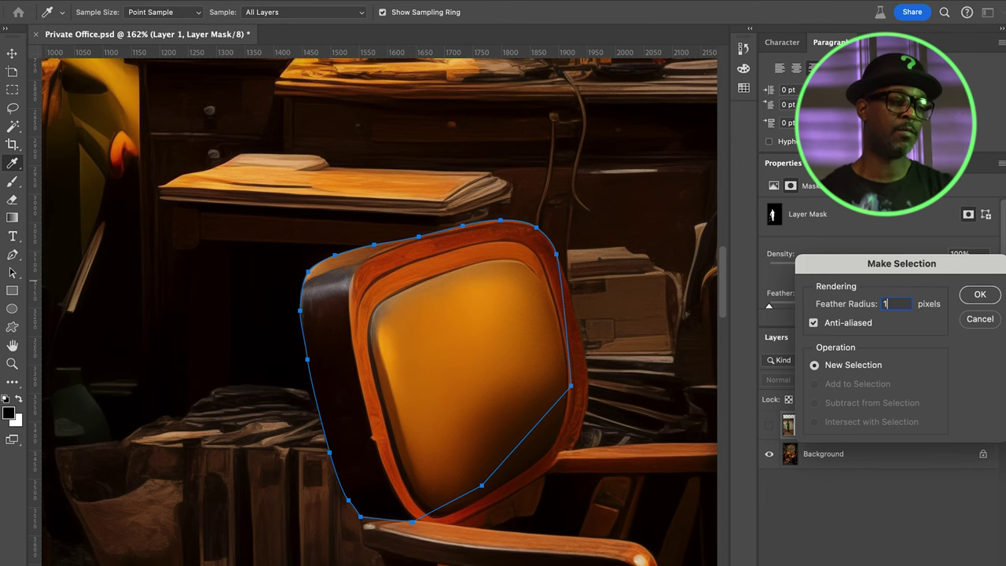
pyautogui.write('1')
pyautogui.press('Return')
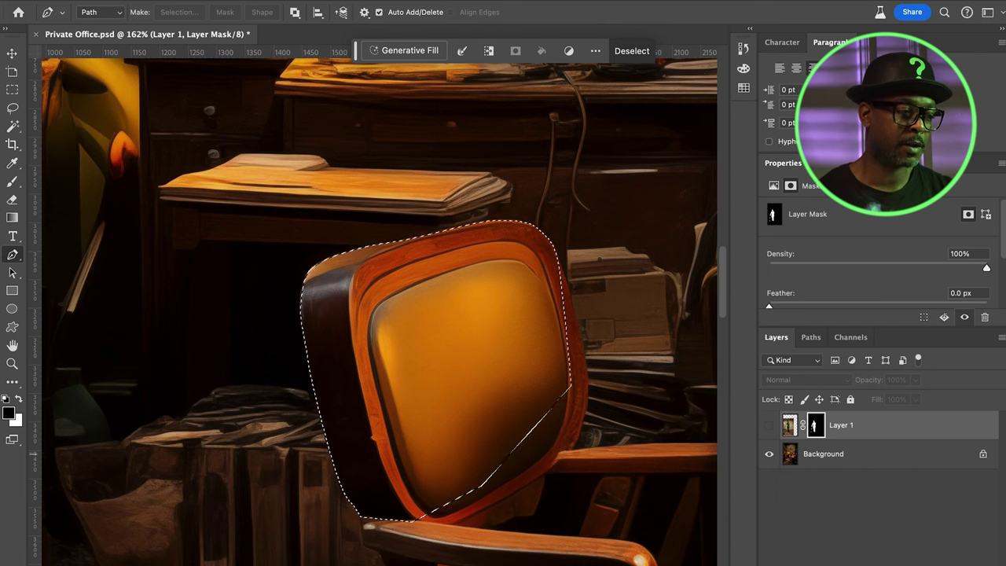
pyautogui.click(823, 454)
pyautogui.press('super+j')
pyautogui.hotkey('ctrl', 'd')
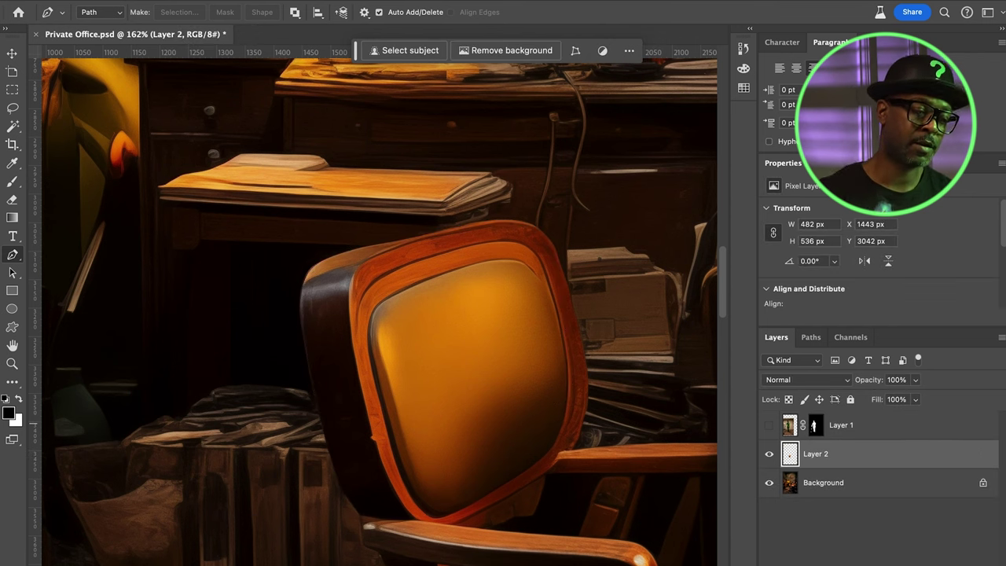
pyautogui.hotkey('ctrl', ']')
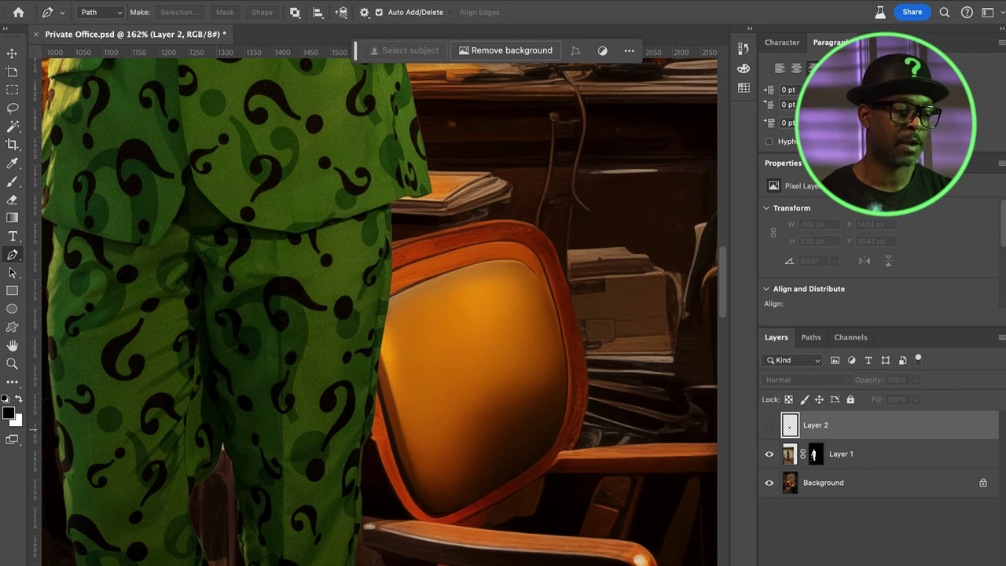
# Load Layer 2's outline as a selection with Layer 1's mask active, clear the selection, and display the mask on its own
pyautogui.keyDown('super'); pyautogui.click(790, 427); pyautogui.keyUp('super')
pyautogui.click(816, 454)
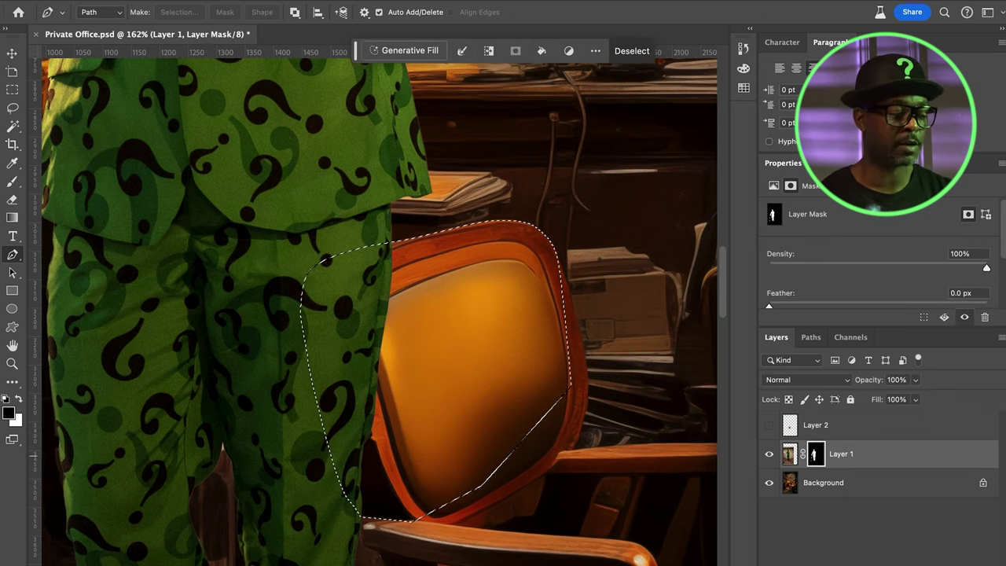
pyautogui.hotkey('ctrl', 'd')
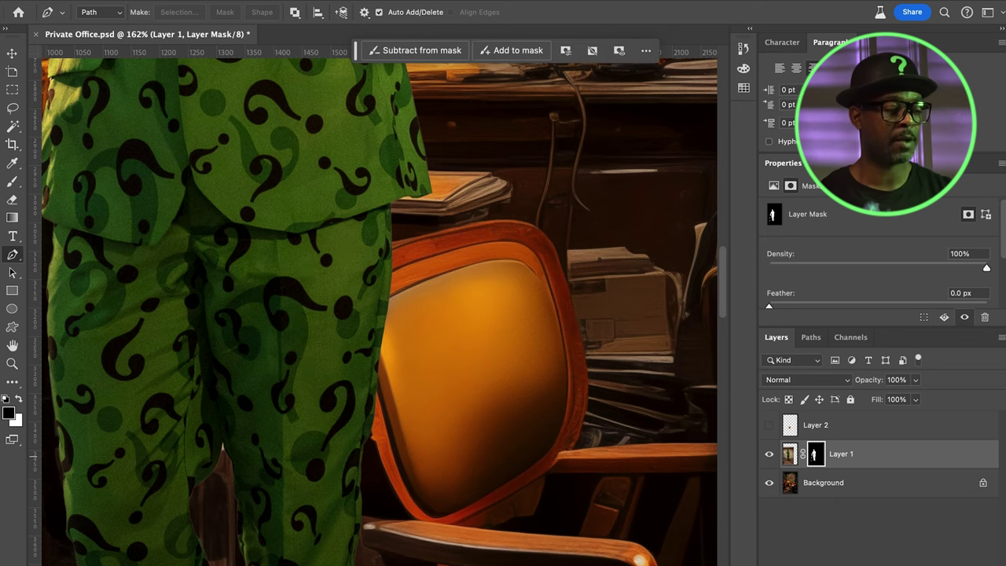
pyautogui.keyDown('alt'); pyautogui.click(815, 454); pyautogui.keyUp('alt')
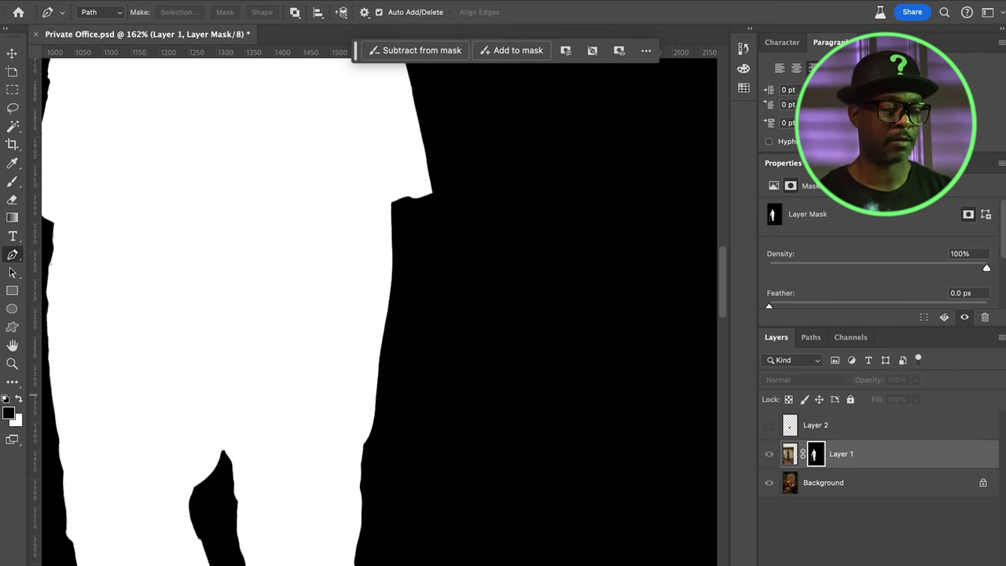
# Leave the mask view and show Layer 2 so the chair back overlaps the man's legs
pyautogui.click(768, 454)
pyautogui.click(769, 454)
pyautogui.click(769, 425)
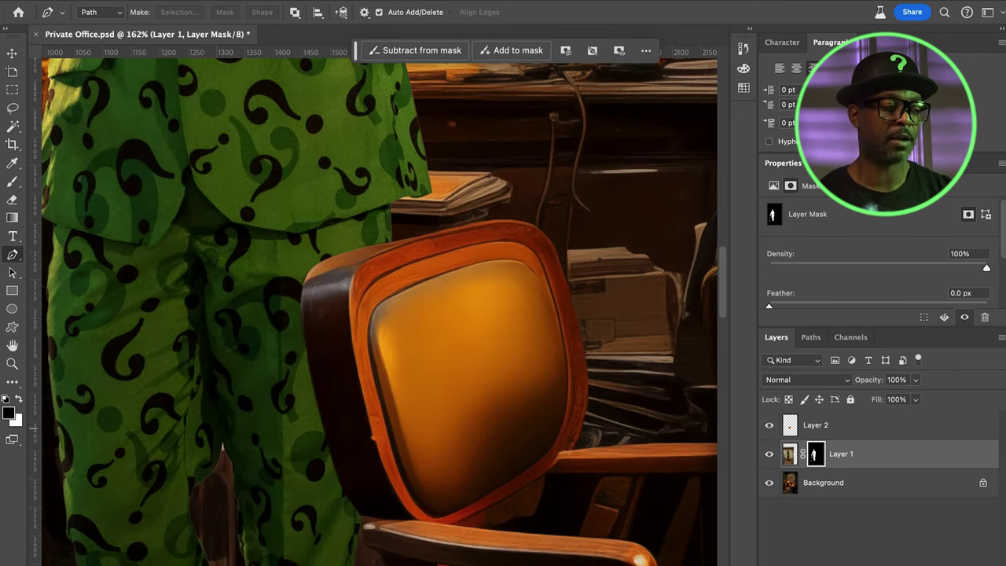
pyautogui.press('super+0')
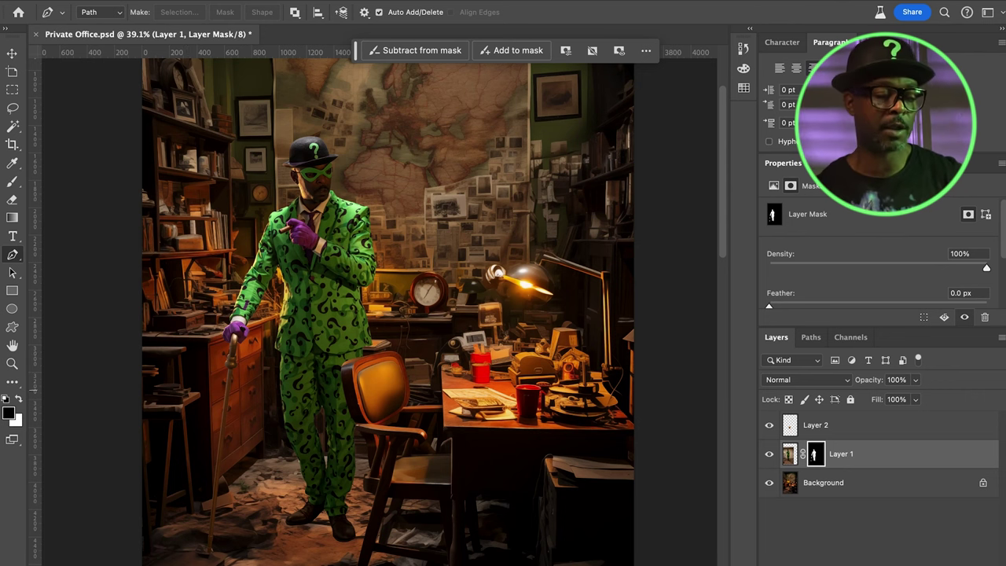
# Apply the Harmonization neural filter to Layer 1's image with Background as reference and strength 84, output to a new layer
pyautogui.click(790, 454)
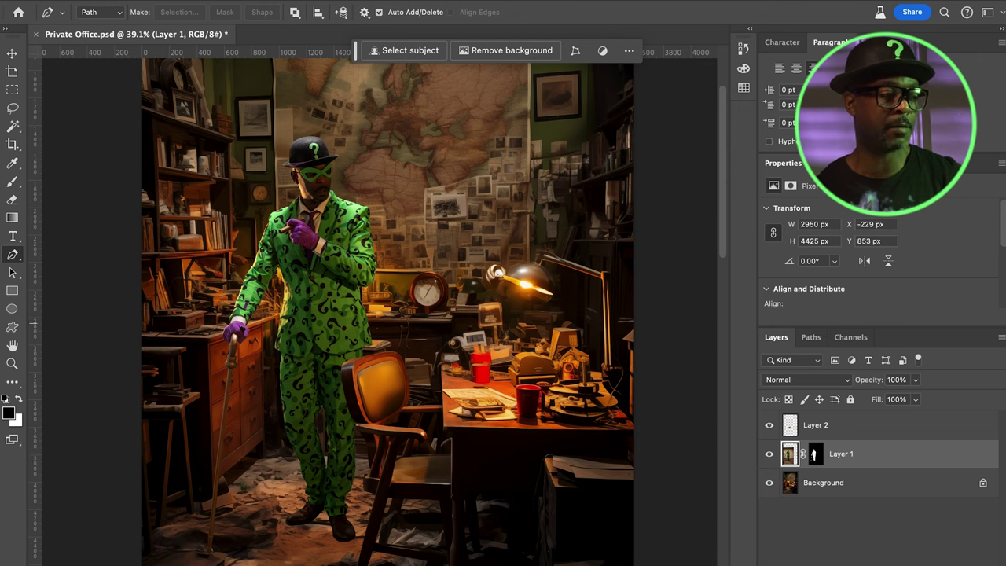
pyautogui.click(379, 1)
pyautogui.click(412, 47)
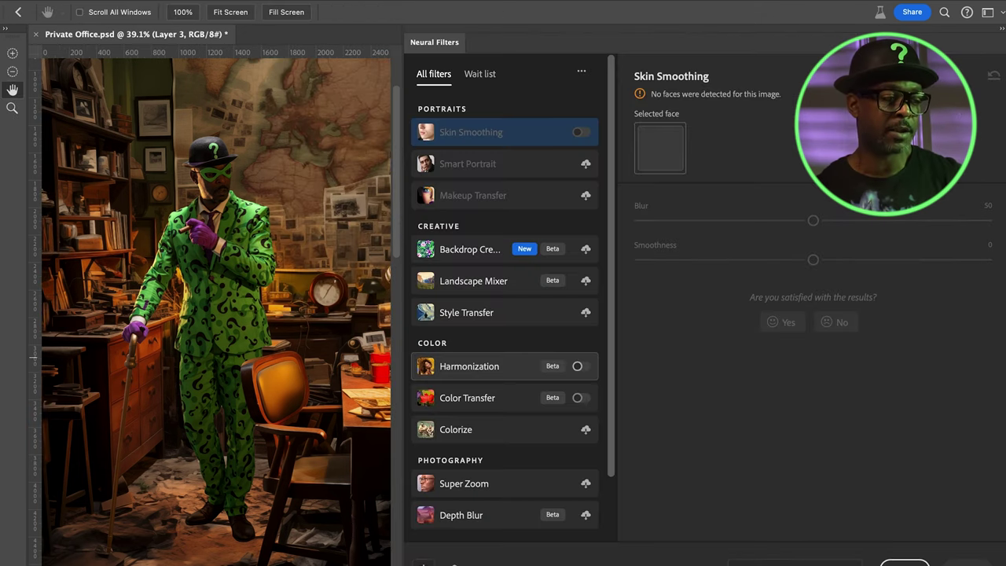
pyautogui.click(578, 366)
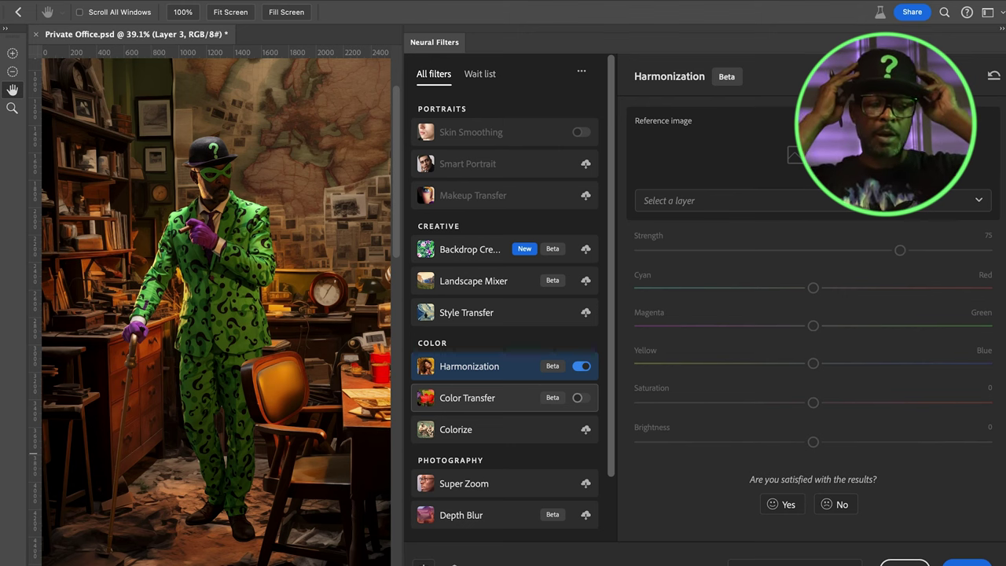
pyautogui.moveTo(467, 397)
pyautogui.click(810, 200)
pyautogui.click(685, 272)
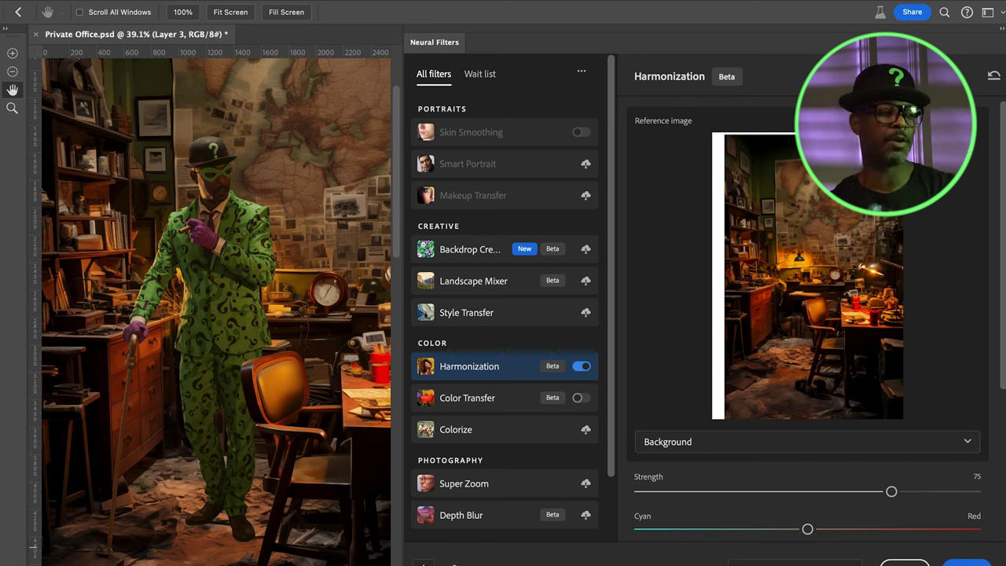
pyautogui.moveTo(902, 491); pyautogui.dragTo(922, 491)
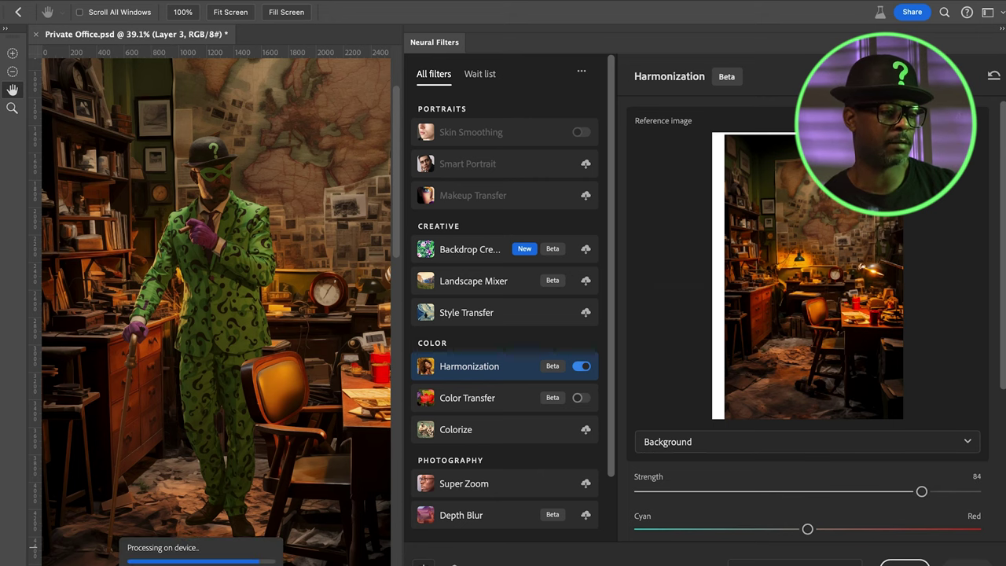
pyautogui.scroll(-5, 807, 314)
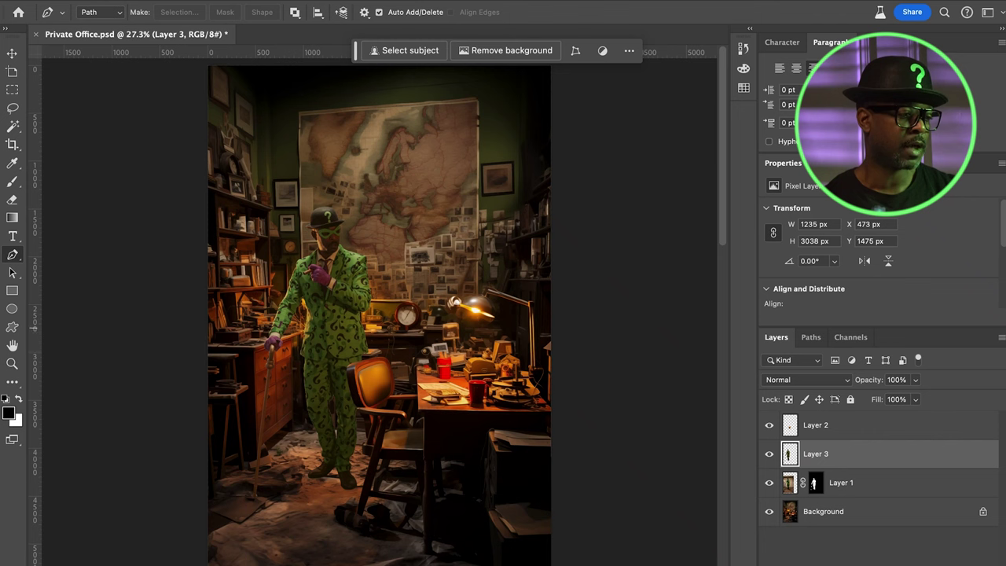
# Add a Curves adjustment layer above Layer 2, pull the RGB curve down to darken the shadows, and invert its mask to black
pyautogui.press('v')
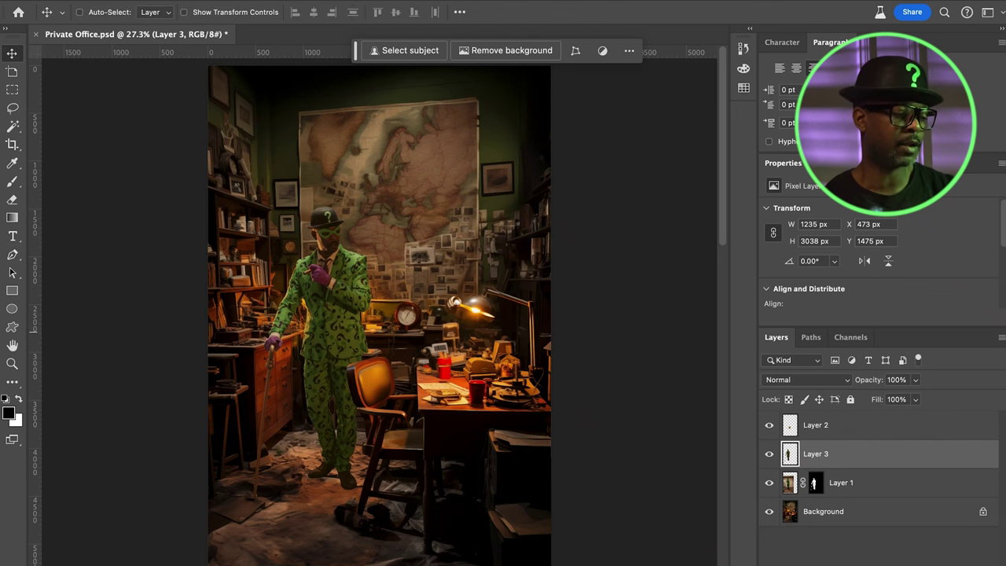
pyautogui.moveTo(361, 329); pyautogui.dragTo(397, 329)
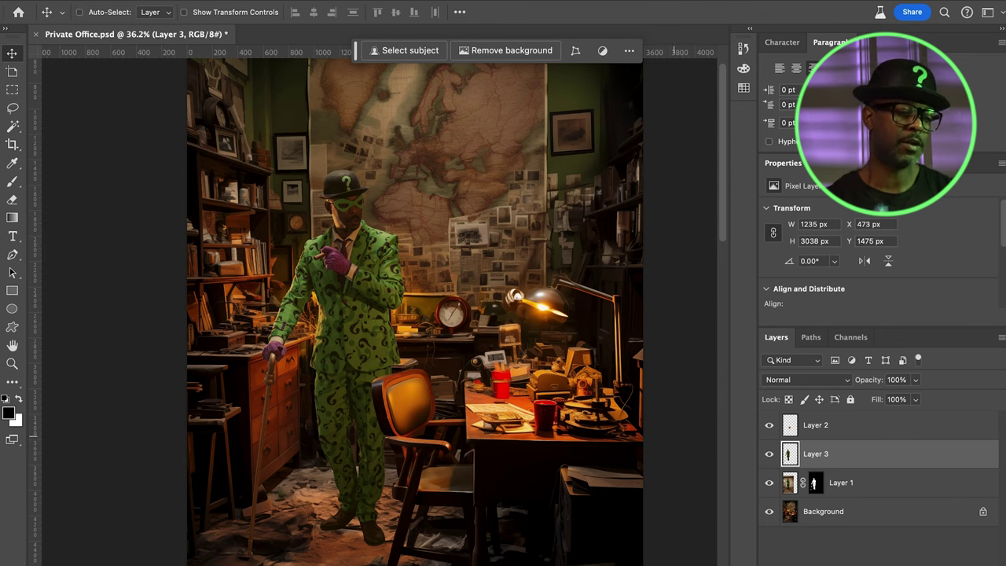
pyautogui.hotkey('alt', ']')
pyautogui.click(904, 564)
pyautogui.click(927, 380)
pyautogui.click(774, 228)
pyautogui.moveTo(817, 407); pyautogui.dragTo(834, 401)
pyautogui.hotkey('ctrl', 'i')
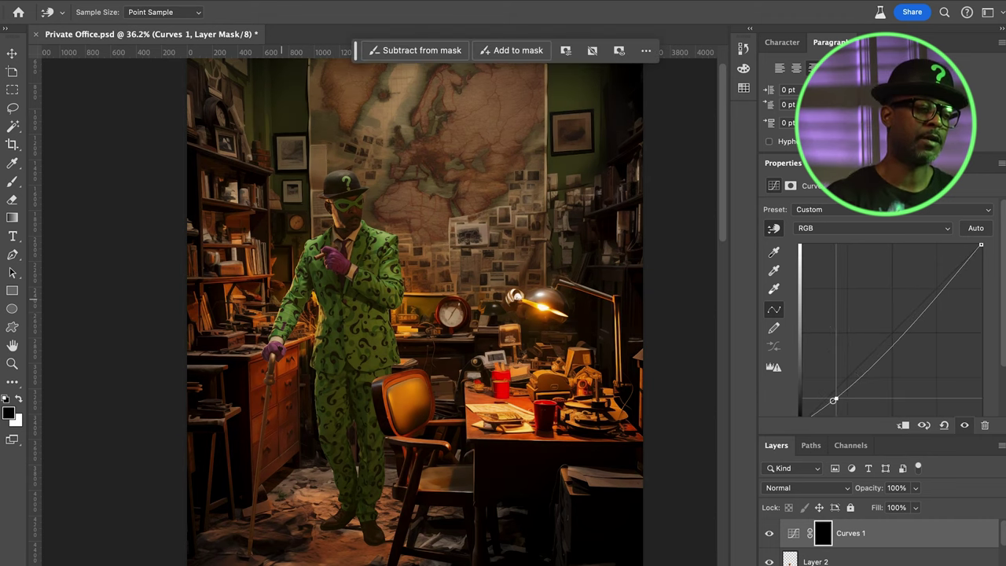
# Set the Brush to 18% flow with a soft 95 px tip and make white the foreground colour
pyautogui.press('b')
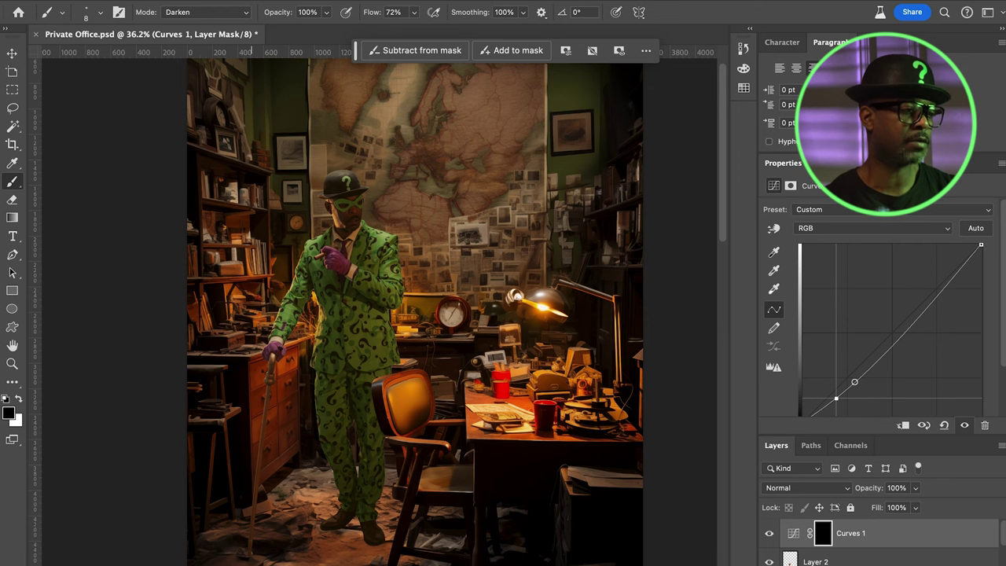
pyautogui.click(414, 12)
pyautogui.moveTo(417, 29); pyautogui.dragTo(379, 29)
pyautogui.rightClick(476, 207)
pyautogui.moveTo(548, 241); pyautogui.dragTo(586, 241)
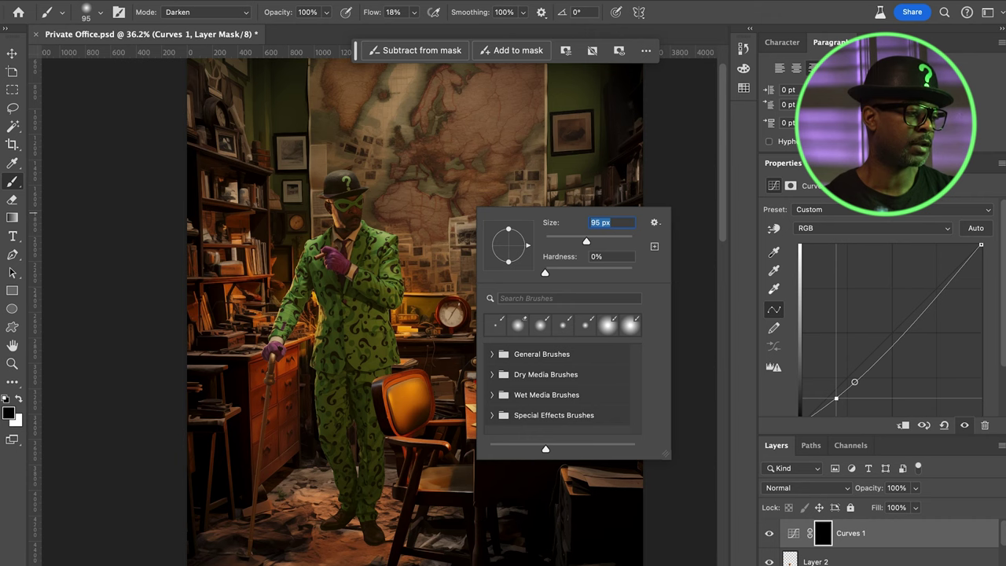
pyautogui.press('Return')
pyautogui.press('x')
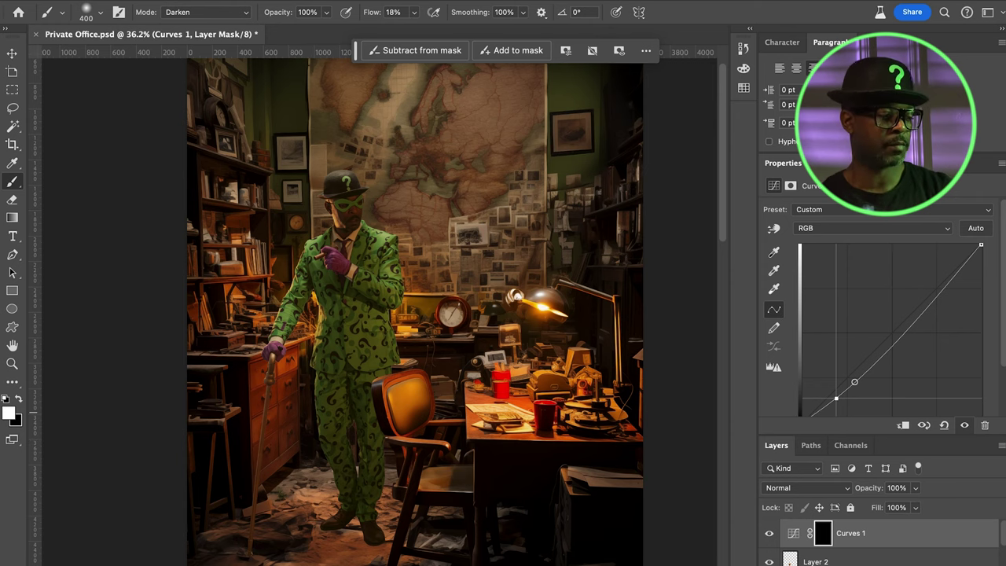
# Check the Curves 1 mask and set the brush's painting mode to Normal
pyautogui.keyDown('alt'); pyautogui.click(823, 533); pyautogui.keyUp('alt')
pyautogui.keyDown('alt'); pyautogui.click(823, 533); pyautogui.keyUp('alt')
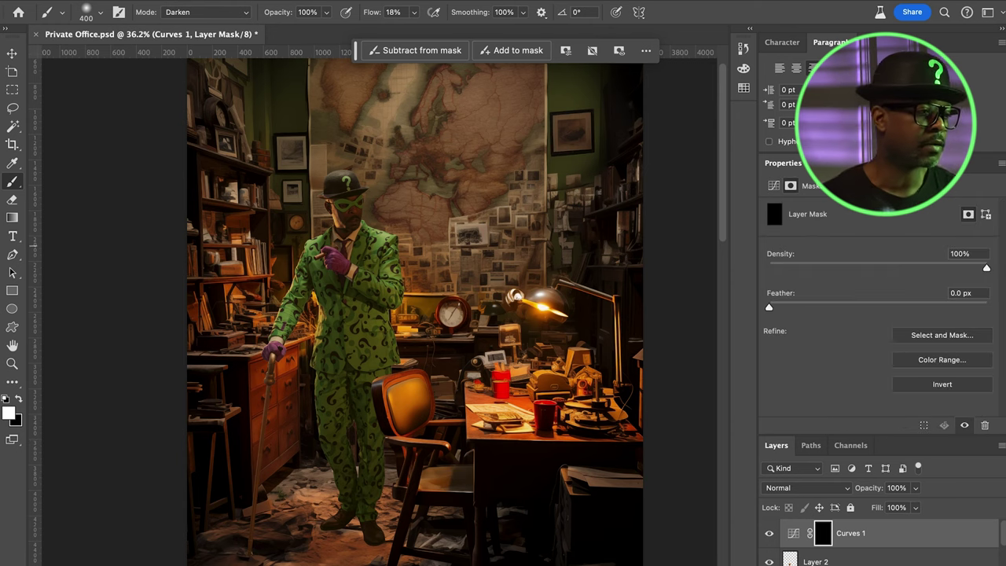
pyautogui.click(208, 12)
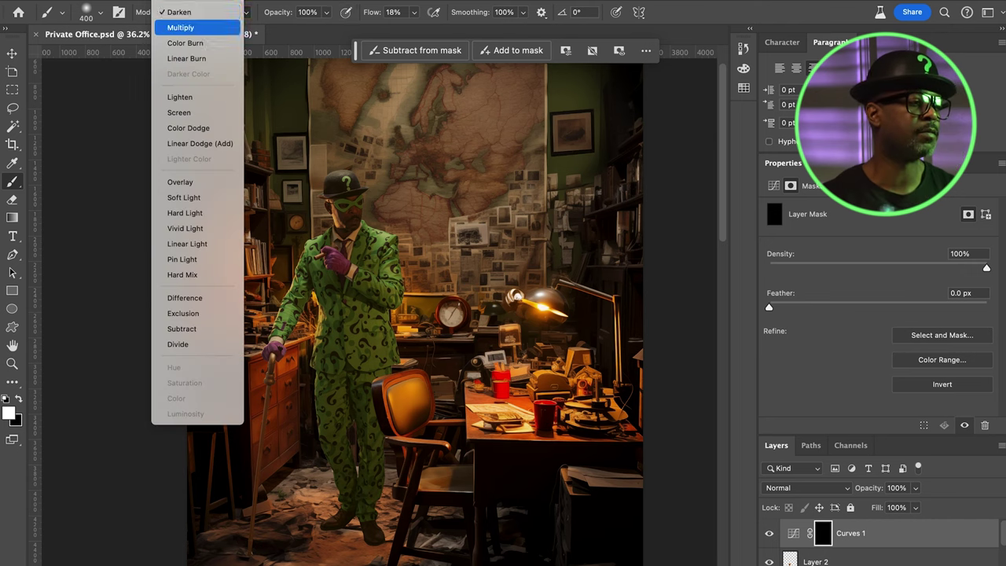
pyautogui.scroll(3, 198, 212)
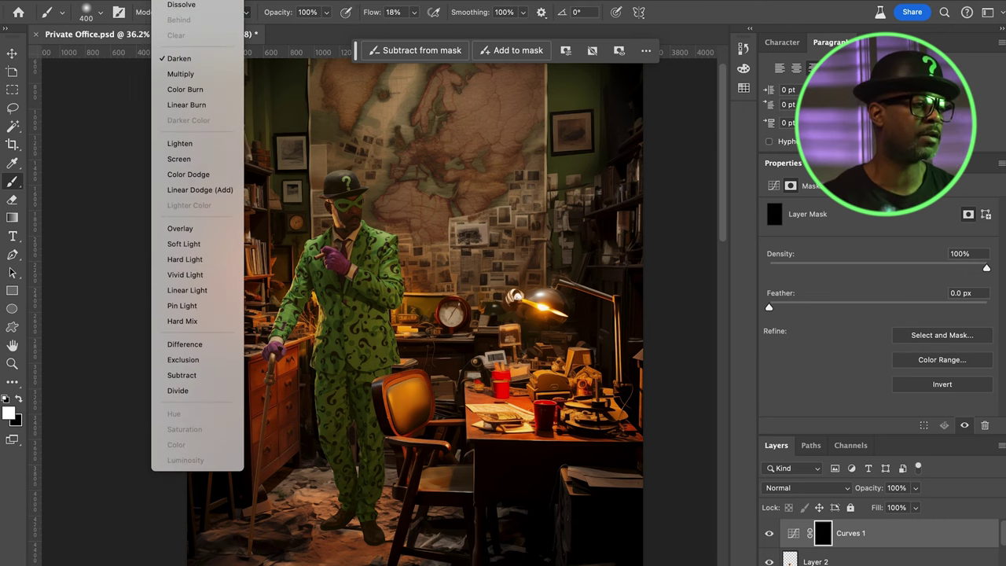
pyautogui.click(180, 2)
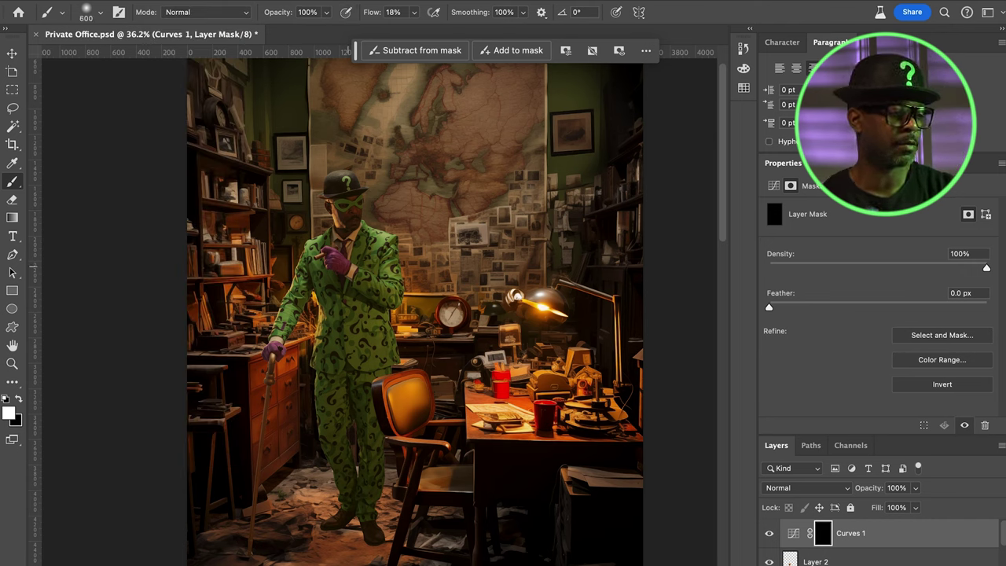
# Paint white on the Curves 1 mask over the man's torso and legs to darken them, starting at 500 px and using a smaller brush lower down
pyautogui.press('[')
pyautogui.moveTo(348, 259); pyautogui.dragTo(351, 344)
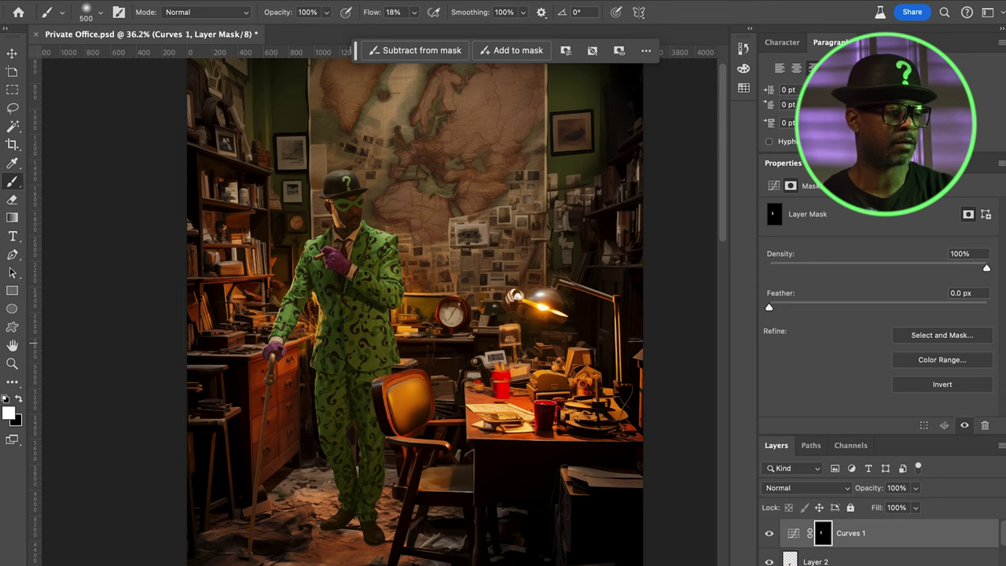
pyautogui.press('[')
pyautogui.press('[')
pyautogui.click(353, 495)
pyautogui.scroll(10, 381, 311)
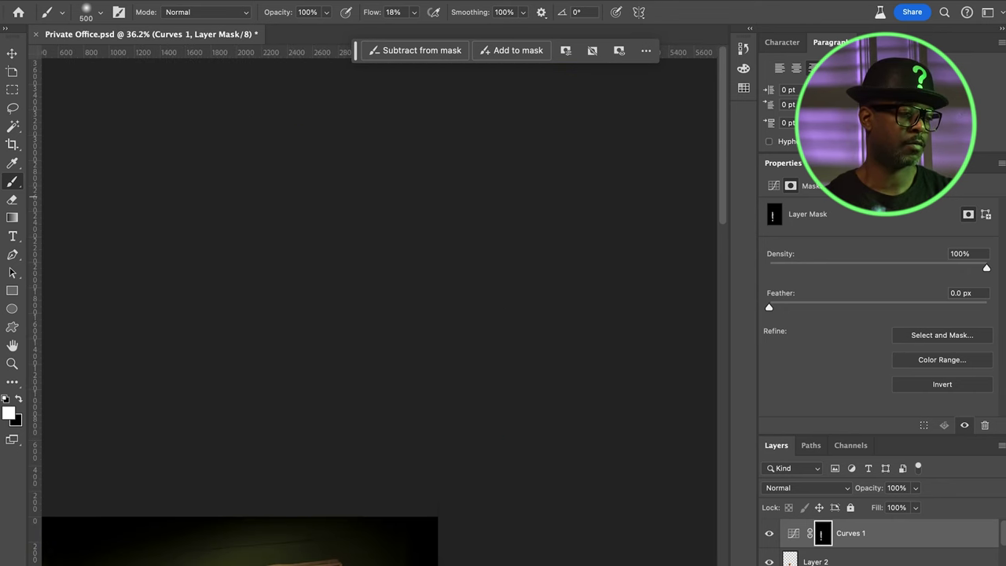
pyautogui.scroll(-10, 380, 311)
pyautogui.press('x')
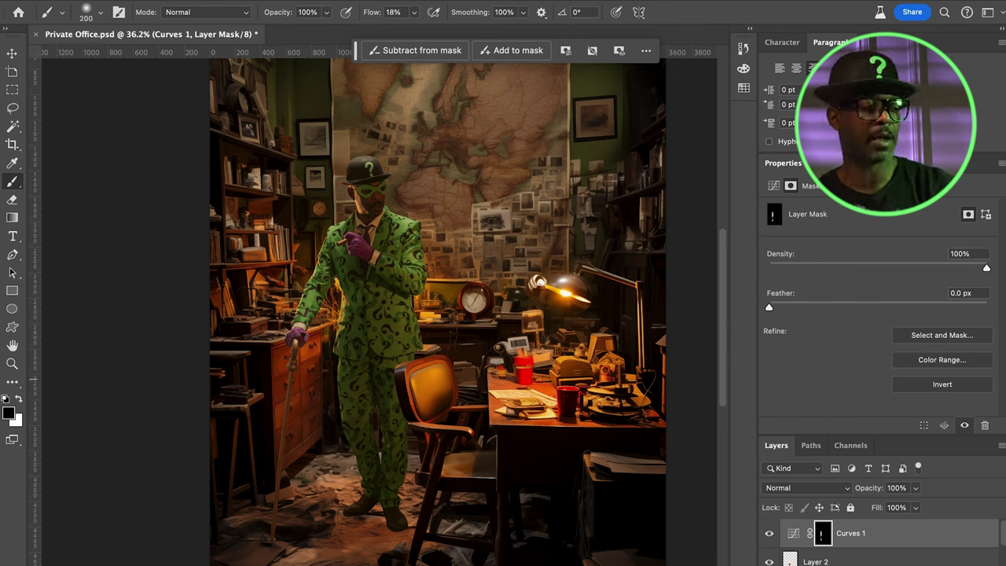
pyautogui.press('x')
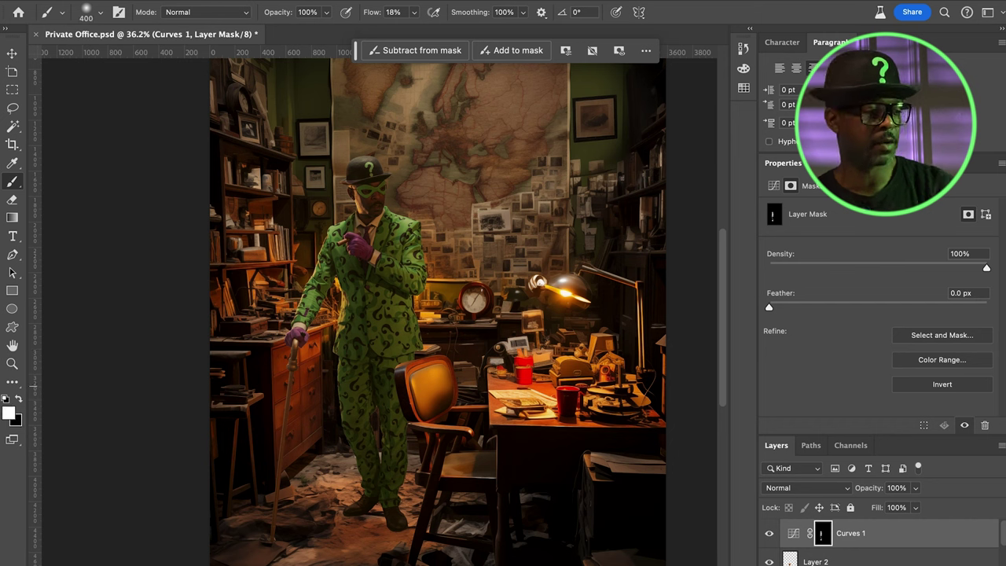
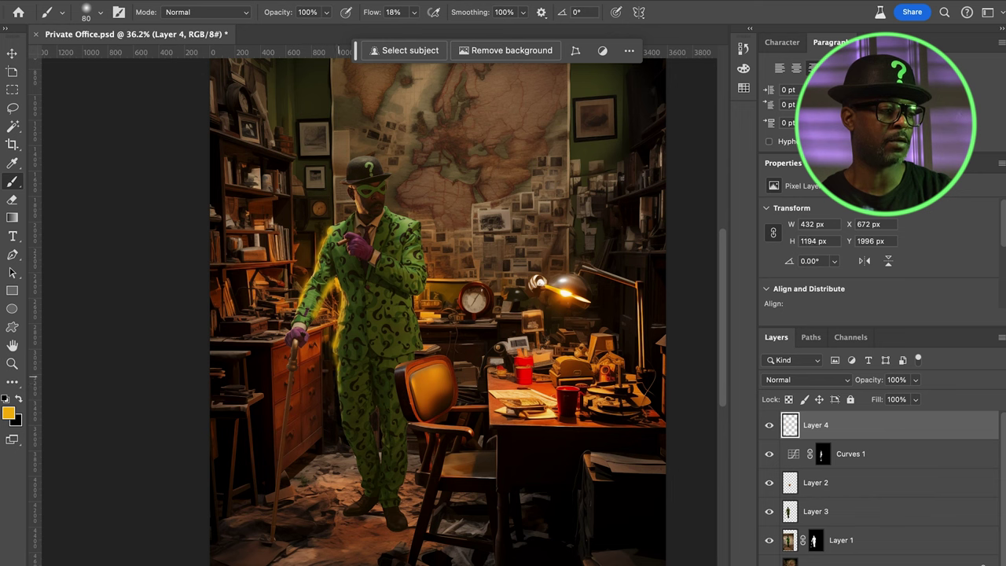
# Paint an orange rim glow on Layer 4 between the man's legs and along his jacket and sleeve edges, using an 80 to 90 px brush
pyautogui.moveTo(373, 403); pyautogui.dragTo(373, 418)
pyautogui.moveTo(415, 332); pyautogui.dragTo(416, 295)
pyautogui.press(']')
pyautogui.moveTo(422, 243); pyautogui.dragTo(422, 295)
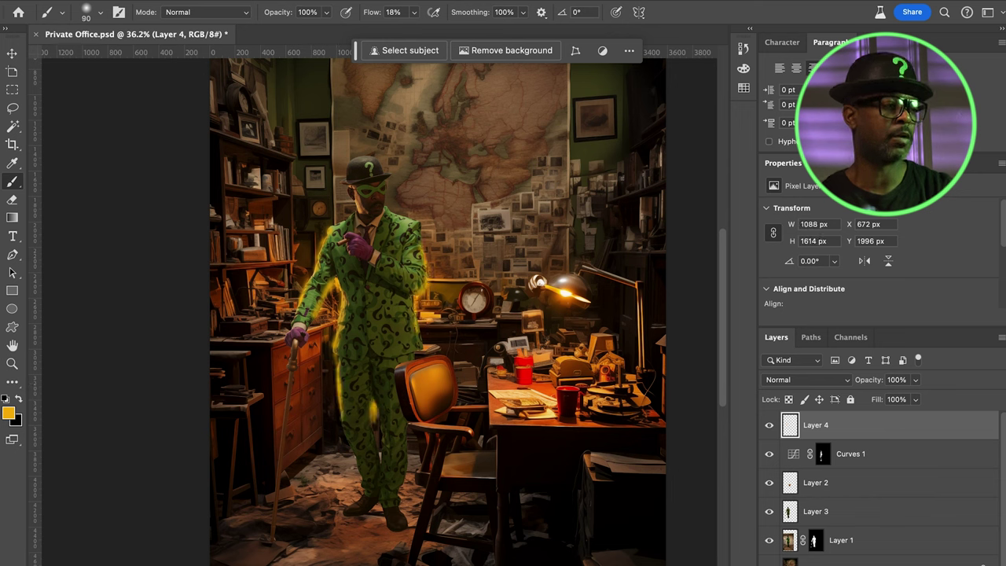
# Spread a broad, soft orange glow over the man's jacket and trousers on Layer 4 with a 300 to 400 px brush at 8% flow
pyautogui.hotkey('shift', '4')
pyautogui.hotkey('shift', '2')
pyautogui.press(']')
pyautogui.press(']')
pyautogui.press(']')
pyautogui.press(']')
pyautogui.press(']')
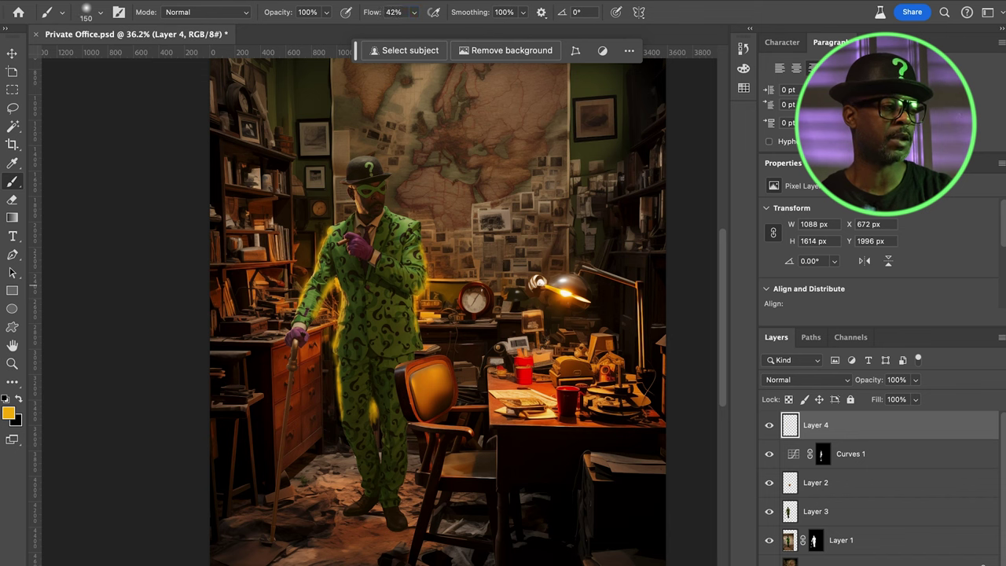
pyautogui.press(']')
pyautogui.press(']')
pyautogui.press(']')
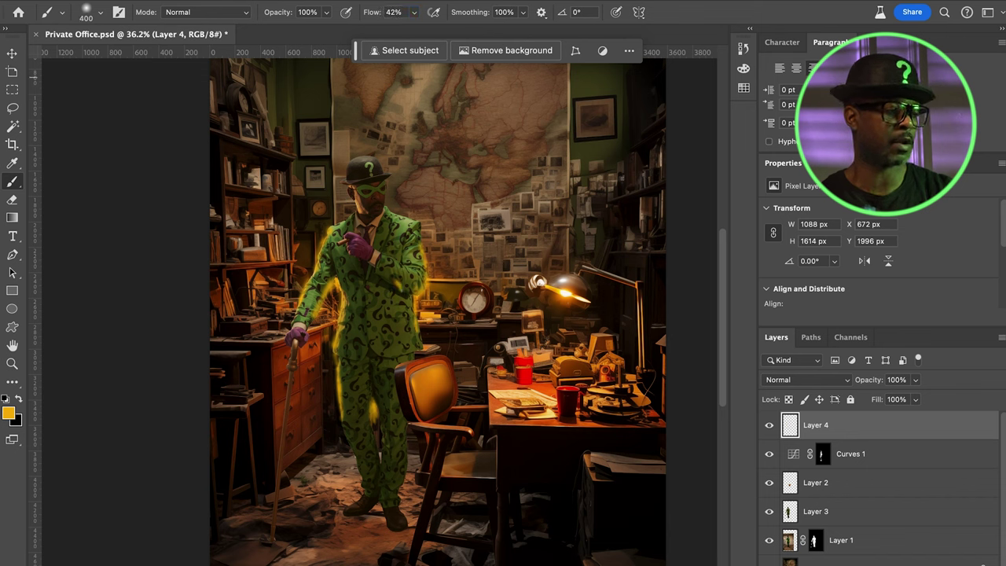
pyautogui.click(414, 12)
pyautogui.moveTo(415, 28); pyautogui.dragTo(391, 28)
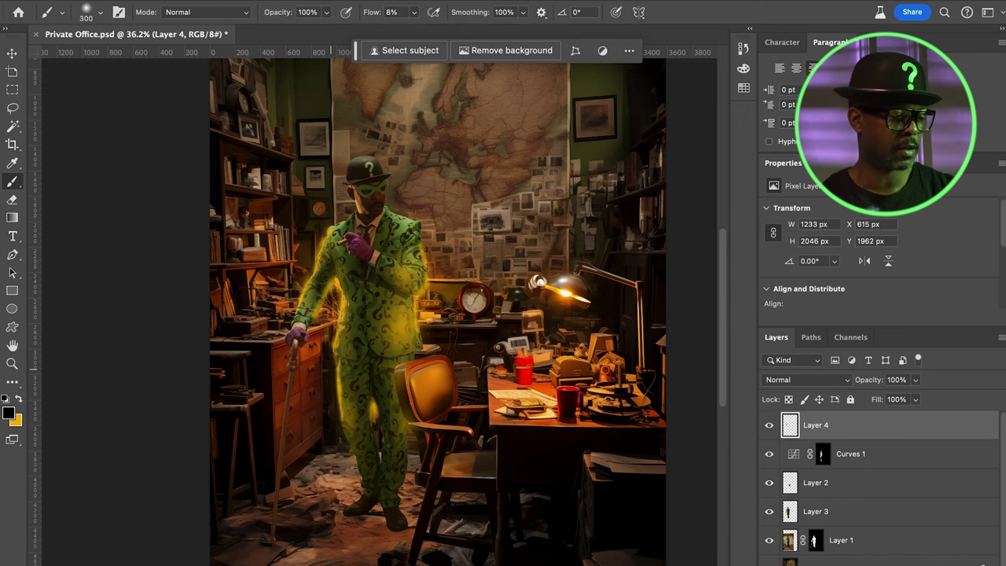
# Group the layers from Curves 1 down to Layer 3 and clip Layer 4 to that group
pyautogui.press('v')
pyautogui.click(881, 453)
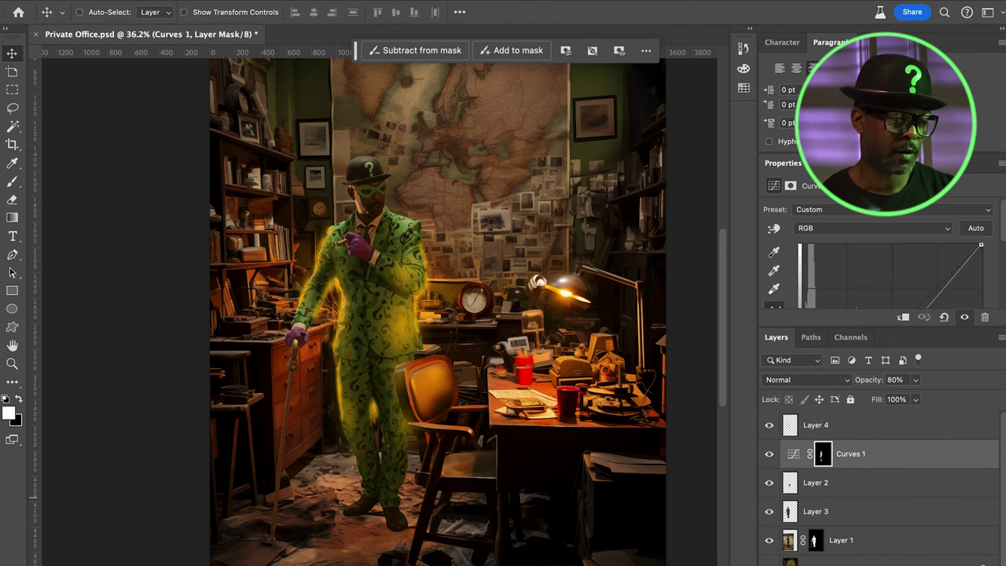
pyautogui.keyDown('shift'); pyautogui.click(880, 511); pyautogui.keyUp('shift')
pyautogui.hotkey('ctrl', 'g')
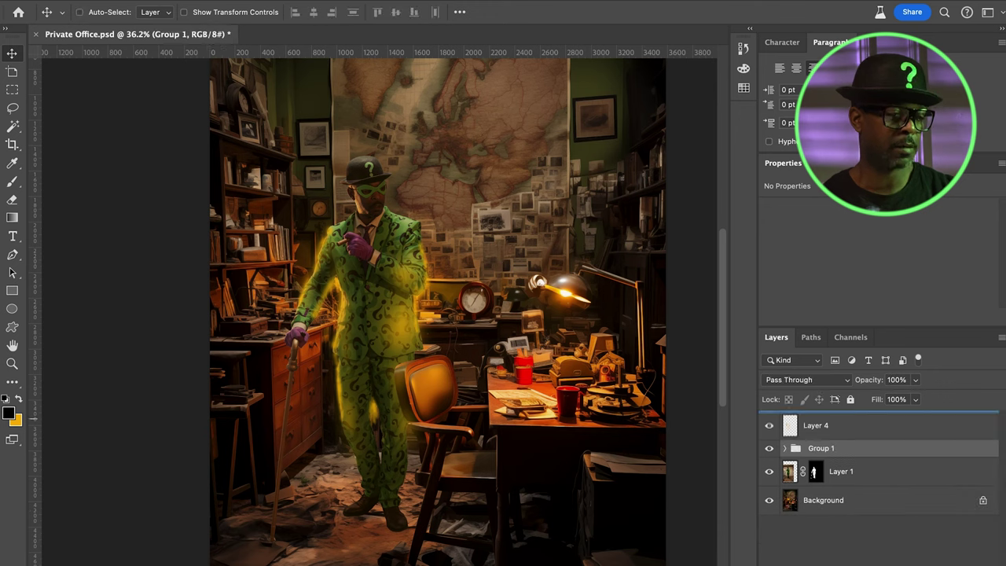
pyautogui.hotkey('alt', ']')
pyautogui.hotkey('ctrl', 'alt', 'g')
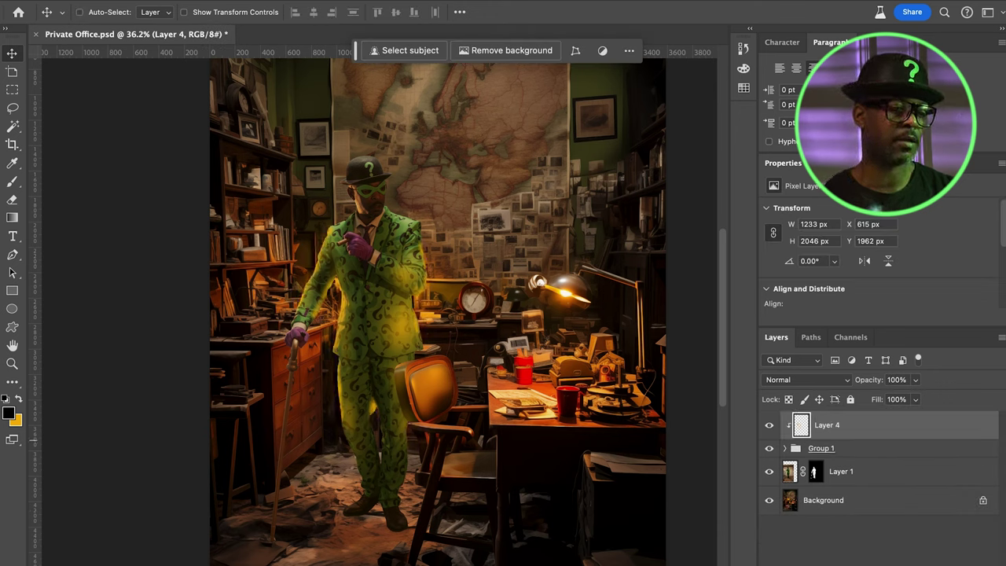
# Set Layer 4's blend mode to Multiply, add a layer mask to it, and switch to the Brush tool
pyautogui.click(806, 380)
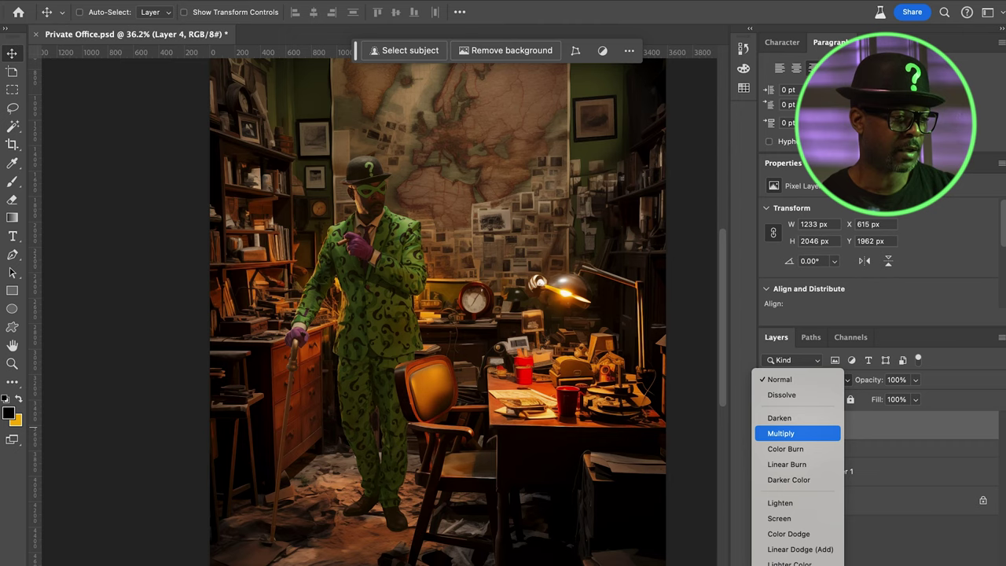
pyautogui.press('Return')
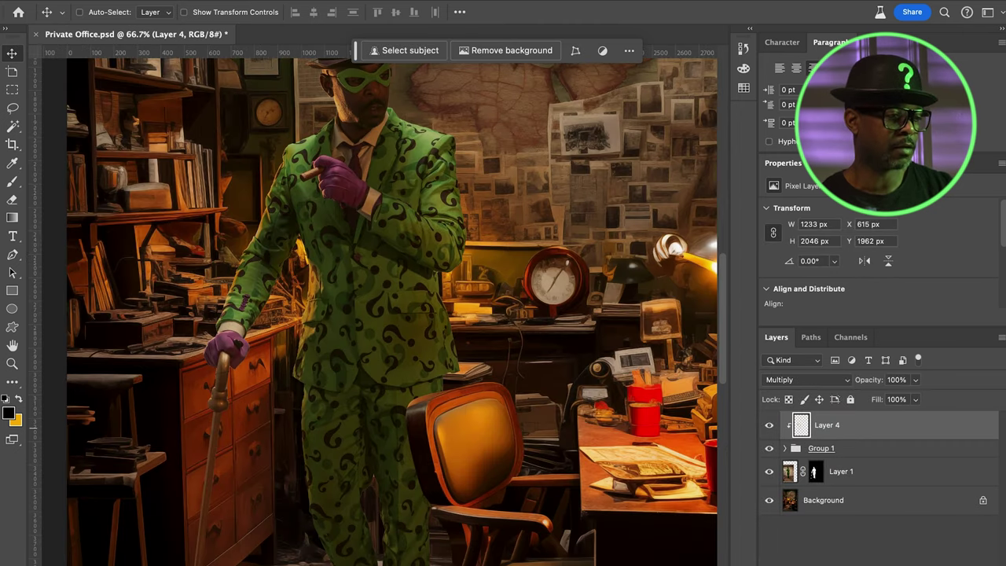
pyautogui.click(807, 380)
pyautogui.press('Escape')
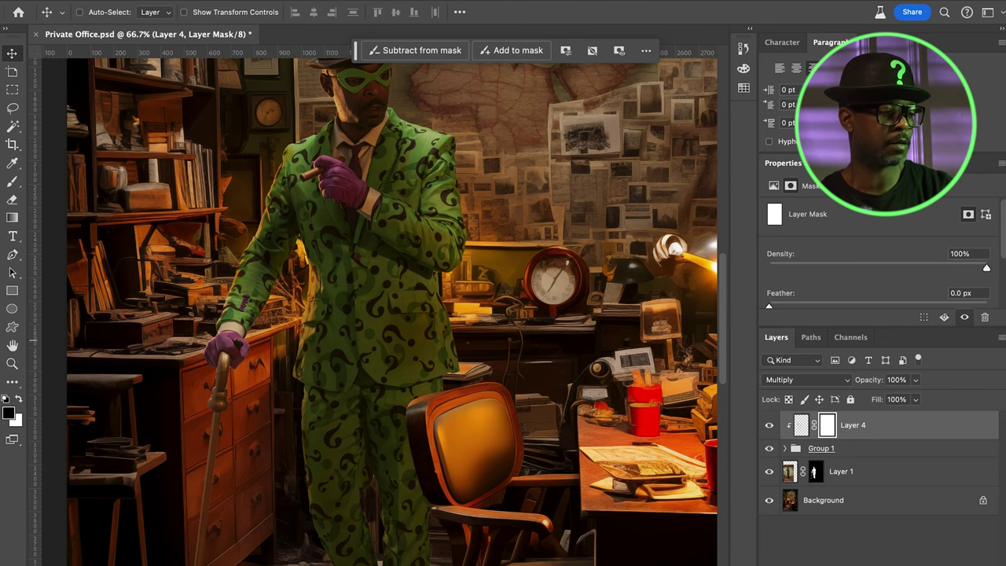
pyautogui.press('b')
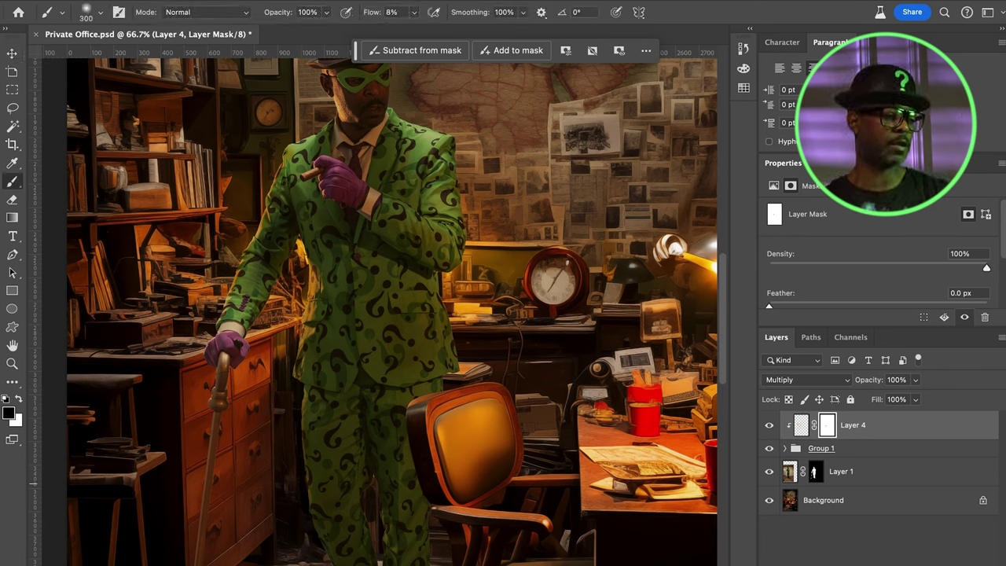
# Set Layer 4's blend mode to Overlay and its opacity to 49%
pyautogui.click(808, 380)
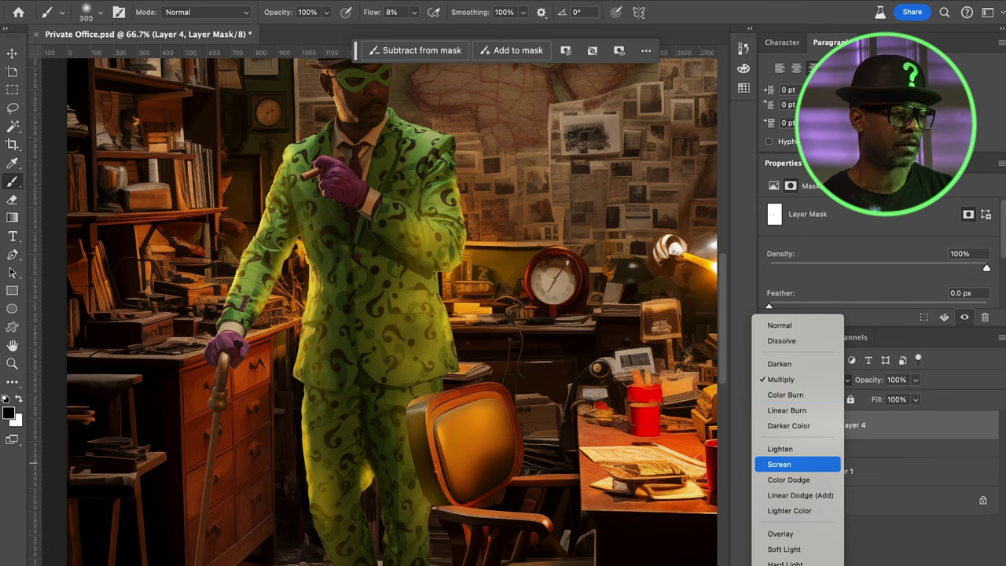
pyautogui.click(780, 534)
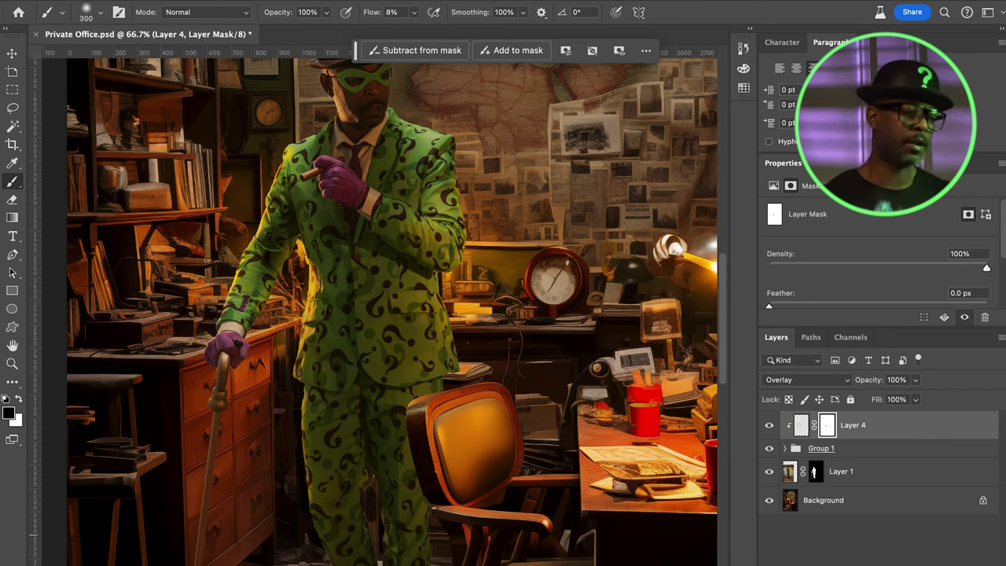
pyautogui.click(801, 424)
pyautogui.click(915, 380)
pyautogui.moveTo(915, 396); pyautogui.dragTo(883, 397)
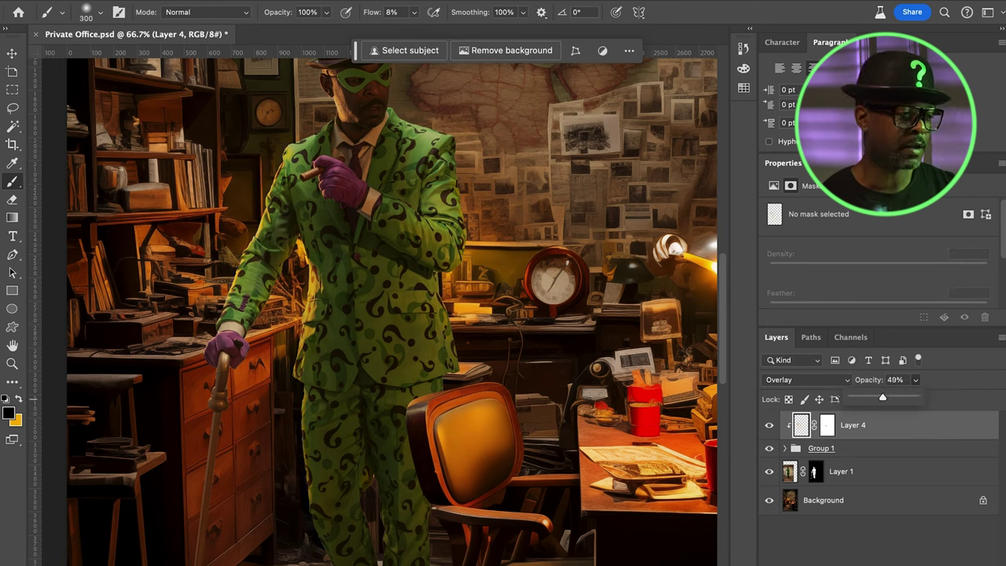
# Group Layer 4, Group 1 and Layer 1 together, and raise Layer 4's opacity inside the new group
pyautogui.keyDown('shift'); pyautogui.click(841, 471); pyautogui.keyUp('shift')
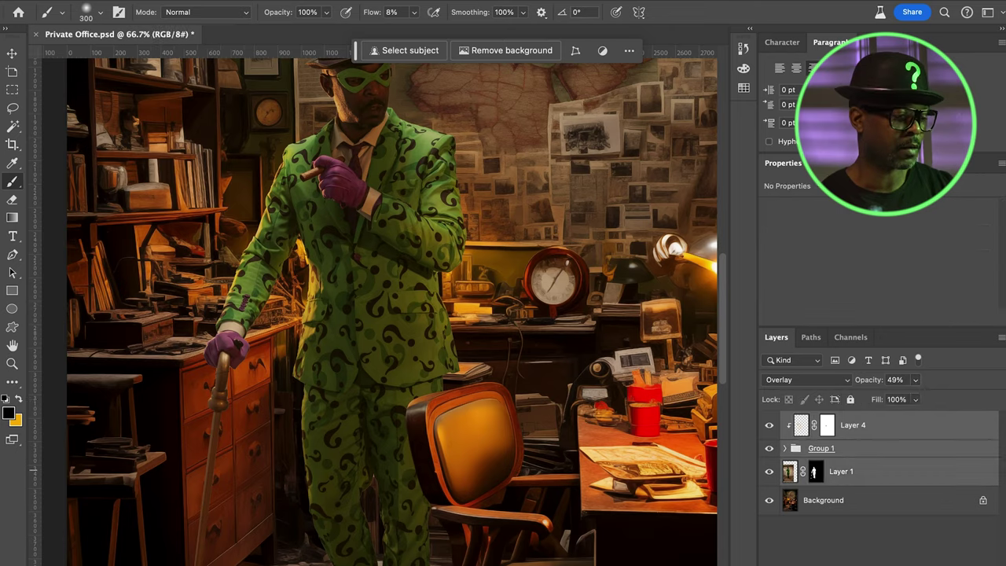
pyautogui.press('super+g')
pyautogui.scroll(-2, 674, 439)
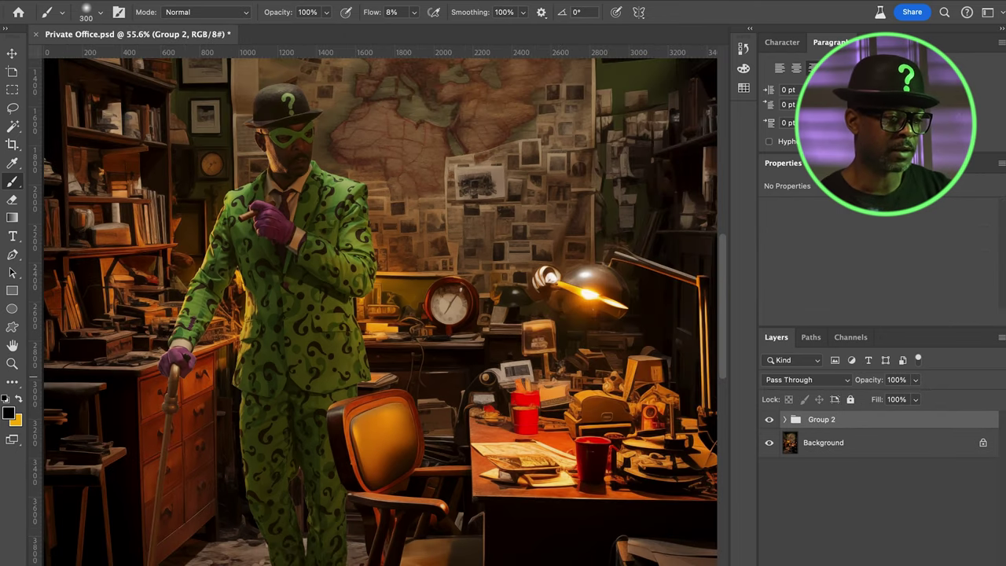
pyautogui.click(784, 419)
pyautogui.click(864, 442)
pyautogui.click(915, 379)
pyautogui.moveTo(916, 397); pyautogui.dragTo(926, 397)
# Add a Hue/Saturation adjustment, move it into Group 1 clipped to Layer 3, and set Saturation to -35
pyautogui.click(853, 488)
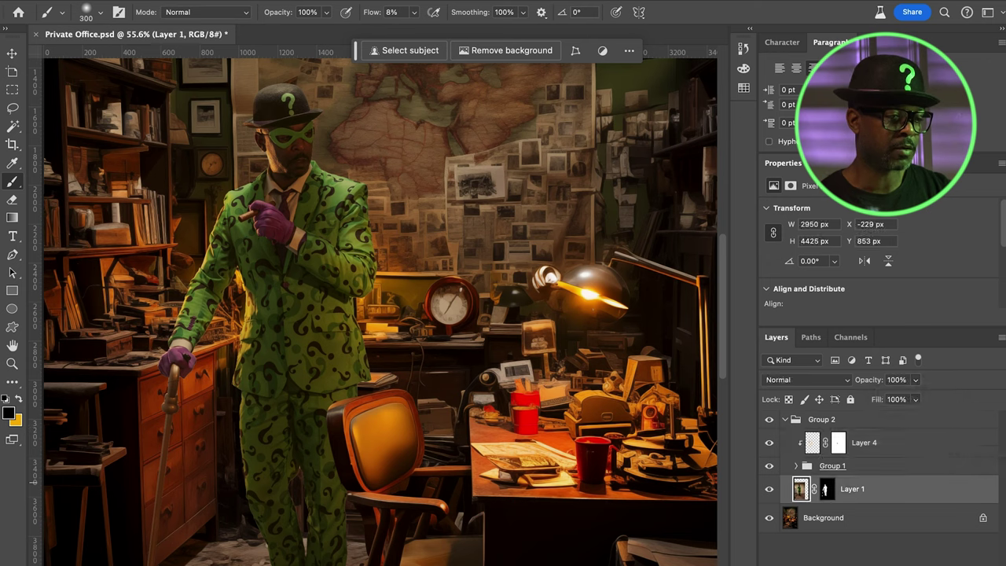
pyautogui.click(904, 562)
pyautogui.click(943, 473)
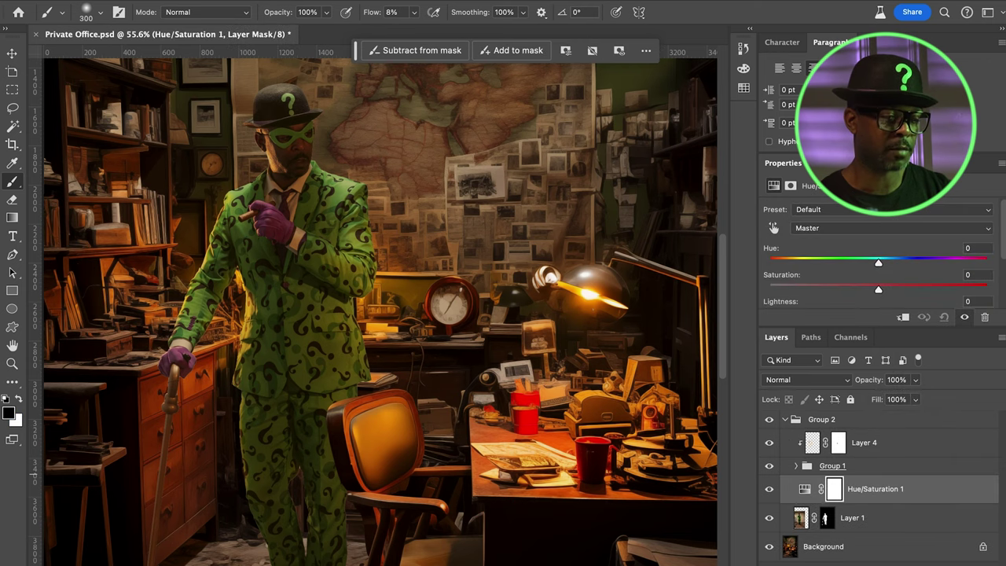
pyautogui.click(796, 465)
pyautogui.moveTo(887, 546); pyautogui.dragTo(887, 533)
pyautogui.press('alt+super+g')
pyautogui.moveTo(856, 289); pyautogui.dragTo(840, 289)
# Add a clipped Brightness/Contrast adjustment above Hue/Saturation 1, and set the Hue/Saturation layer's Saturation to -19
pyautogui.click(904, 562)
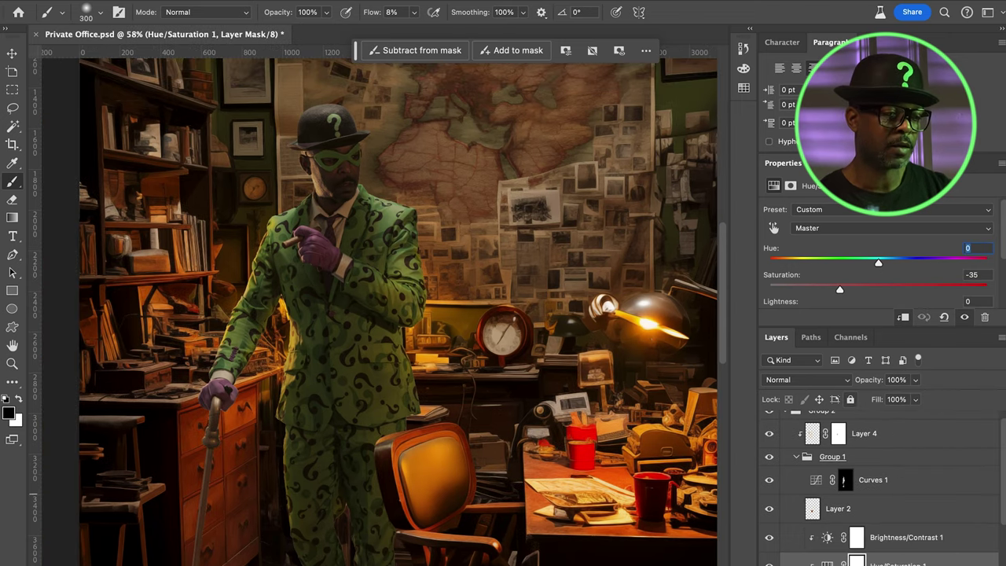
pyautogui.click(906, 537)
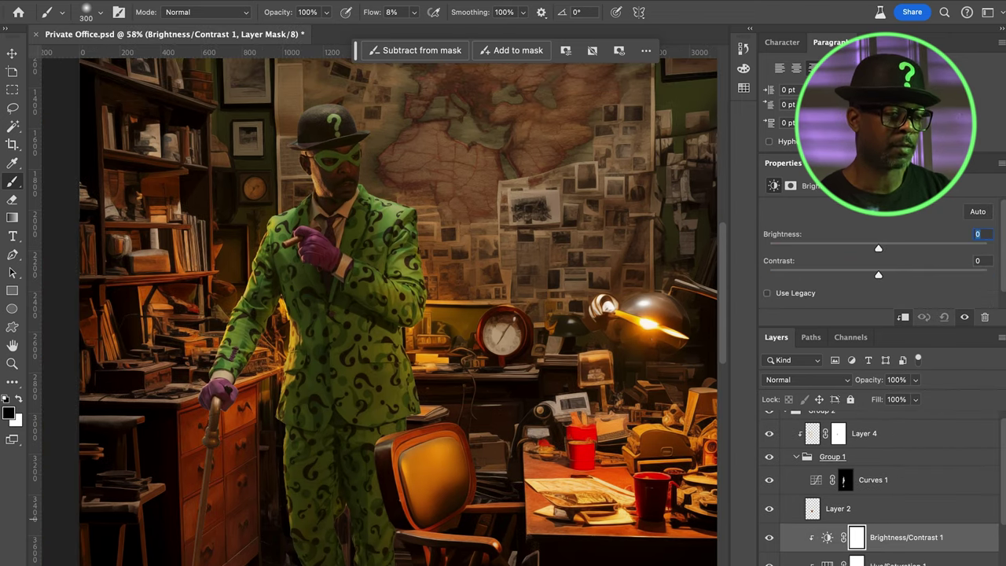
pyautogui.moveTo(878, 274); pyautogui.dragTo(858, 289)
pyautogui.press('super+z')
pyautogui.press('super+shift+z')
pyautogui.click(897, 563)
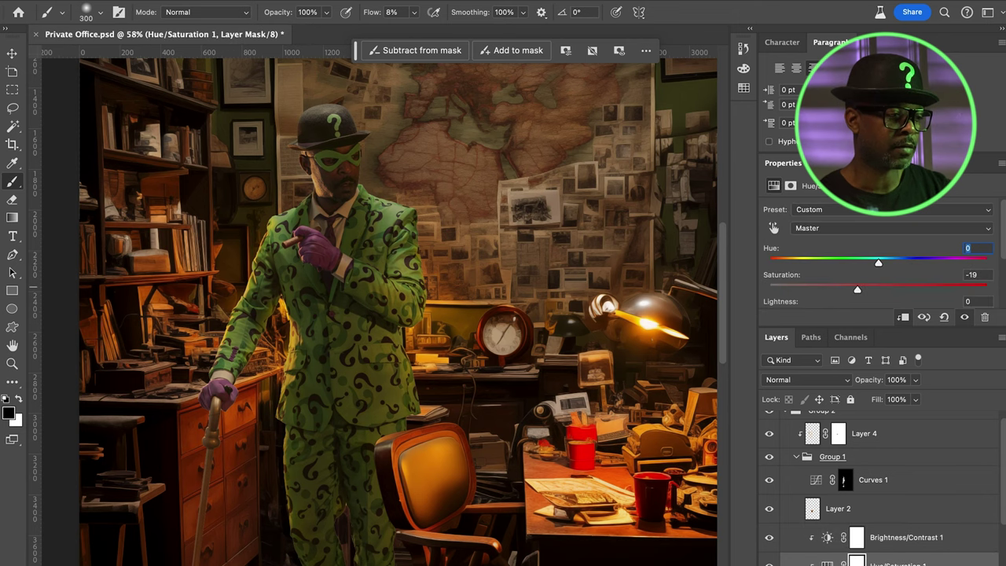
# Add a clipped Curves adjustment above Hue/Saturation 1 and pull two shadow points of the RGB curve slightly down
pyautogui.click(904, 562)
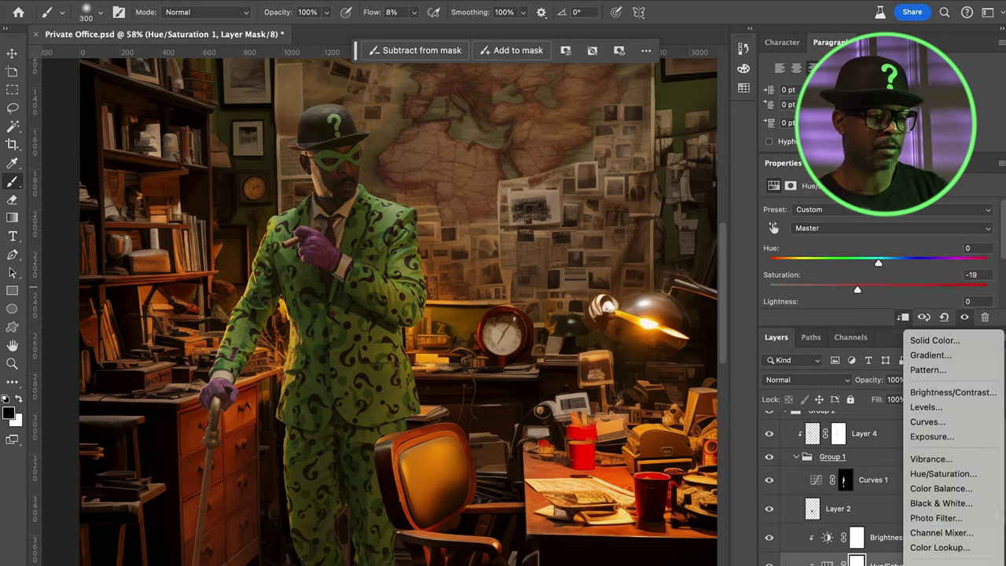
pyautogui.click(928, 422)
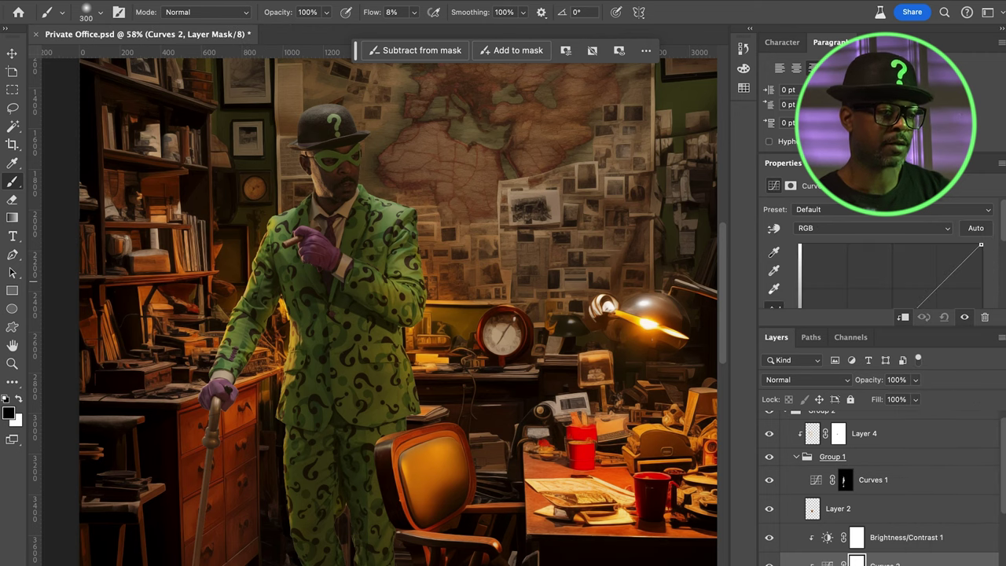
pyautogui.moveTo(820, 274)
pyautogui.mouseDown()
pyautogui.moveTo(815, 284)
pyautogui.moveTo(843, 264)
pyautogui.moveTo(834, 267)
pyautogui.mouseUp()
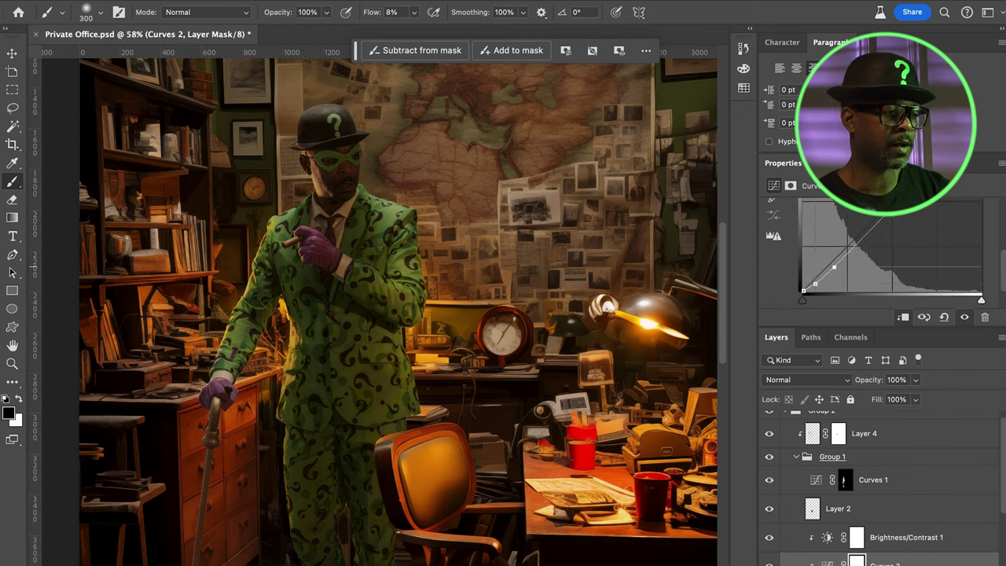
# Add a Levels adjustment directly above the Background layer with input black 17 and midtones 1.49
pyautogui.scroll(2, 489, 403)
pyautogui.scroll(2, 489, 403)
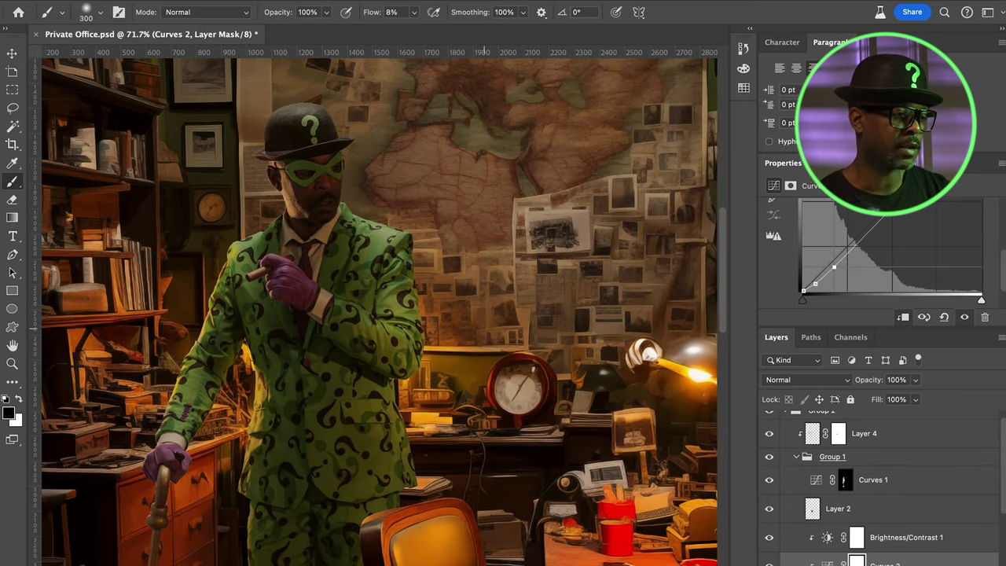
pyautogui.scroll(2, 440, 222)
pyautogui.scroll(-3, 440, 223)
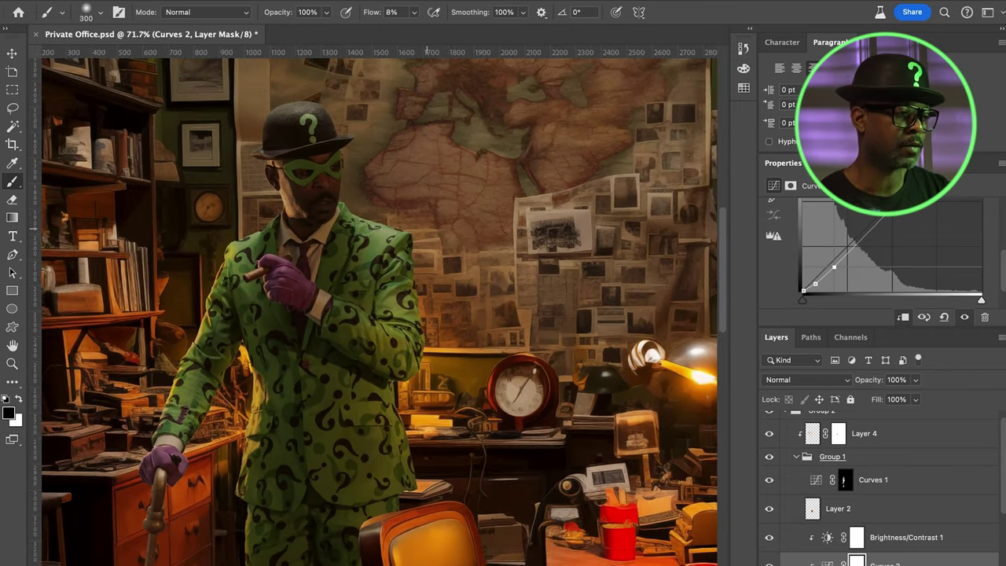
pyautogui.scroll(-4, 879, 487)
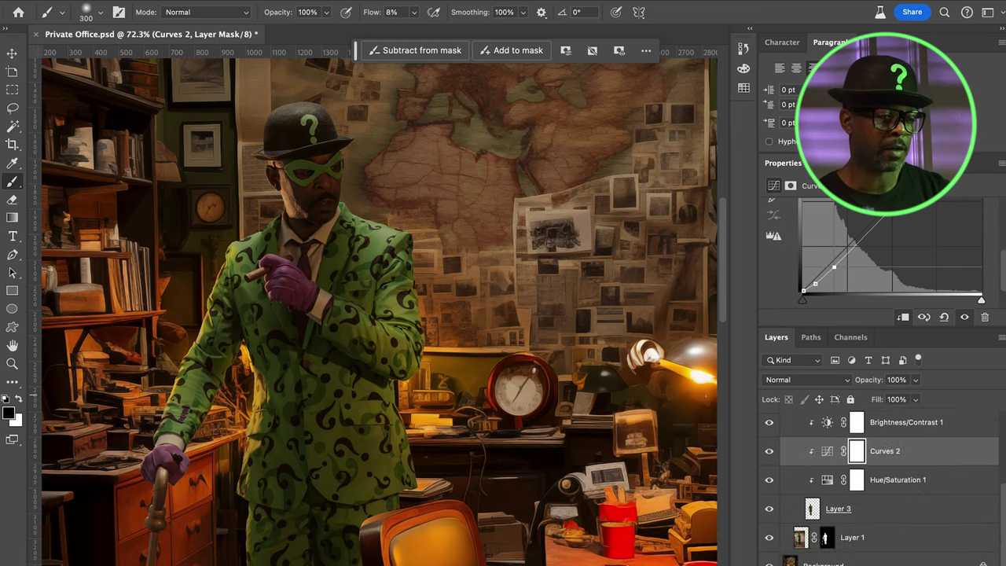
pyautogui.click(856, 561)
pyautogui.click(904, 564)
pyautogui.click(927, 421)
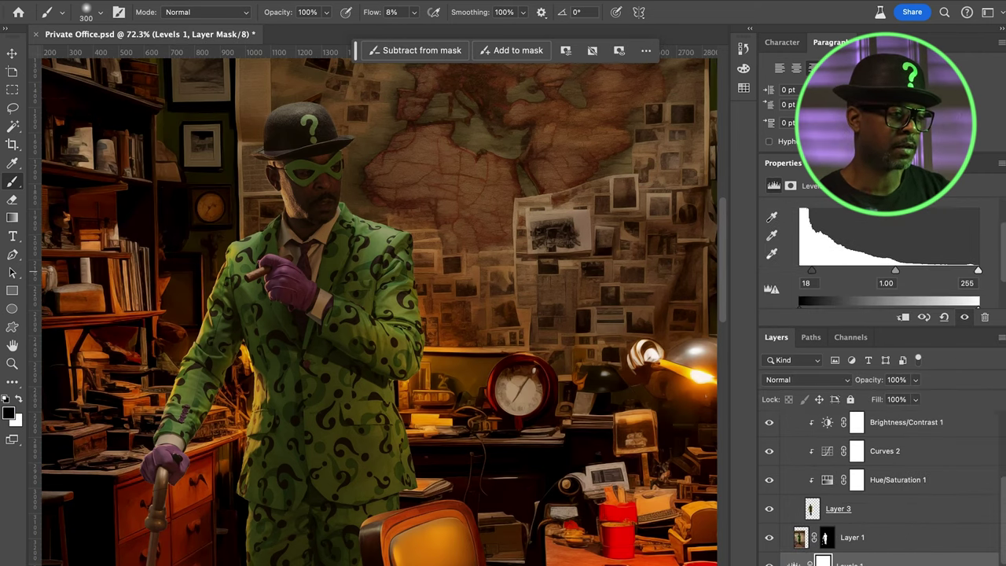
pyautogui.moveTo(812, 270); pyautogui.dragTo(811, 270)
pyautogui.moveTo(895, 270); pyautogui.dragTo(887, 272)
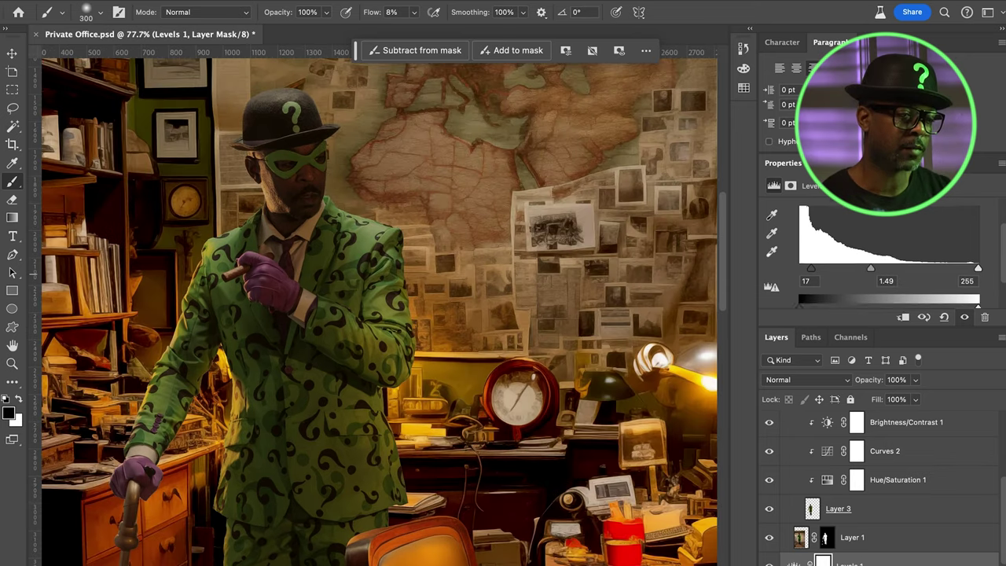
# Try Output Levels of 20 and 233 on Levels 1, and undo back to input black 16 and midtones 1.22
pyautogui.scroll(-2, 888, 259)
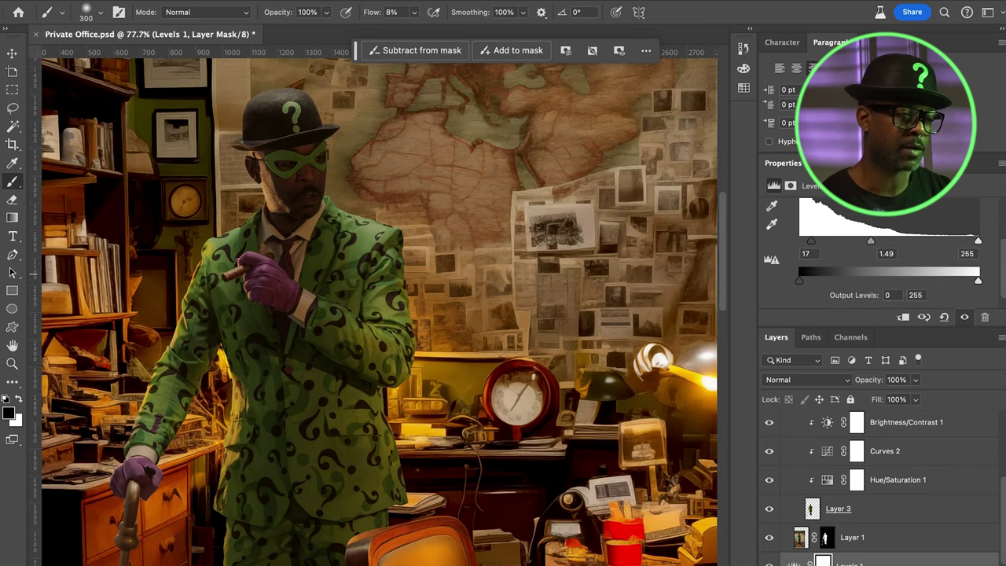
pyautogui.moveTo(978, 280); pyautogui.dragTo(963, 280)
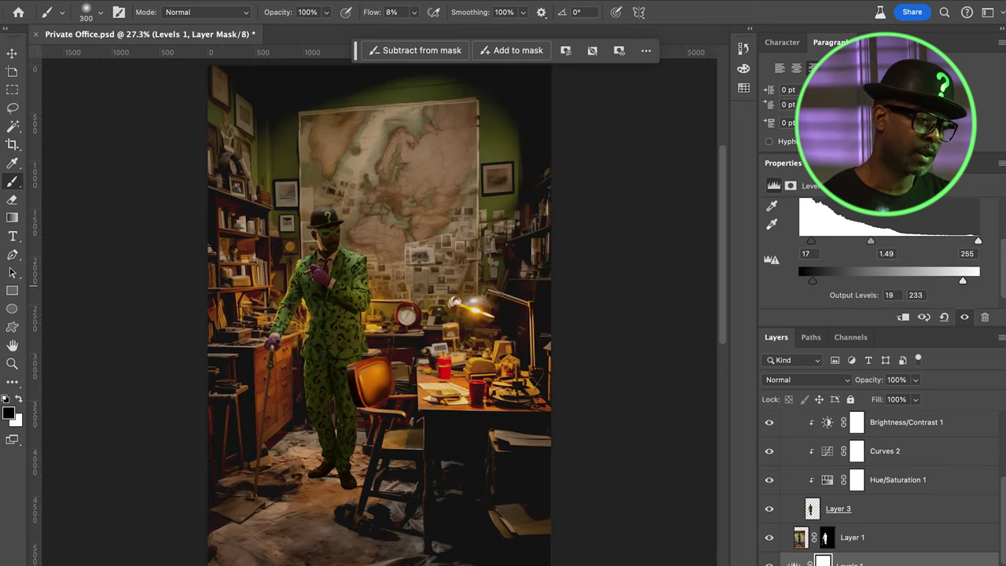
pyautogui.moveTo(811, 280); pyautogui.dragTo(813, 280)
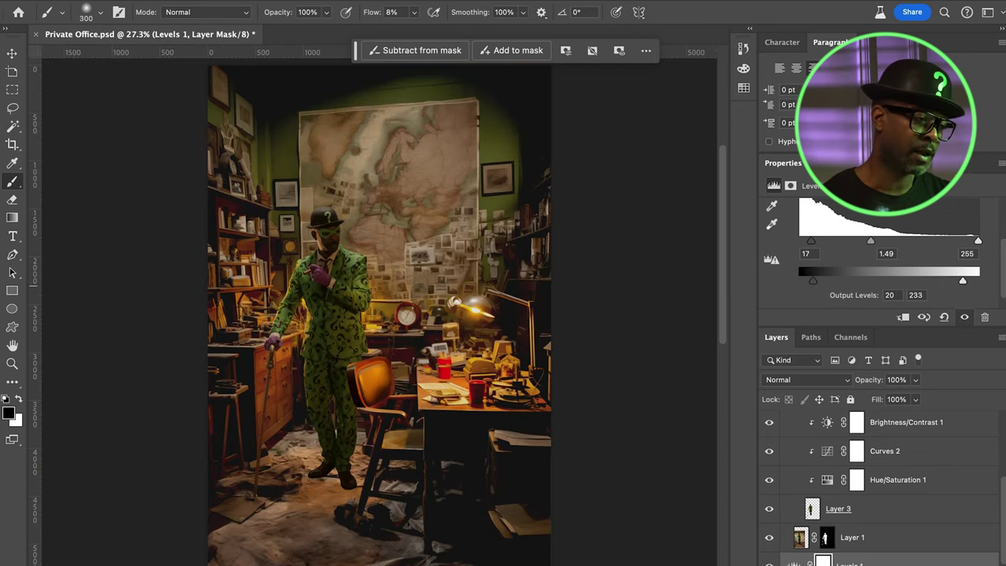
pyautogui.press('super+z')
pyautogui.press('super+z')
pyautogui.scroll(5, 339, 281)
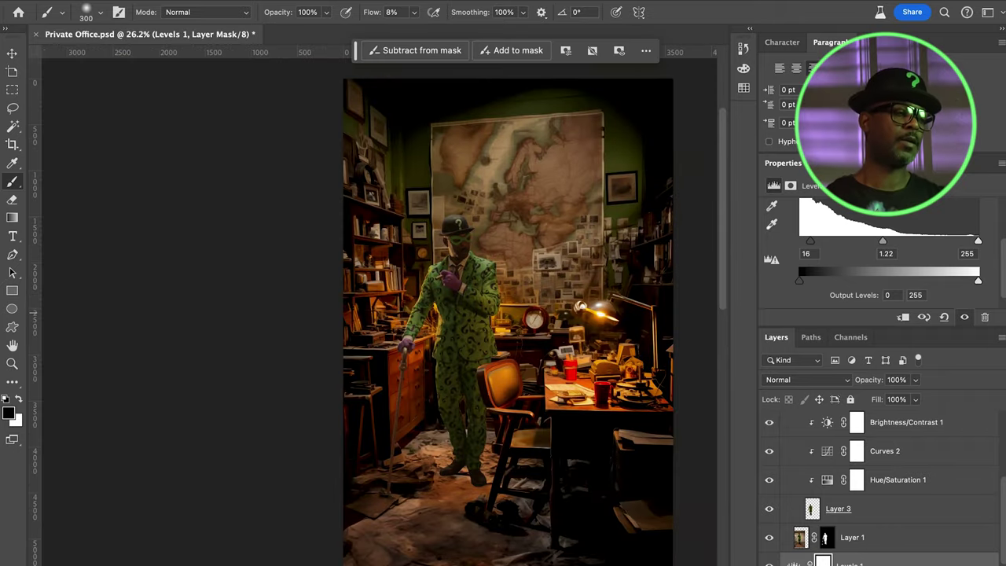
pyautogui.press('super+plus')
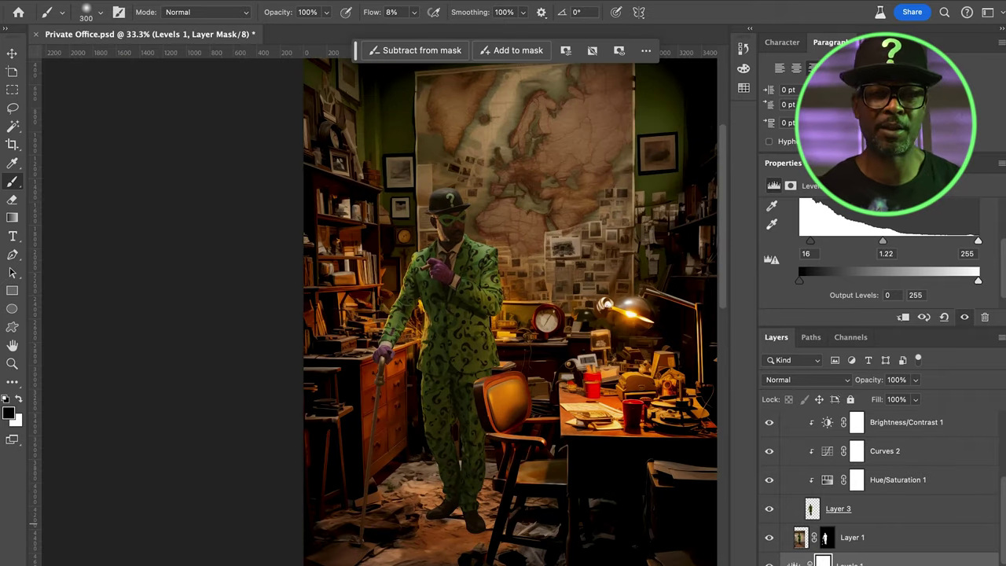
pyautogui.press('v')
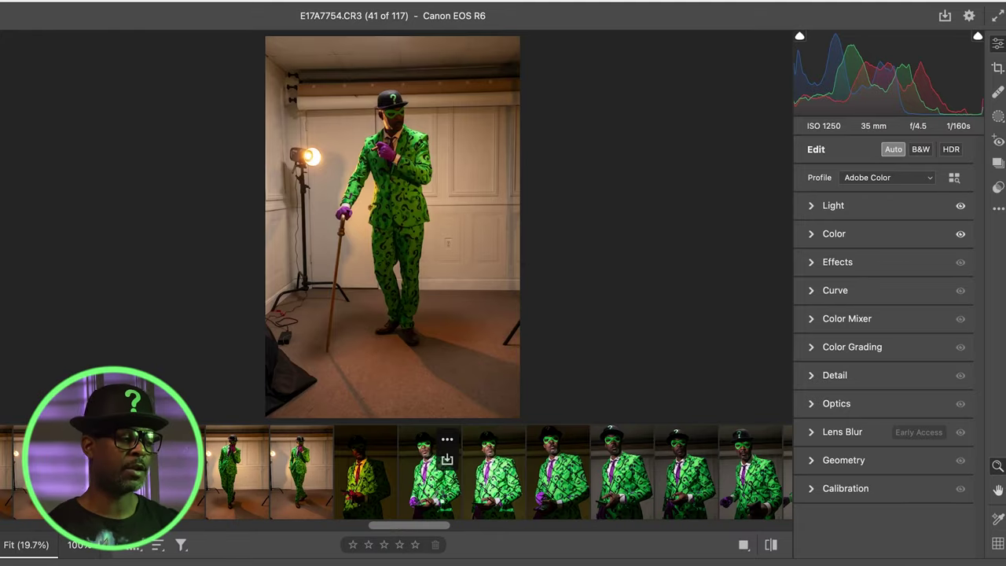
# Review the half-length portraits with chain-link shadows on a plain wall, from E17A7775.CR3 to E17A7781.CR3
pyautogui.click(440, 494)
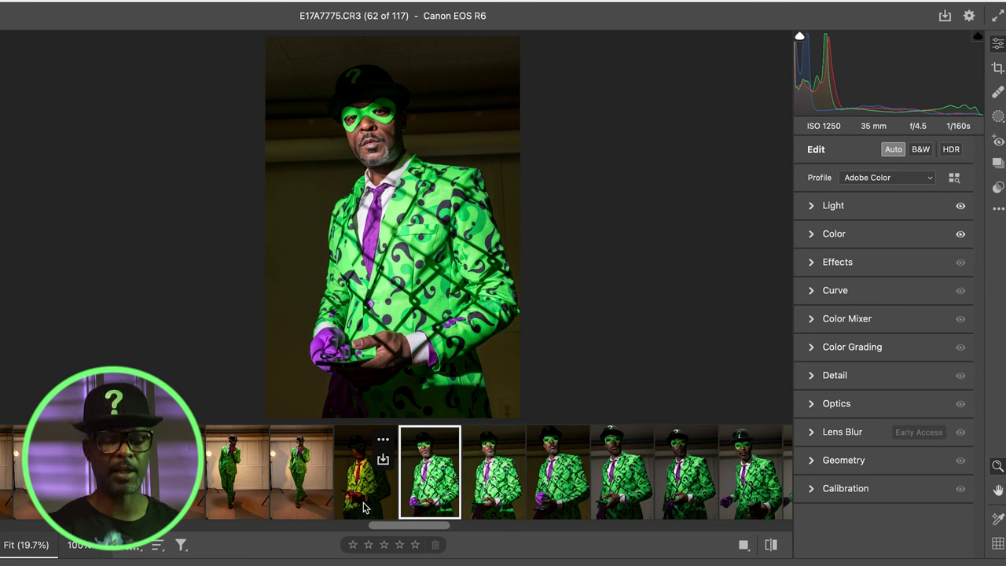
pyautogui.click(354, 503)
pyautogui.click(492, 495)
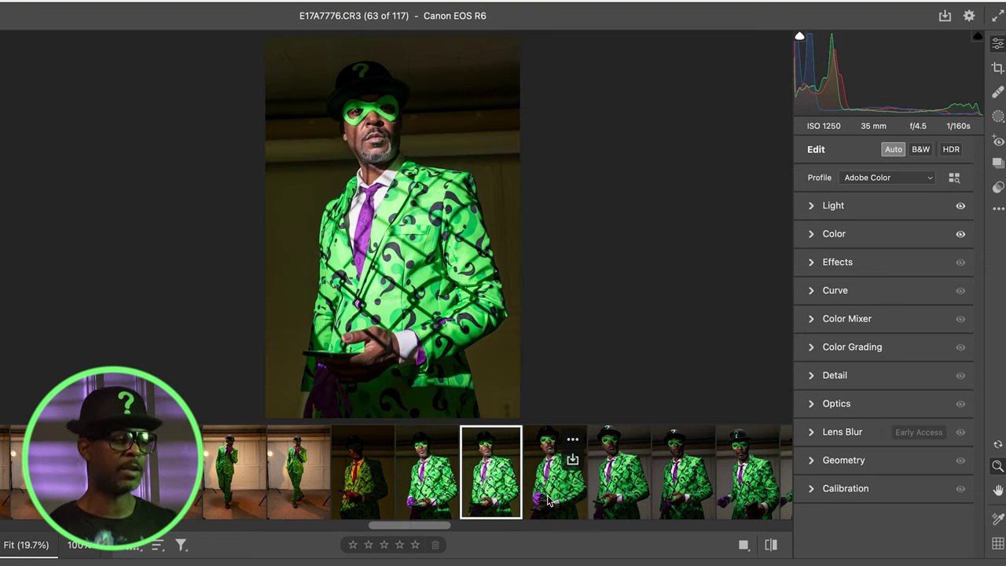
pyautogui.click(563, 497)
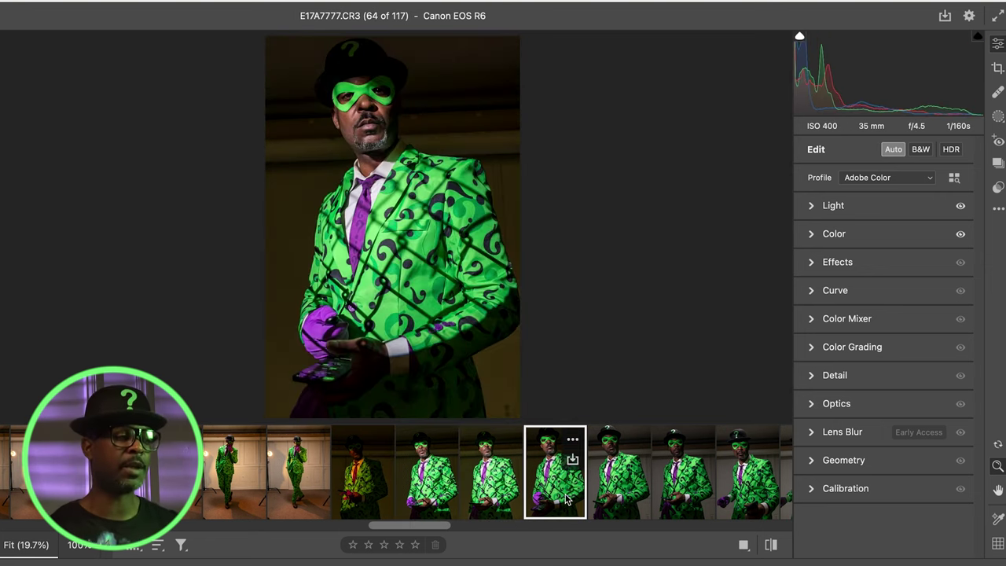
pyautogui.click(622, 501)
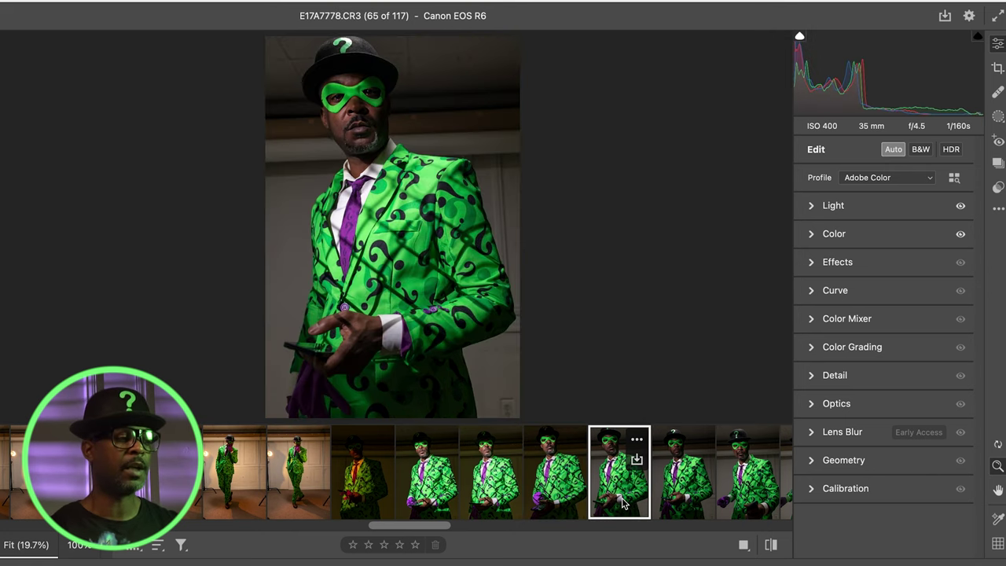
pyautogui.hscroll(3, 613, 495)
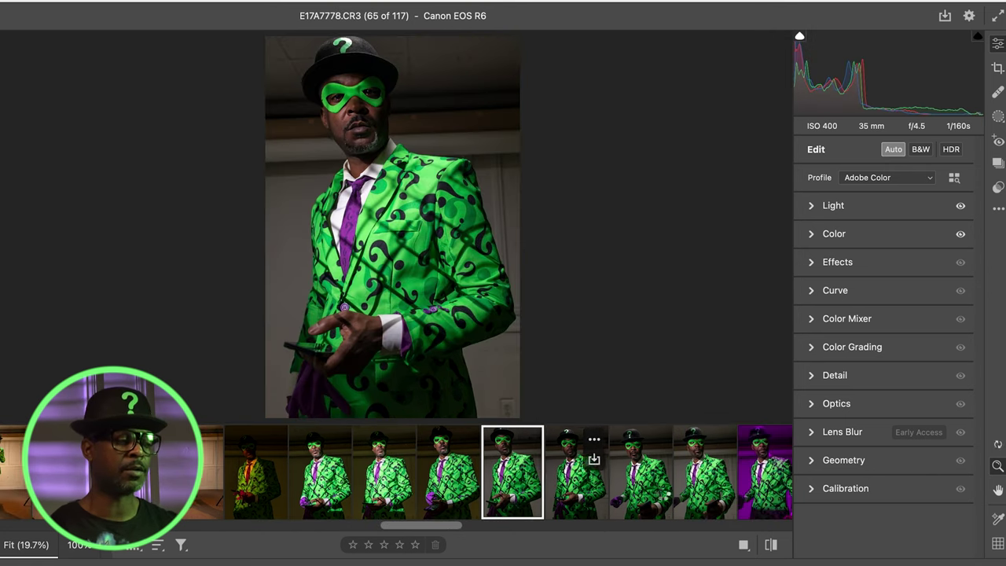
pyautogui.click(703, 495)
pyautogui.hscroll(3, 694, 503)
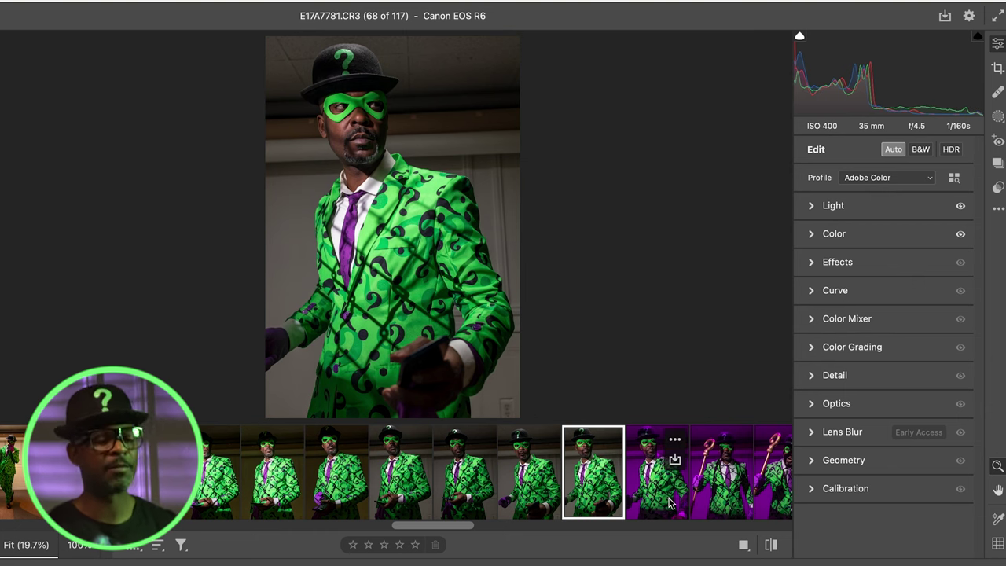
# Examine the first purple-background portraits from E17A7782.CR3 onward, comparing E17A7790.CR3 and E17A7791.CR3
pyautogui.click(669, 503)
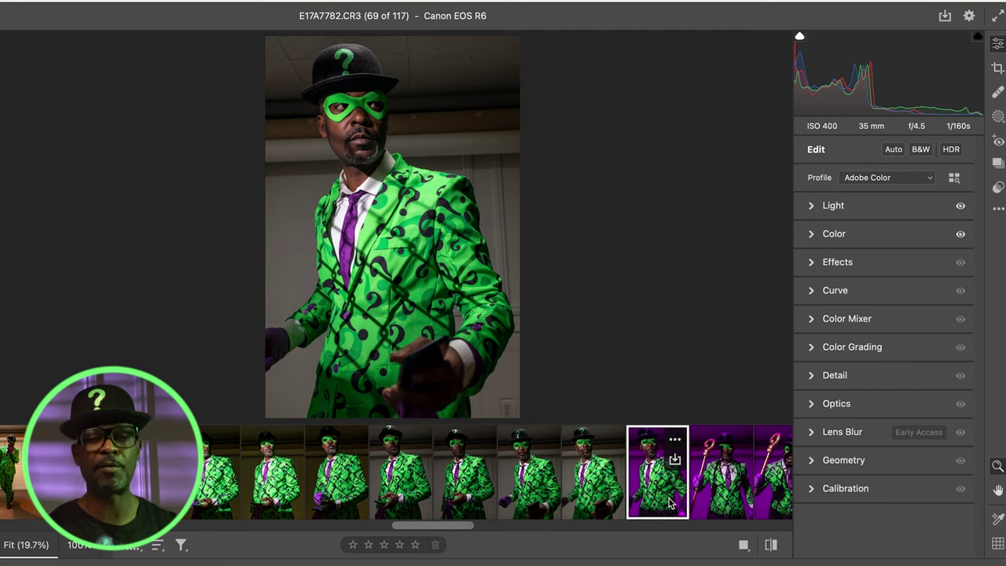
pyautogui.hscroll(3, 652, 500)
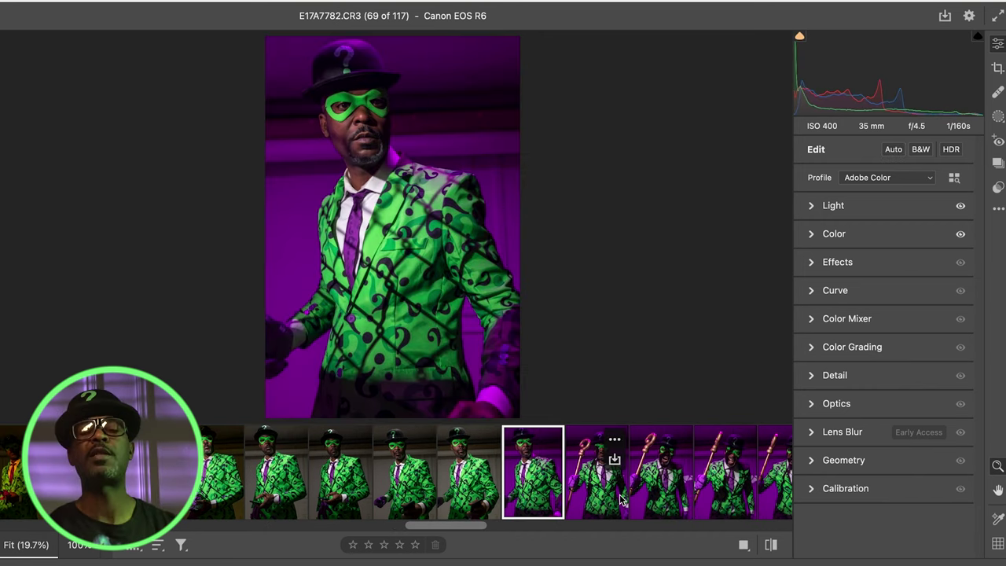
pyautogui.click(613, 498)
pyautogui.hscroll(5, 613, 497)
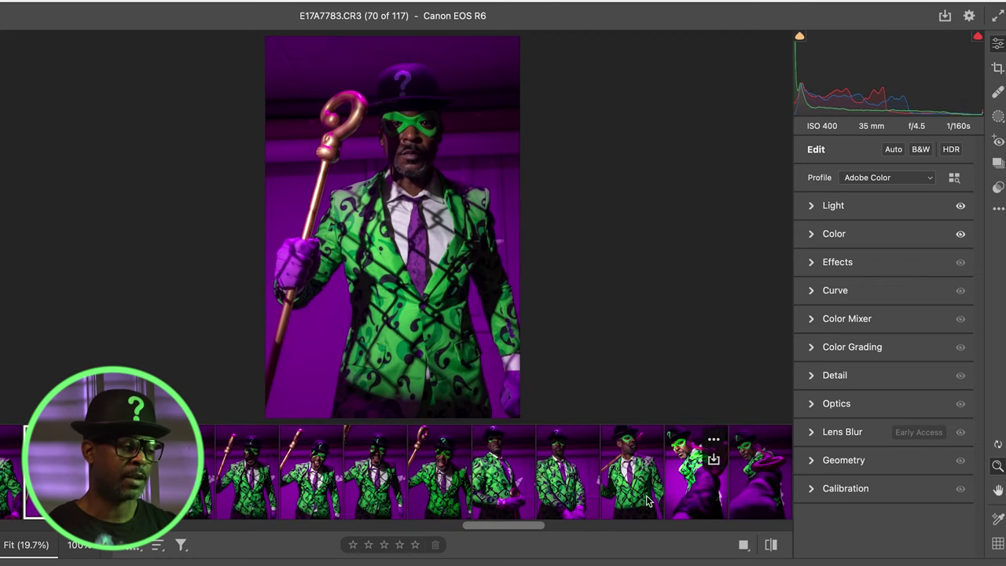
pyautogui.click(567, 500)
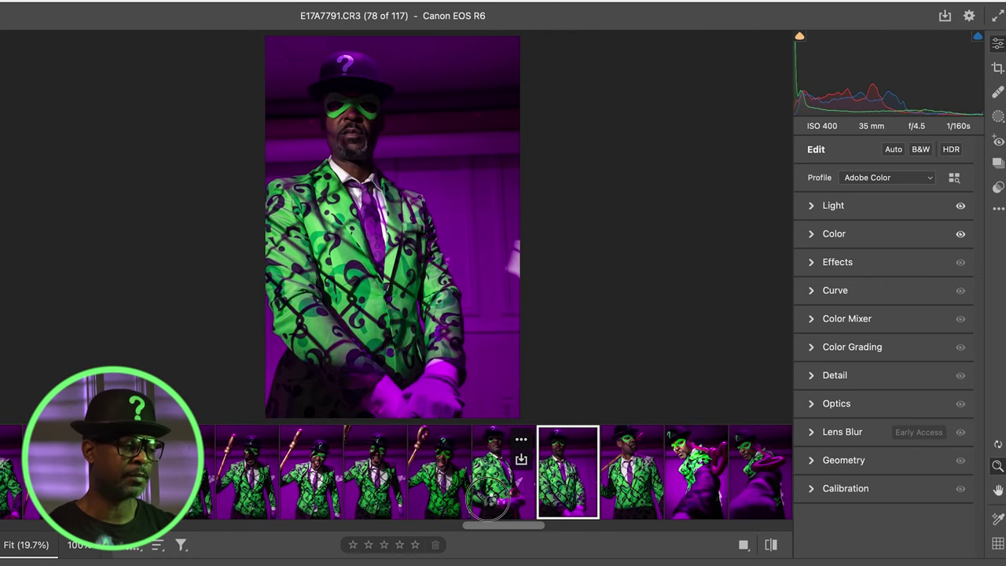
pyautogui.click(488, 503)
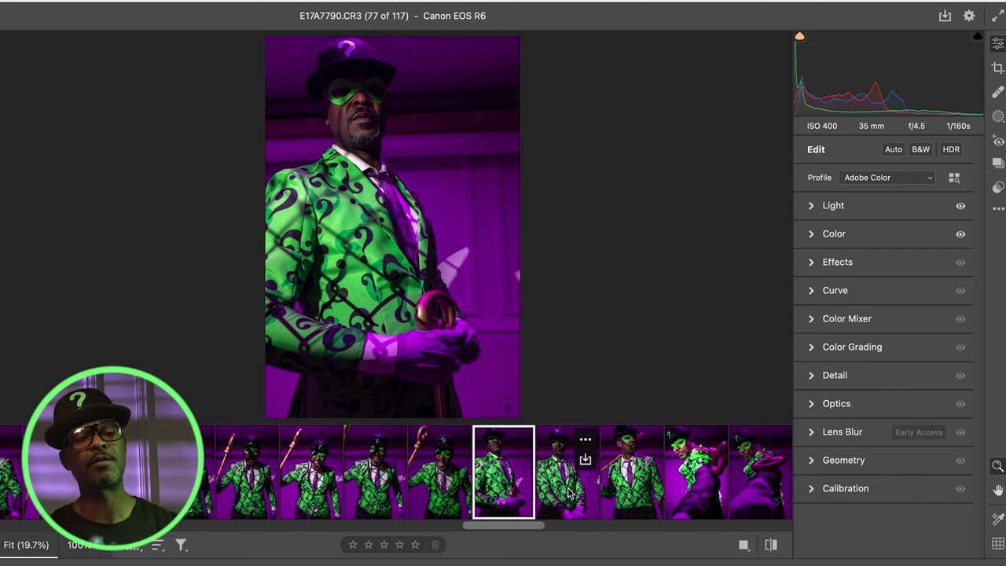
pyautogui.click(570, 493)
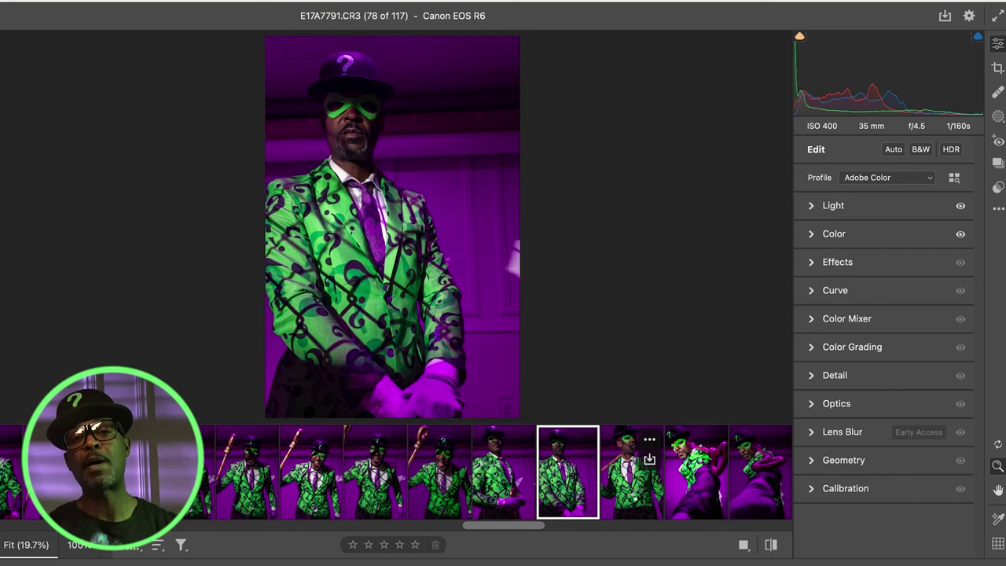
pyautogui.click(637, 493)
# Look through the purple-lit shots of the man reaching toward the camera, from E17A7793.CR3 to E17A7801.CR3
pyautogui.click(690, 491)
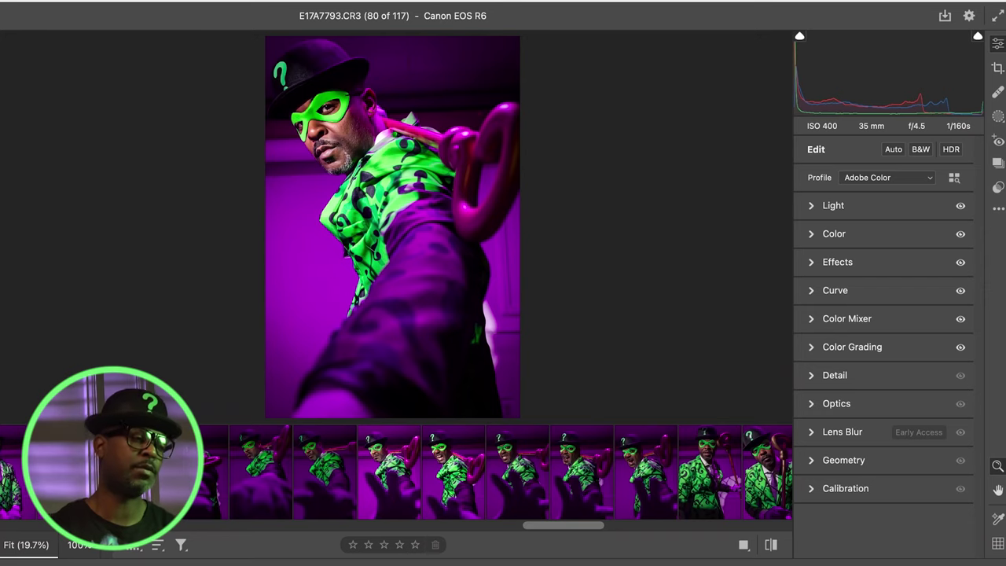
pyautogui.click(262, 475)
pyautogui.click(328, 491)
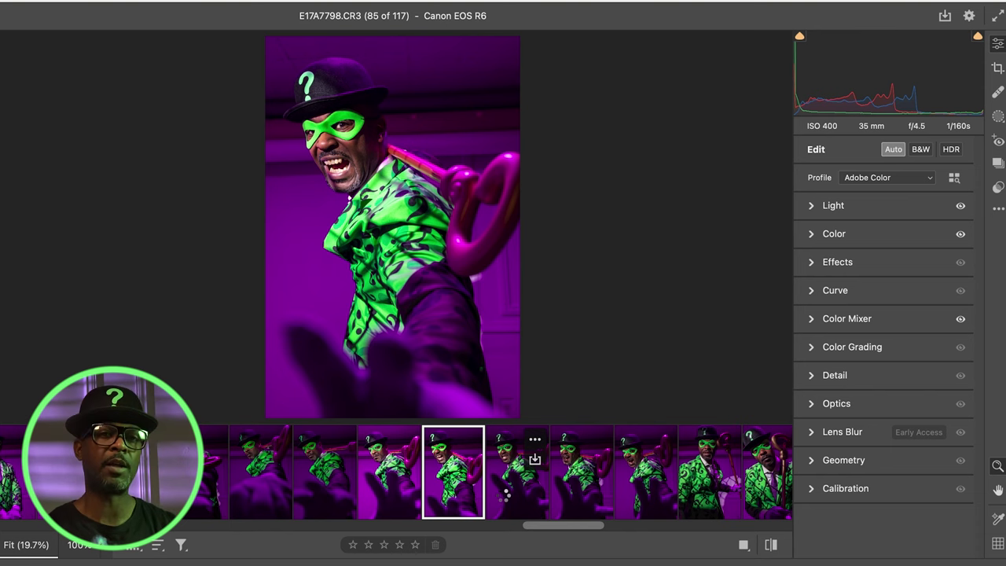
pyautogui.click(504, 498)
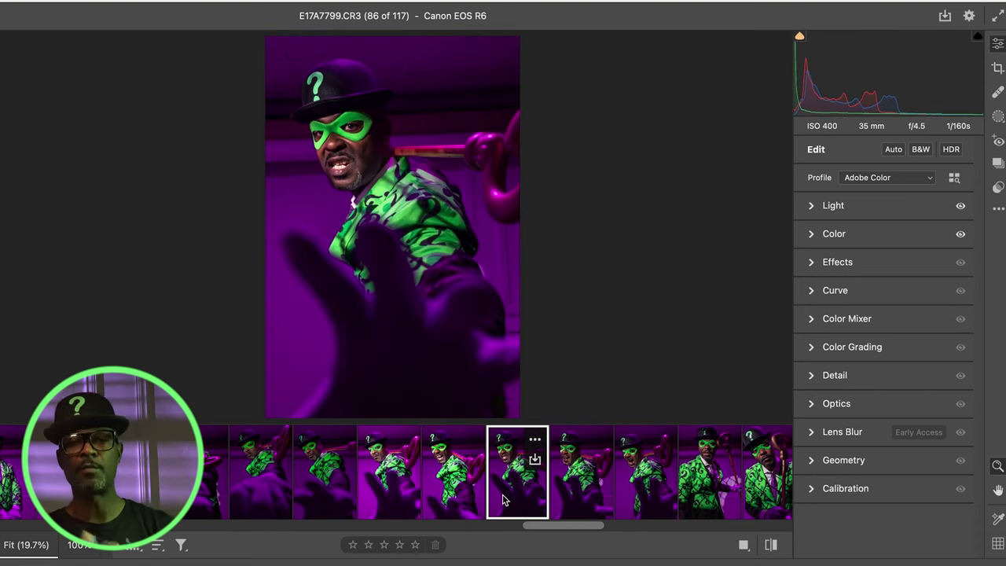
pyautogui.click(570, 501)
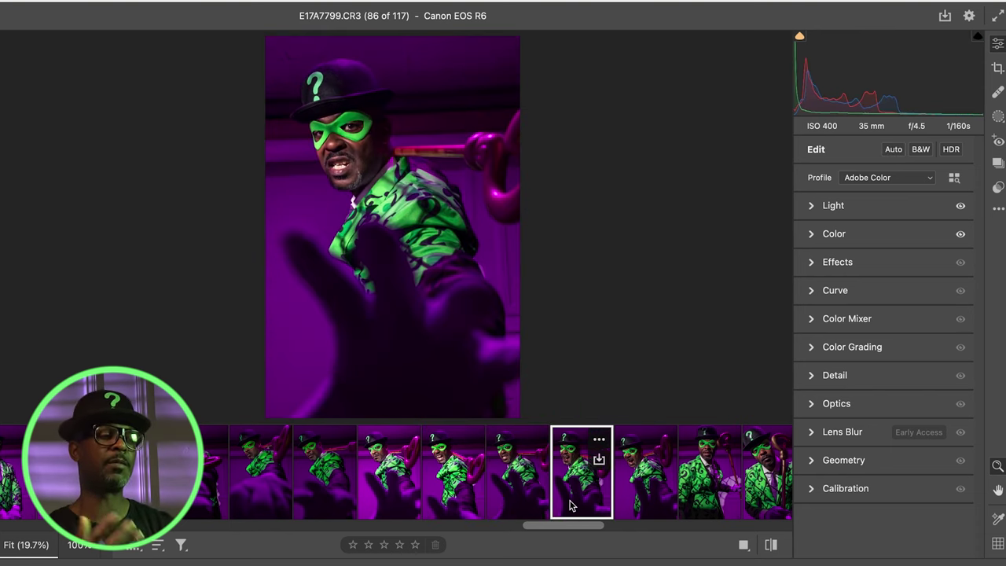
pyautogui.click(643, 508)
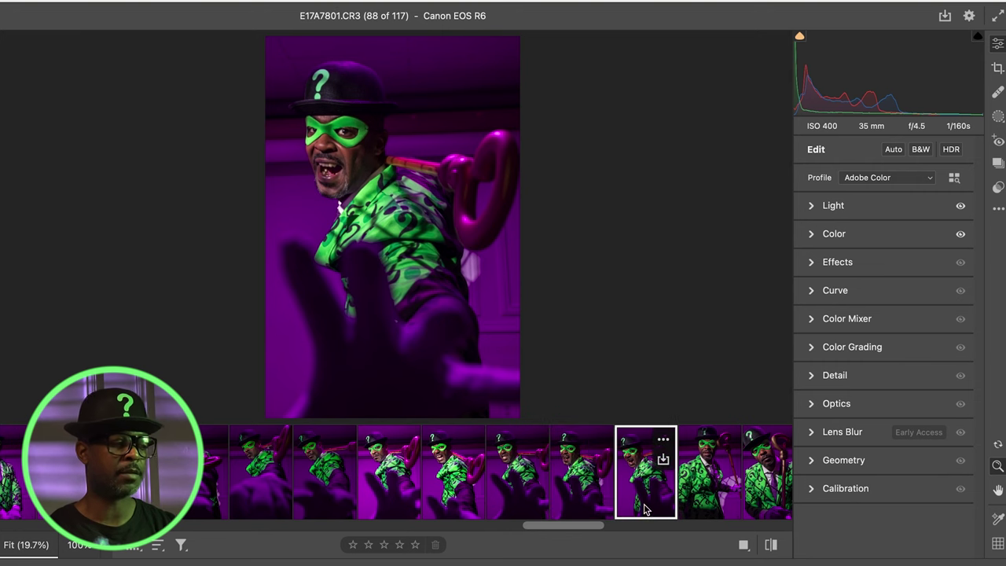
# Examine the purple-background shots with the cane held across the chest, including E17A7809.CR3 to E17A7813.CR3
pyautogui.click(710, 506)
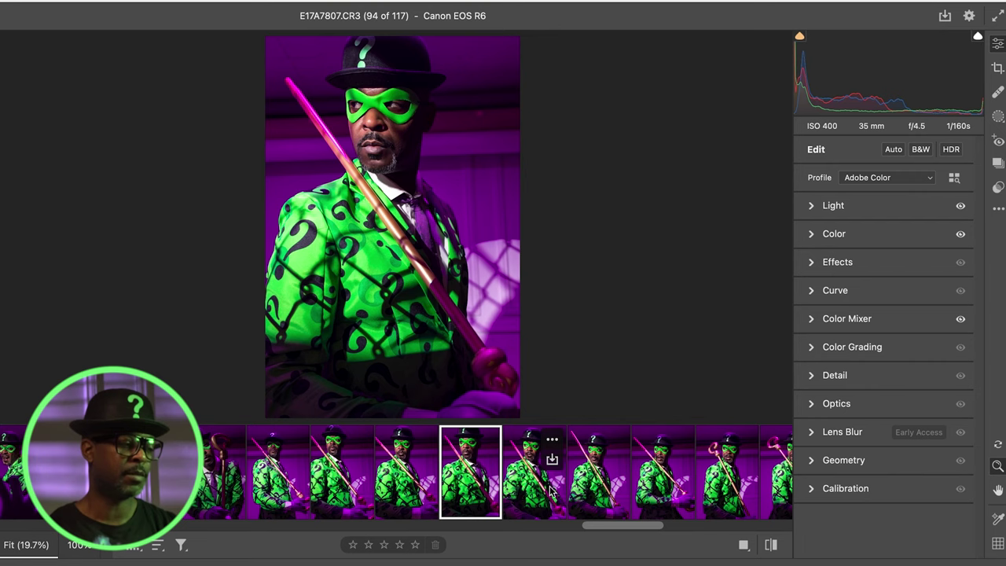
pyautogui.click(550, 491)
pyautogui.click(594, 497)
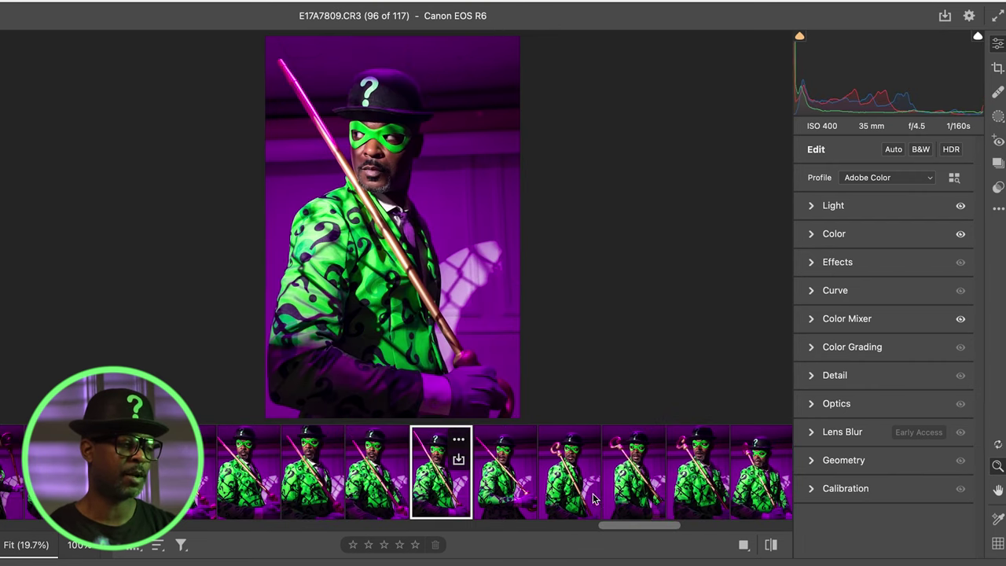
pyautogui.click(521, 500)
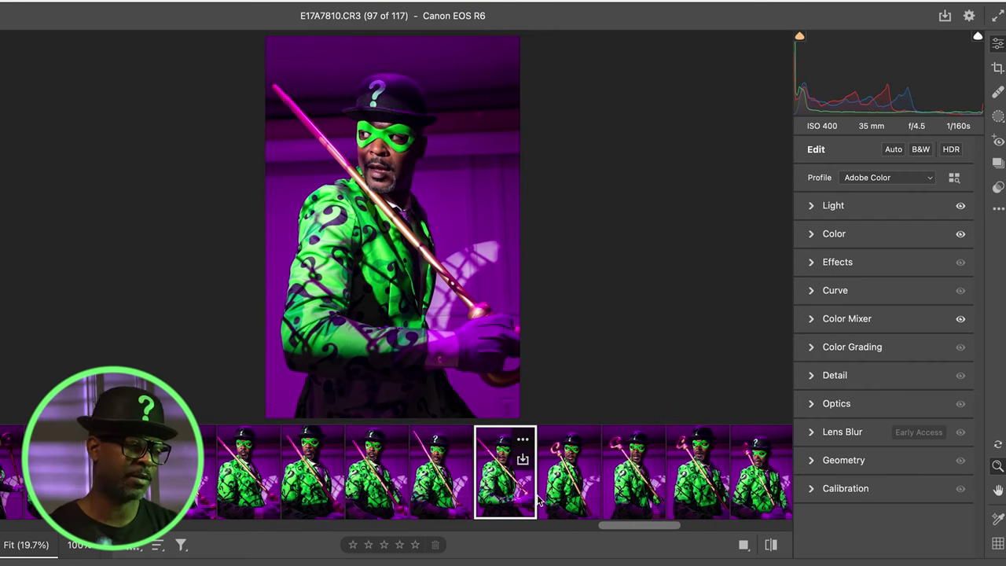
pyautogui.click(563, 504)
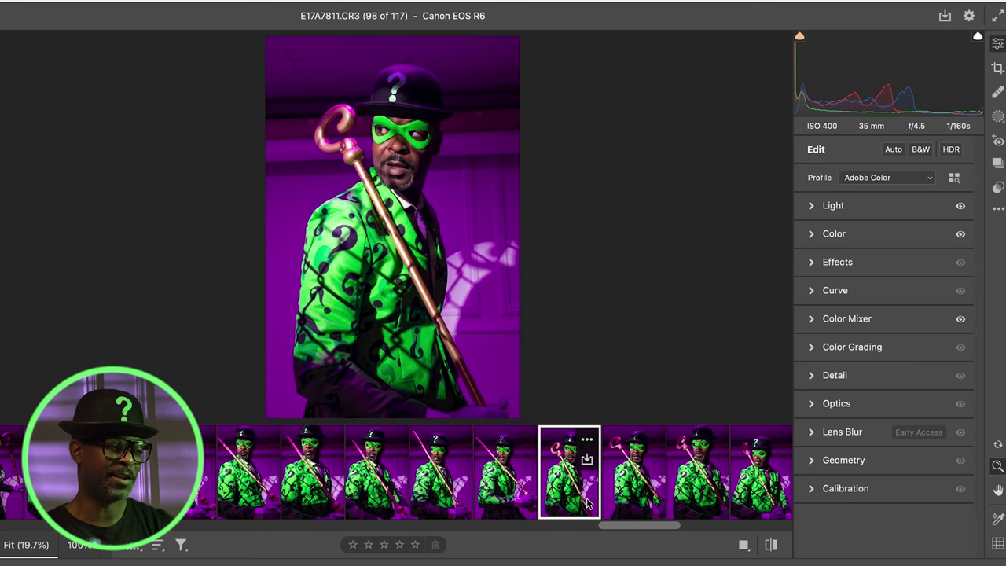
pyautogui.click(629, 507)
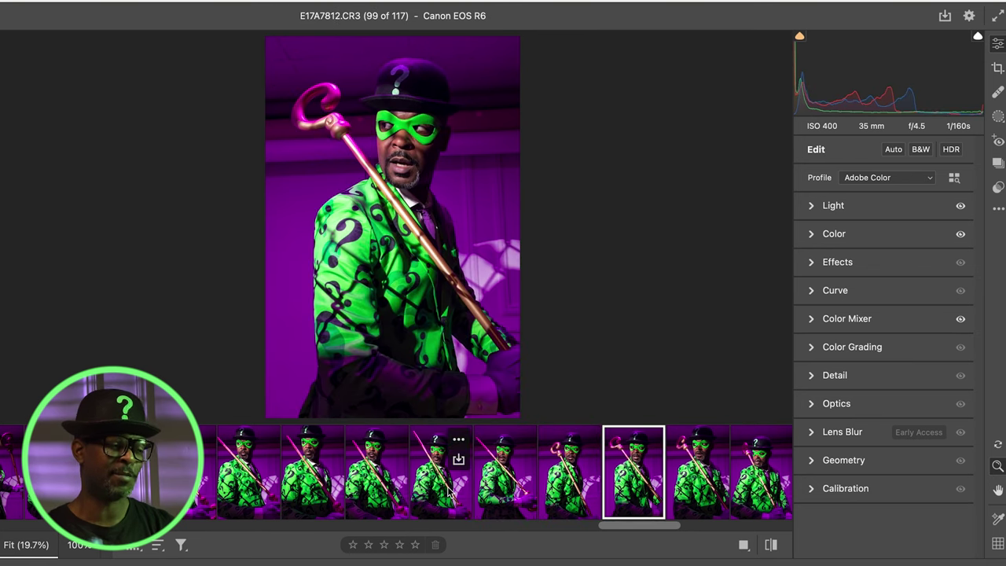
pyautogui.click(469, 496)
pyautogui.hscroll(3, 521, 487)
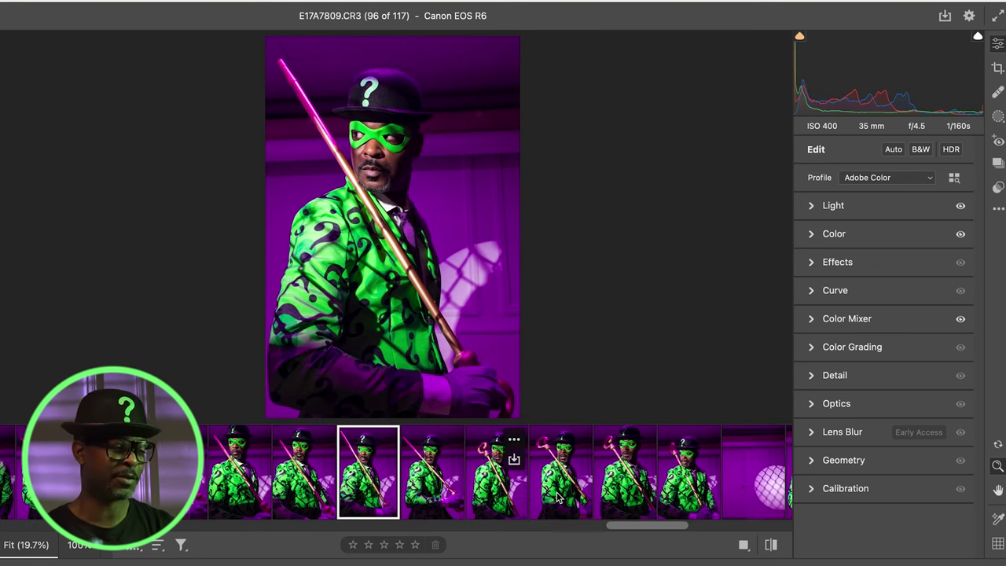
pyautogui.click(601, 495)
pyautogui.hscroll(5, 600, 499)
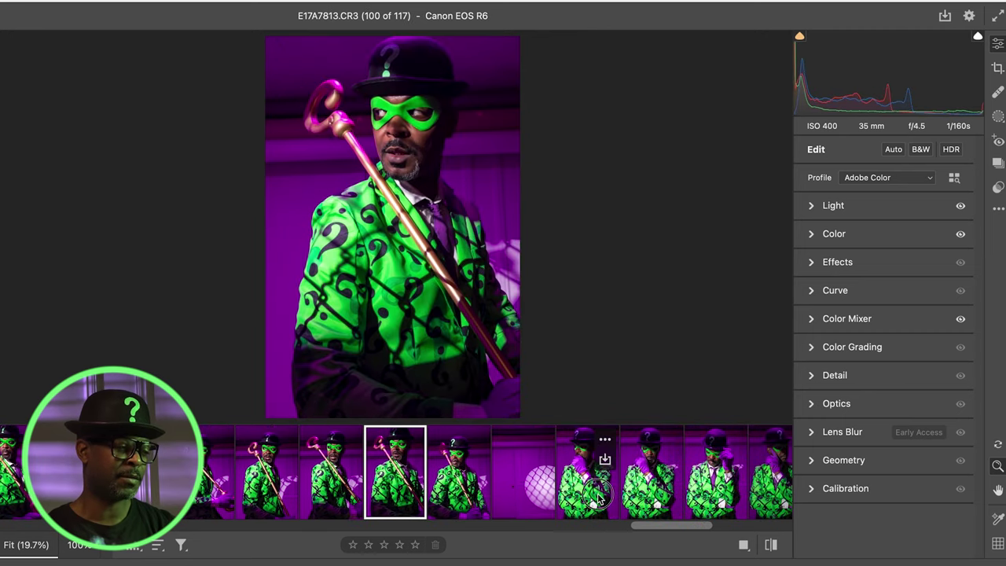
# Review the hand-to-face poses E17A7816.CR3, E17A7819.CR3 and E17A7821.CR3 for their lighting and shadow pattern
pyautogui.click(597, 484)
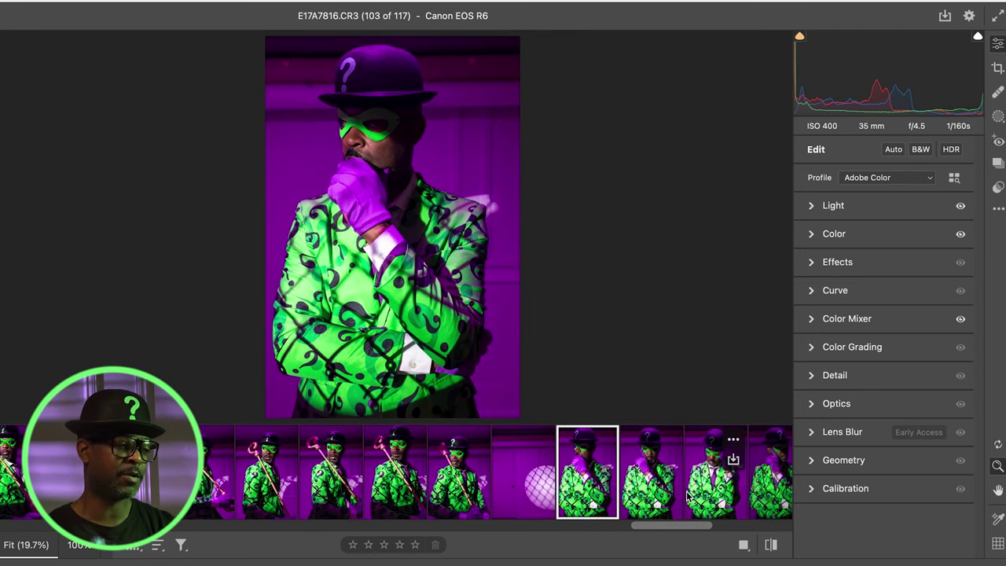
pyautogui.hscroll(10, 686, 495)
pyautogui.hscroll(5, 594, 495)
pyautogui.click(339, 487)
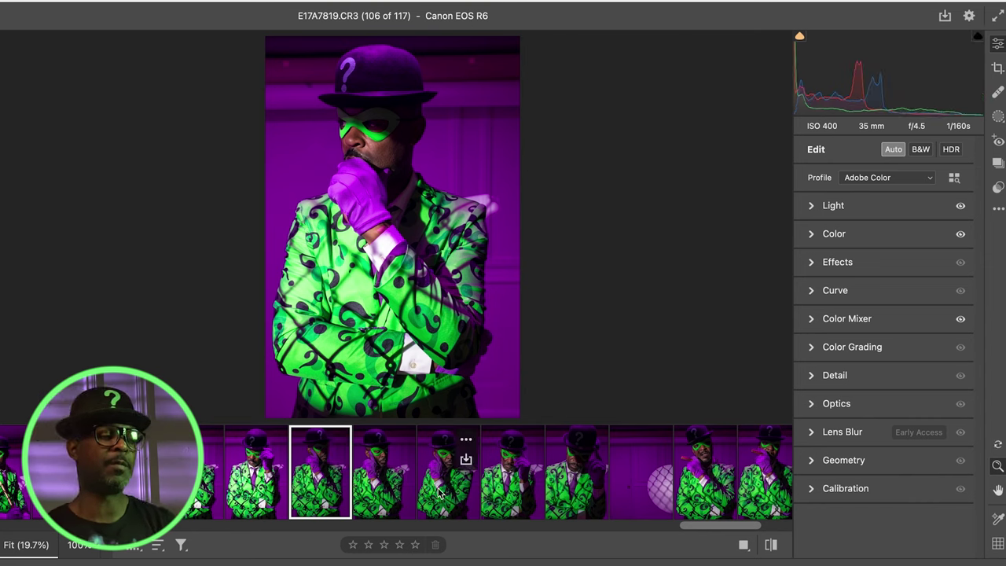
pyautogui.click(451, 498)
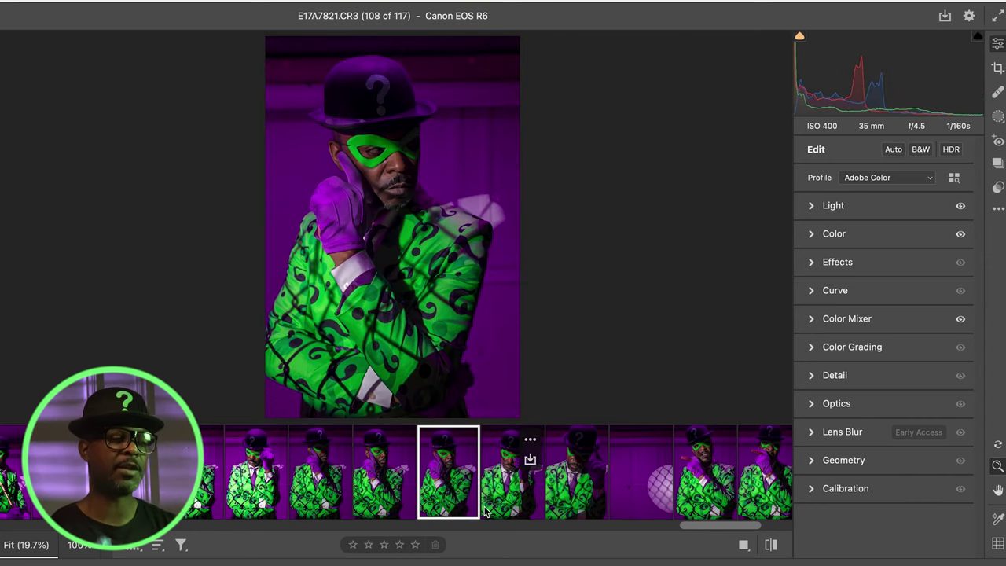
pyautogui.hscroll(2, 479, 507)
pyautogui.hscroll(5, 485, 510)
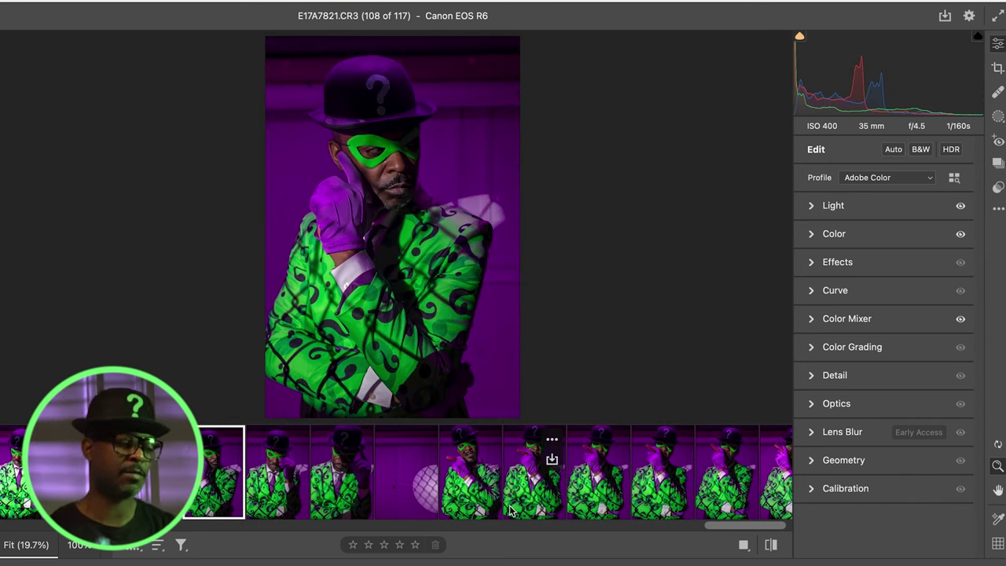
# View the cigar poses from E17A7826.CR3 onward and compare the final two frames, E17A7829.CR3 and E17A7830.CR3
pyautogui.click(534, 479)
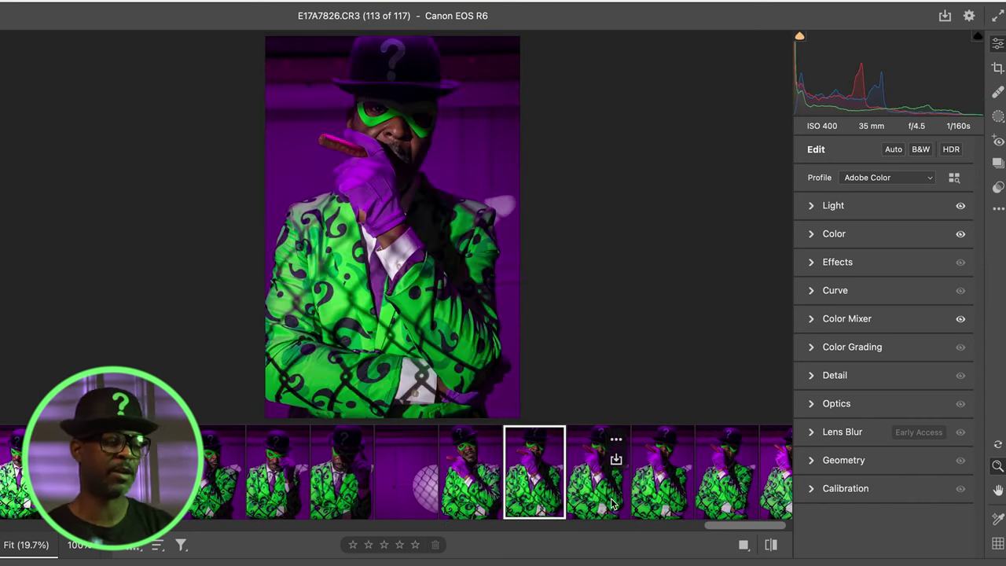
pyautogui.click(715, 507)
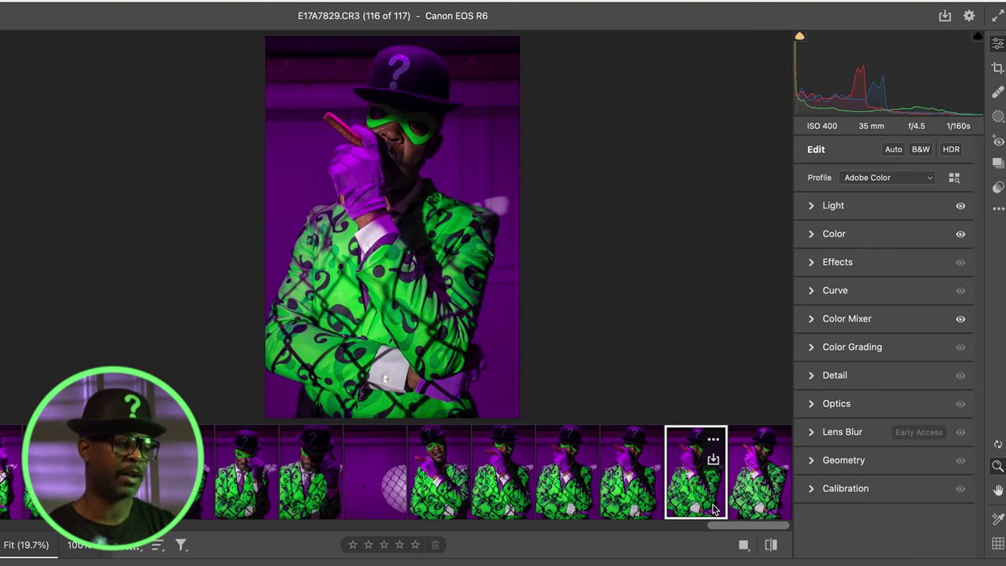
pyautogui.click(761, 510)
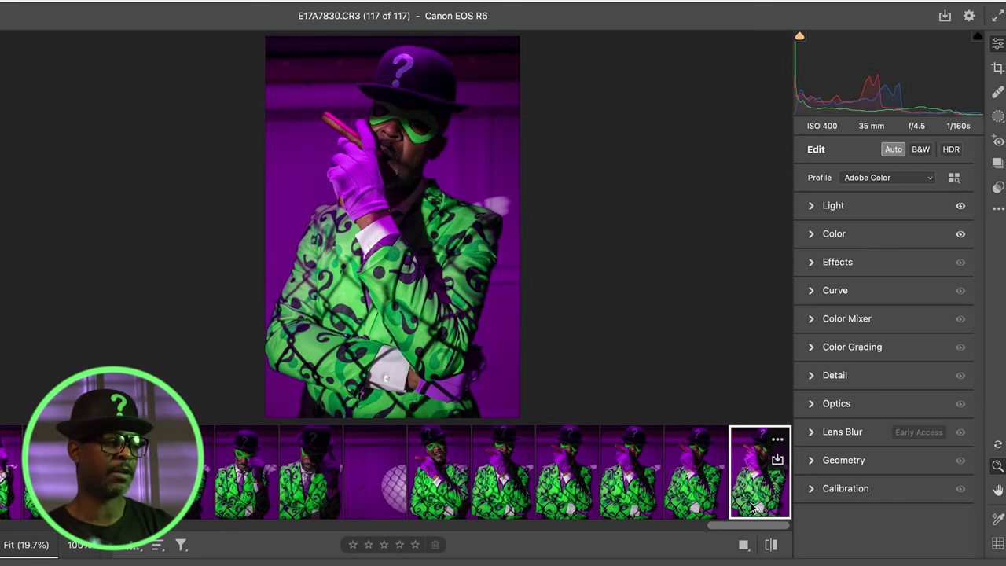
pyautogui.press('Left')
pyautogui.press('Right')
pyautogui.press('Left')
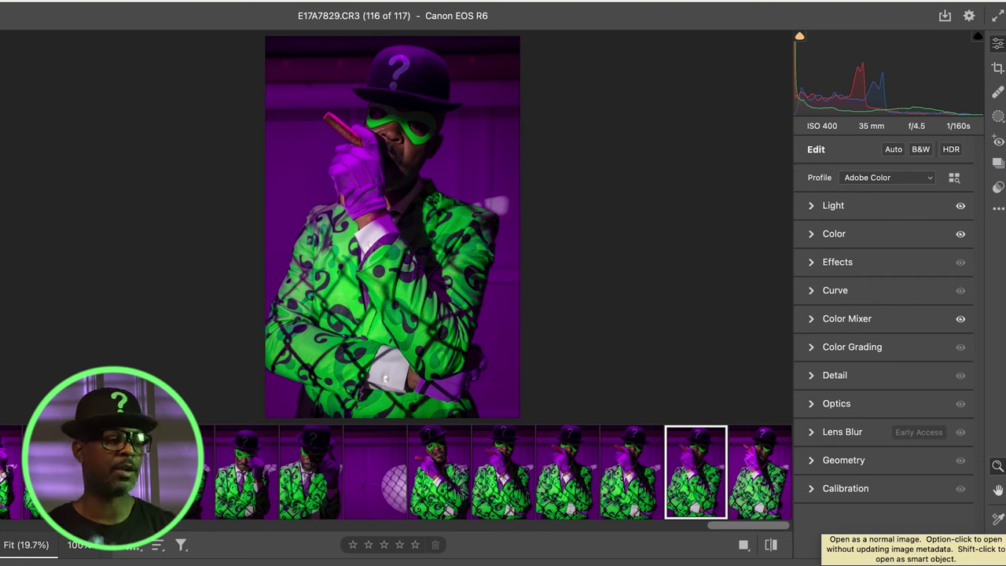
# Switch to Google Chrome and show the generated background images in the Midjourney My Images gallery
pyautogui.moveTo(631, 561)
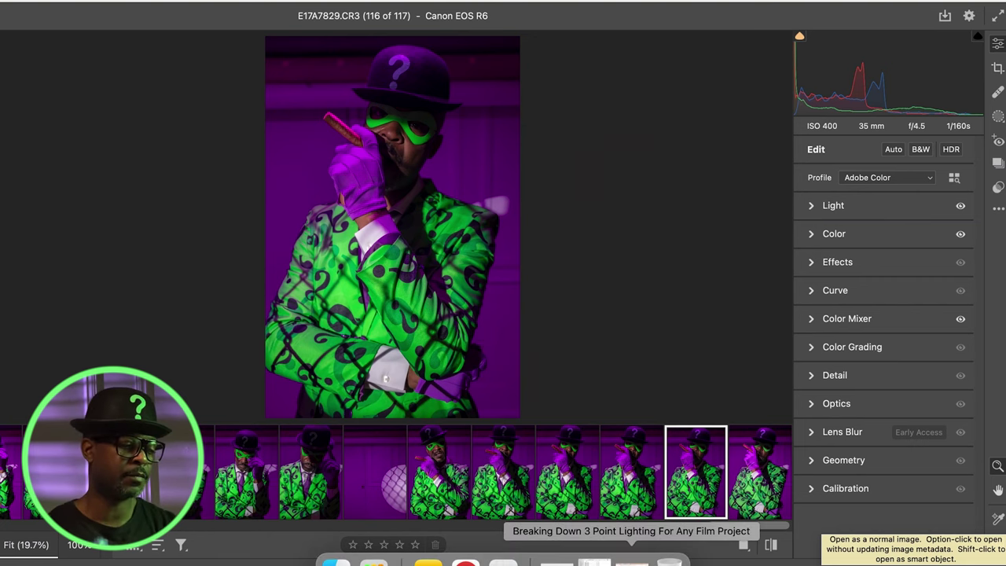
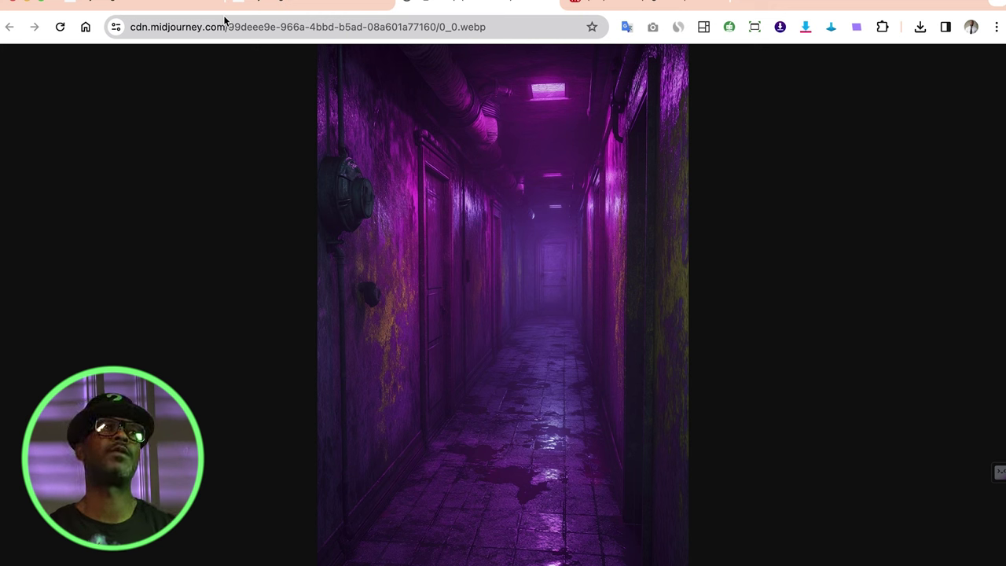
pyautogui.click(81, 1)
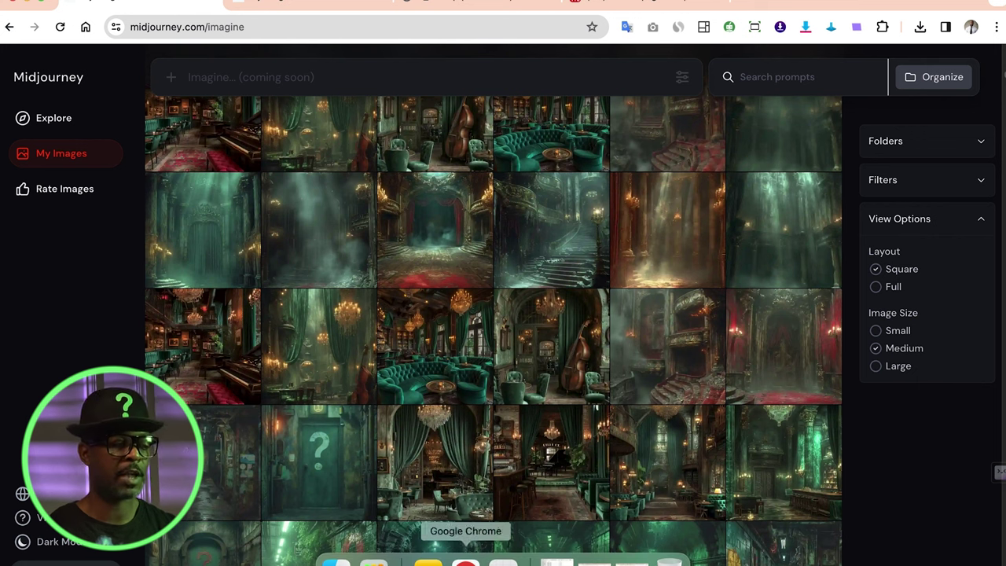
# Switch to Photoshop and bring the cigar portrait E17A7829.CR3 into the 0_0 (17).webp corridor document
pyautogui.hotkey('ctrl', 'Up')
pyautogui.click(82, 259)
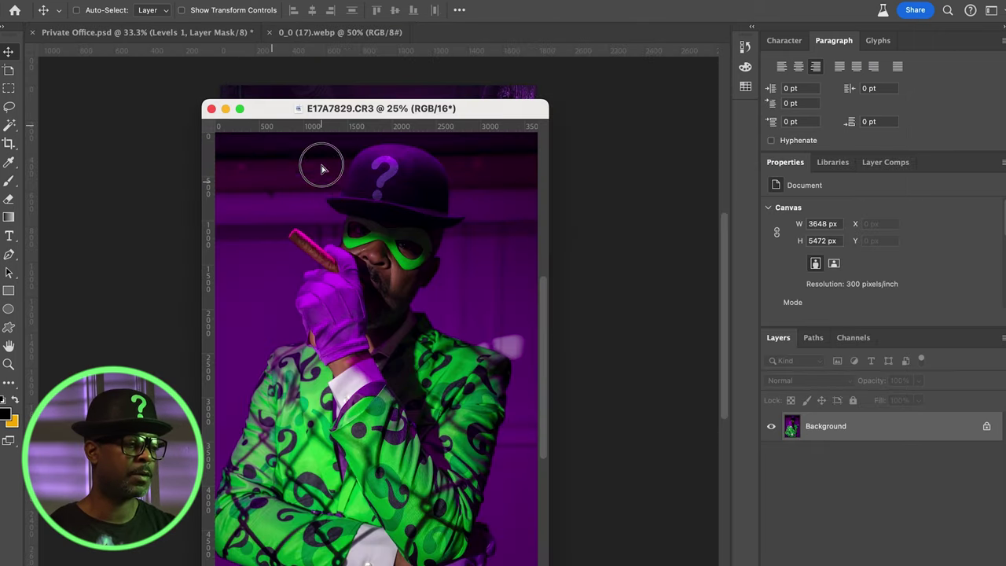
pyautogui.moveTo(321, 165); pyautogui.dragTo(342, 84)
# Scale the portrait down to about 1896 px wide, select the man and mask out his original background
pyautogui.moveTo(272, 14); pyautogui.dragTo(287, 15)
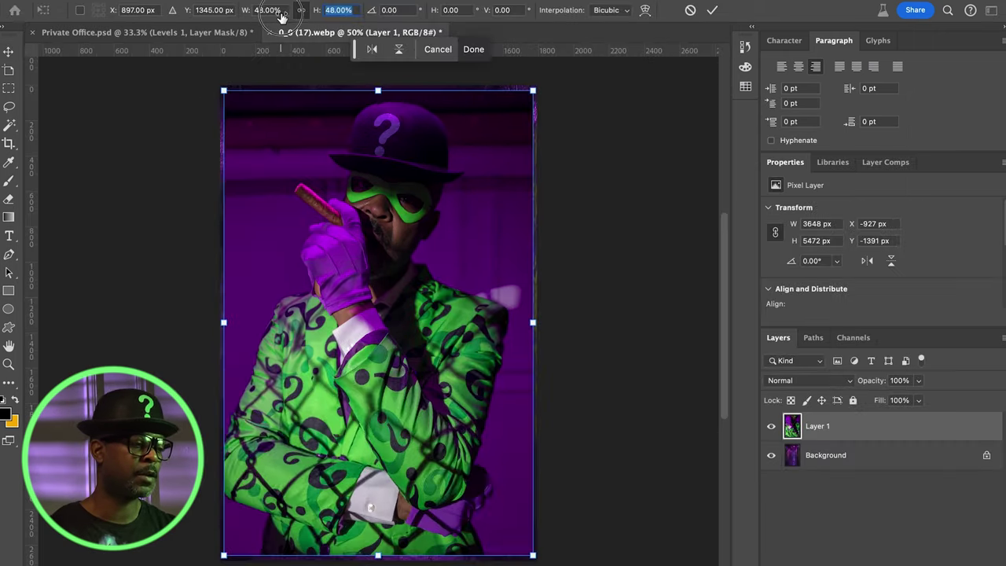
pyautogui.press('Return')
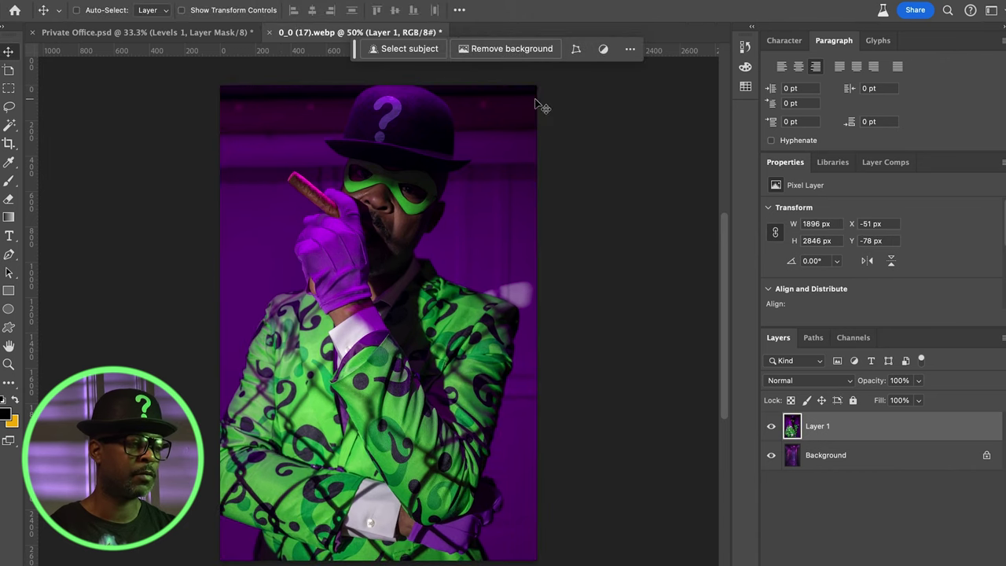
pyautogui.click(424, 49)
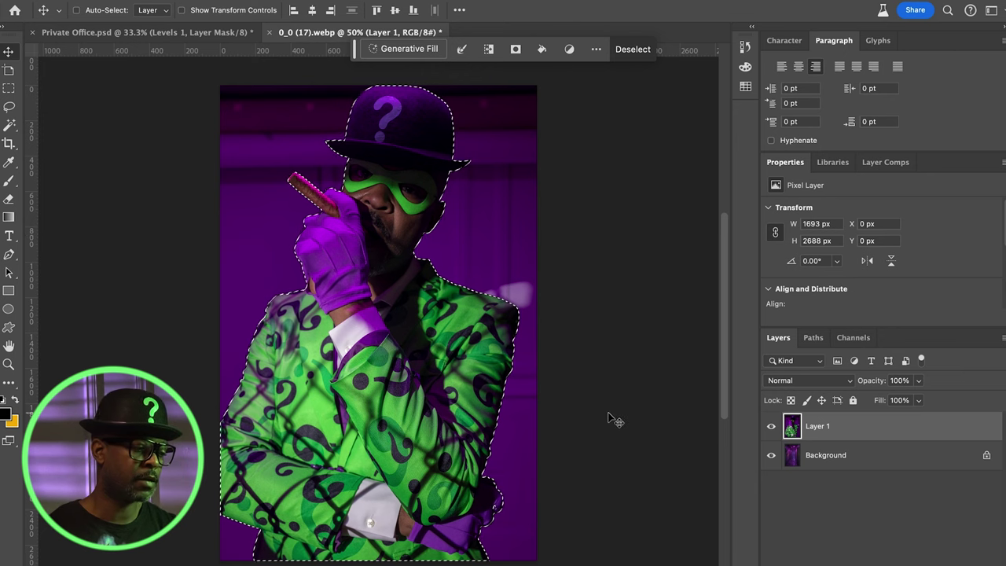
pyautogui.click(858, 565)
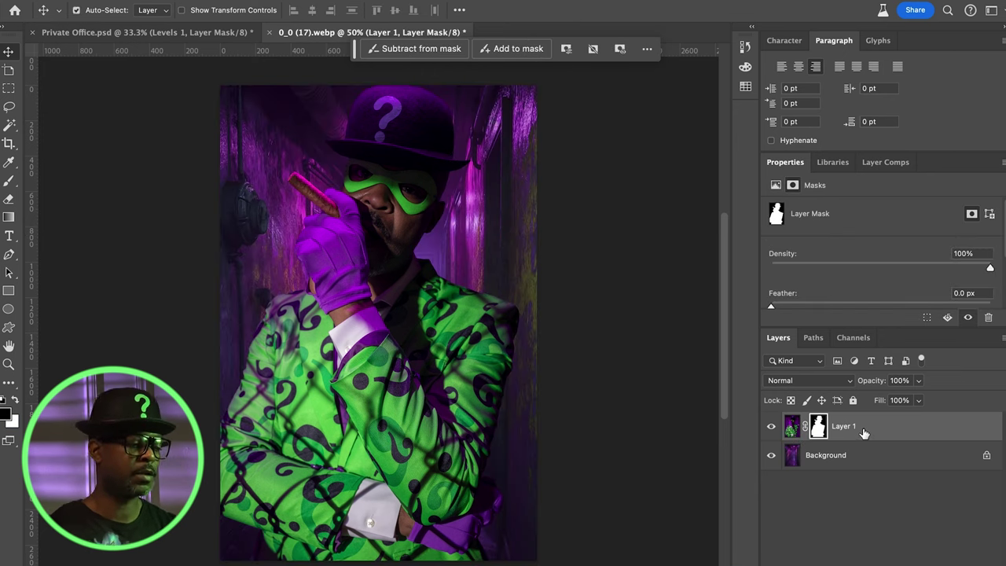
# Try a horizontal flip of the masked portrait layer and undo it
pyautogui.press('super+t')
pyautogui.rightClick(469, 339)
pyautogui.click(524, 563)
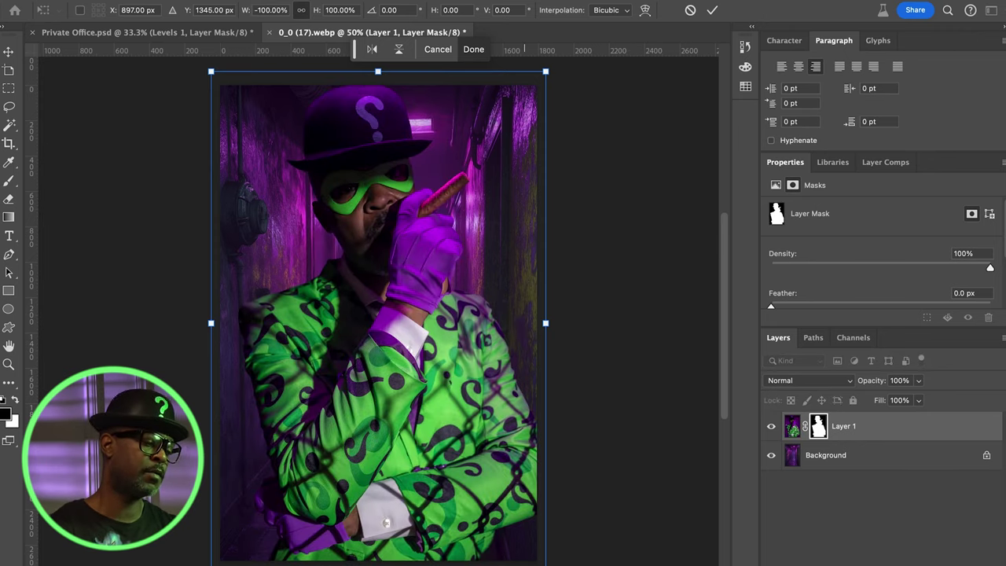
pyautogui.hotkey('ctrl', 'z')
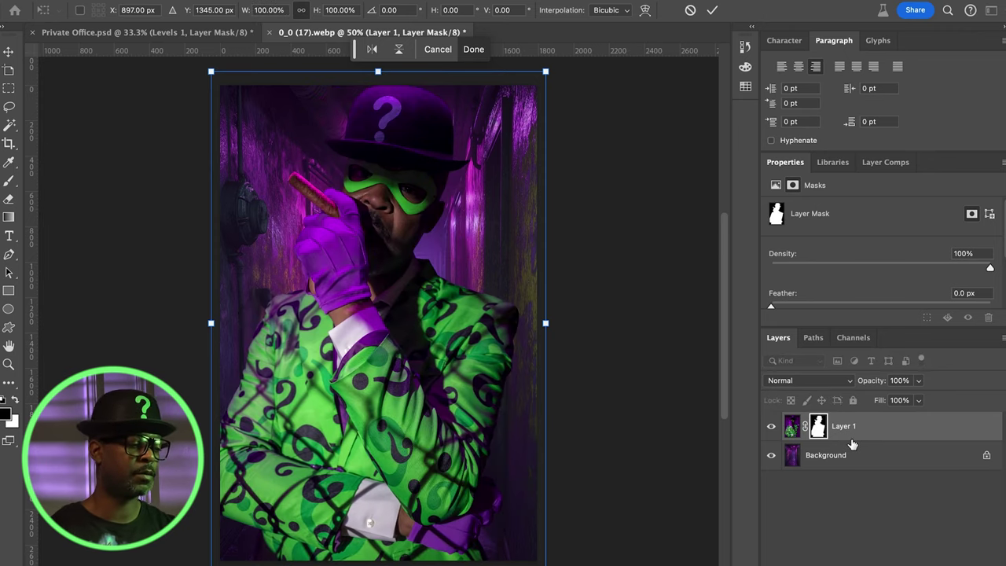
# Unlock the corridor background layer and flip it horizontally behind the man
pyautogui.click(920, 452)
pyautogui.hotkey('ctrl', 't')
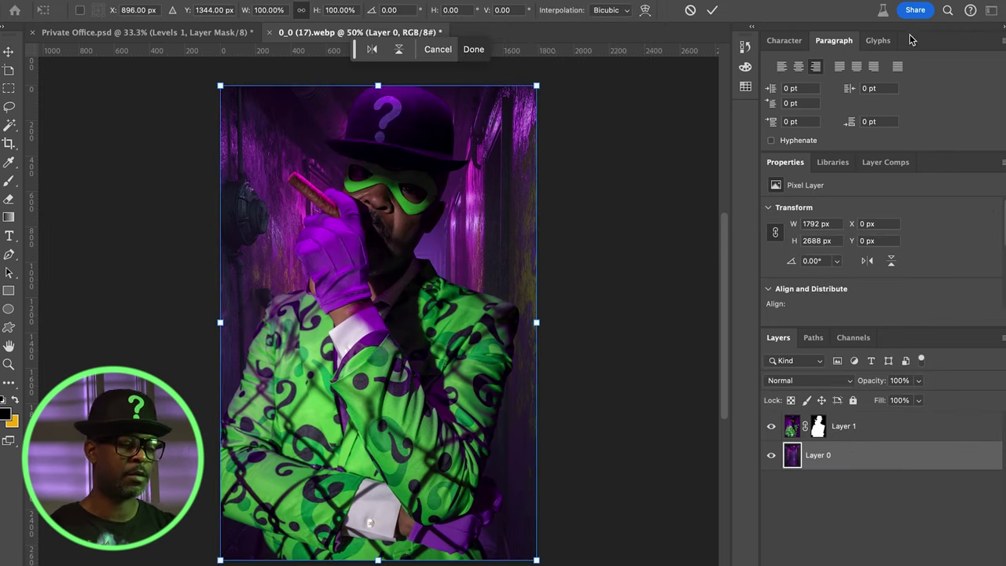
pyautogui.rightClick(483, 187)
pyautogui.click(515, 513)
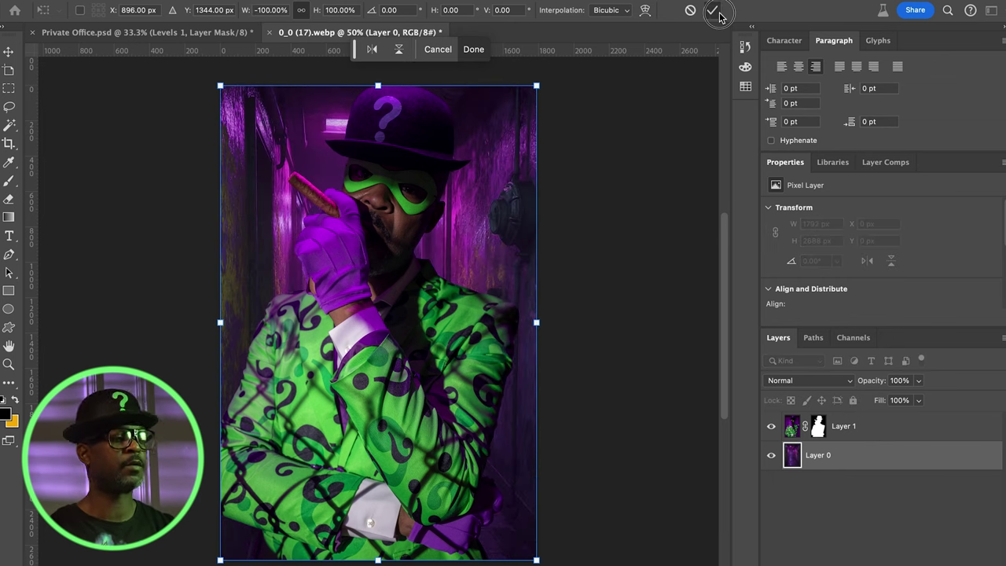
pyautogui.click(713, 11)
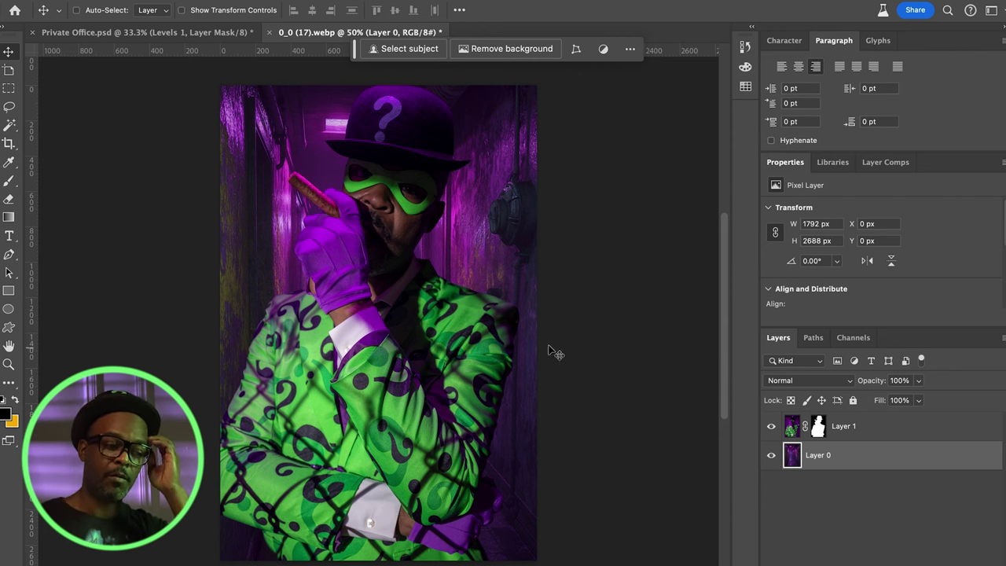
# Apply the Harmonization neural filter to Layer 1 with Layer 0 as reference and a strength of 78, output to a new layer
pyautogui.click(877, 431)
pyautogui.click(338, 1)
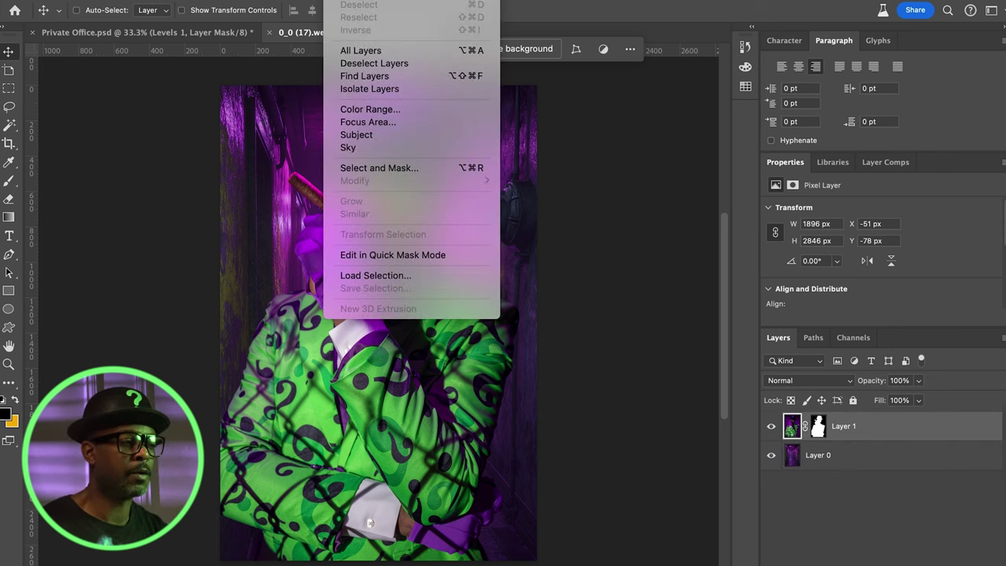
pyautogui.moveTo(386, 2)
pyautogui.press('Escape')
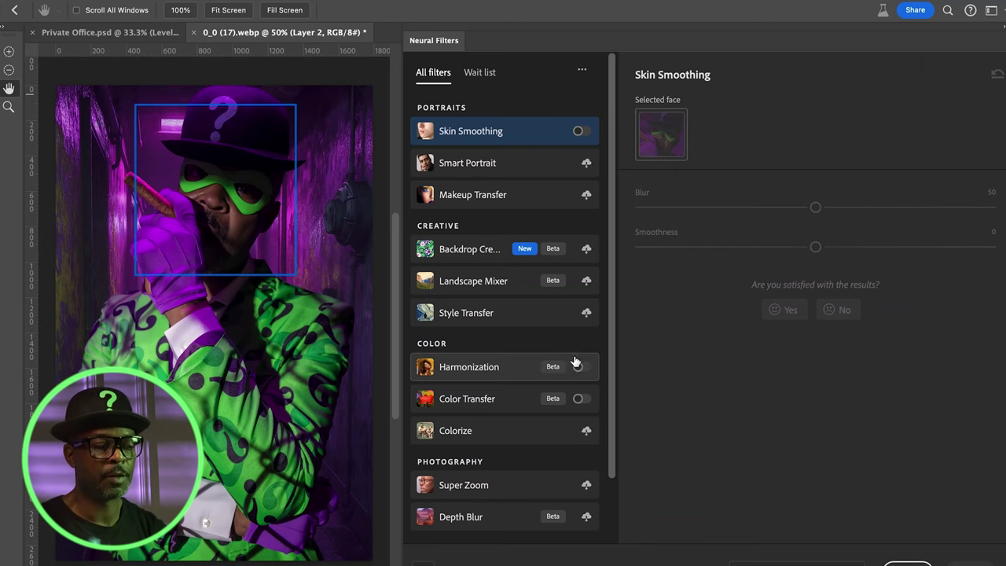
pyautogui.click(579, 367)
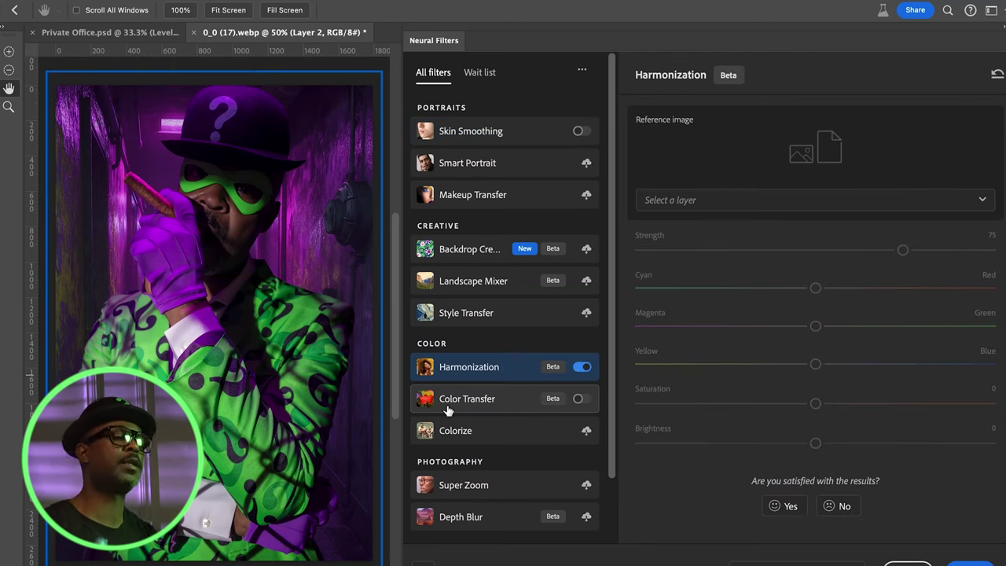
pyautogui.moveTo(448, 411)
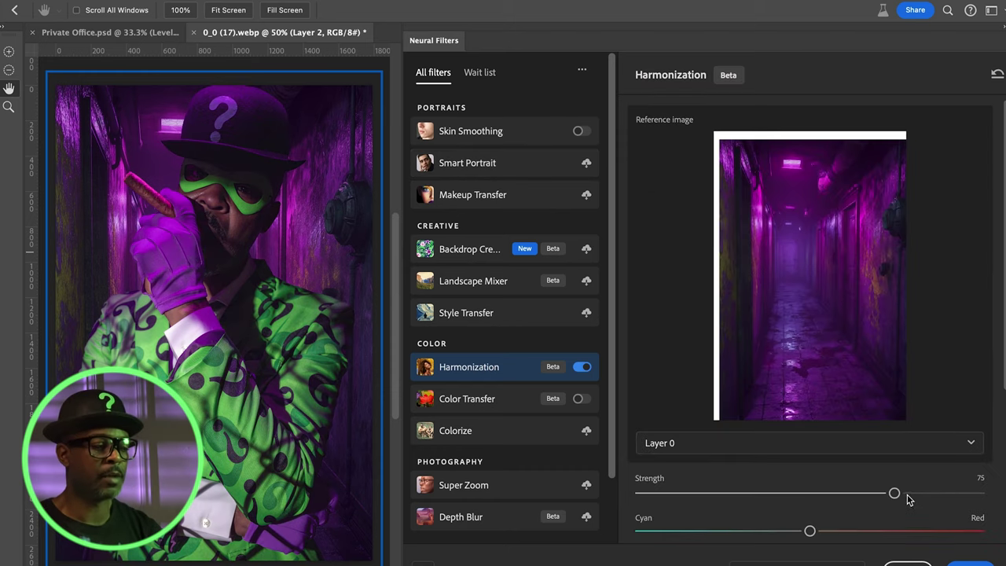
pyautogui.click(906, 494)
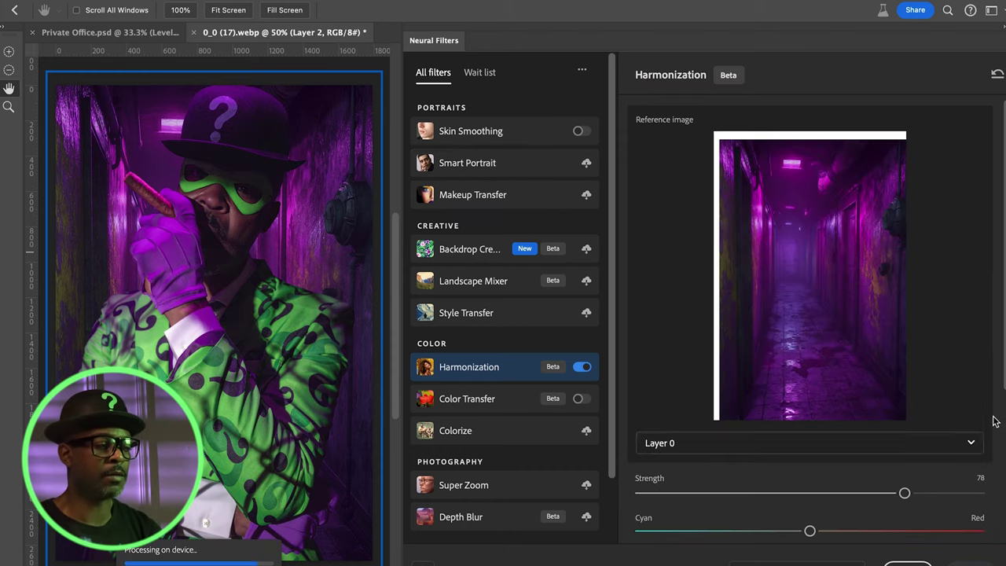
pyautogui.click(908, 560)
# Add a Curves adjustment above Layer 2 and darken the image by lowering the RGB white point and midtones
pyautogui.click(909, 563)
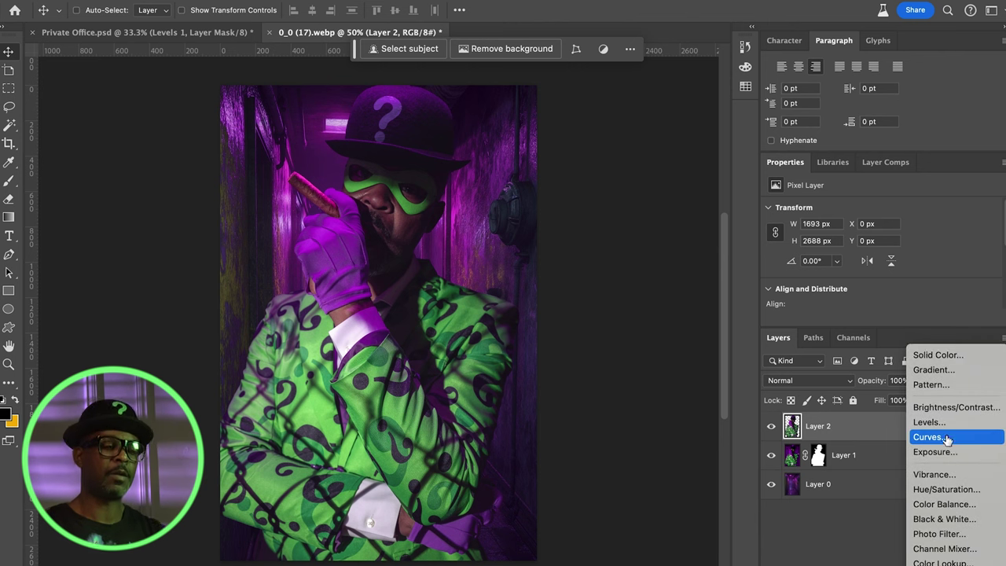
pyautogui.click(944, 441)
pyautogui.moveTo(986, 244); pyautogui.dragTo(985, 310)
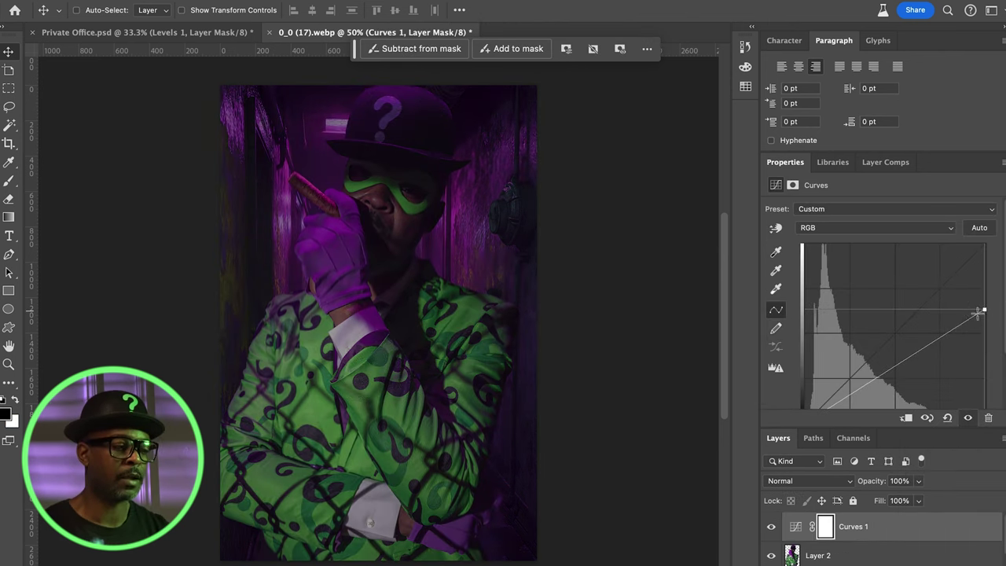
pyautogui.moveTo(871, 383); pyautogui.dragTo(871, 407)
# Draw a radial black-to-white gradient on the Curves 1 mask, with Reverse off, centred on the face at about 77% scale
pyautogui.click(826, 527)
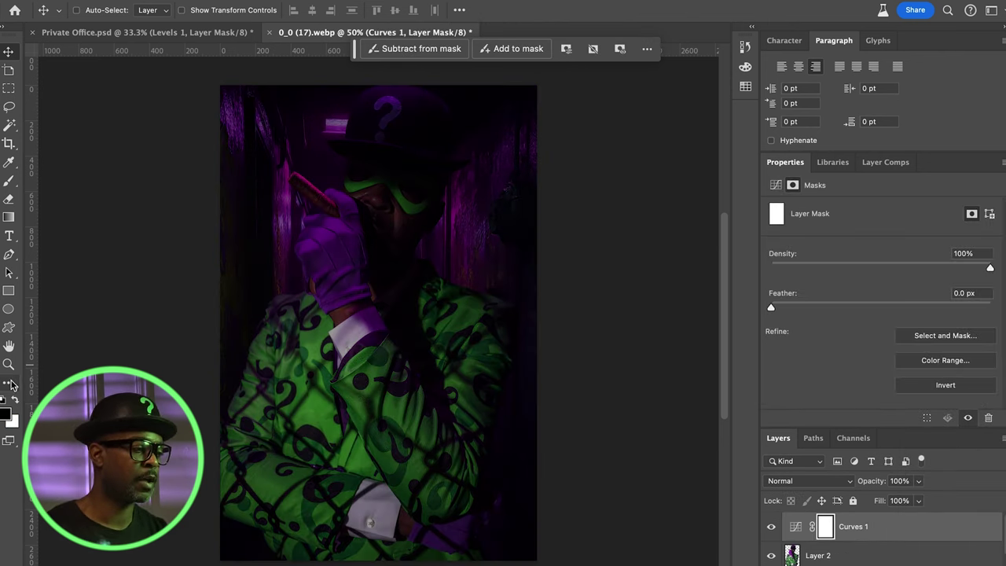
pyautogui.press('j')
pyautogui.moveTo(377, 200); pyautogui.dragTo(532, 216)
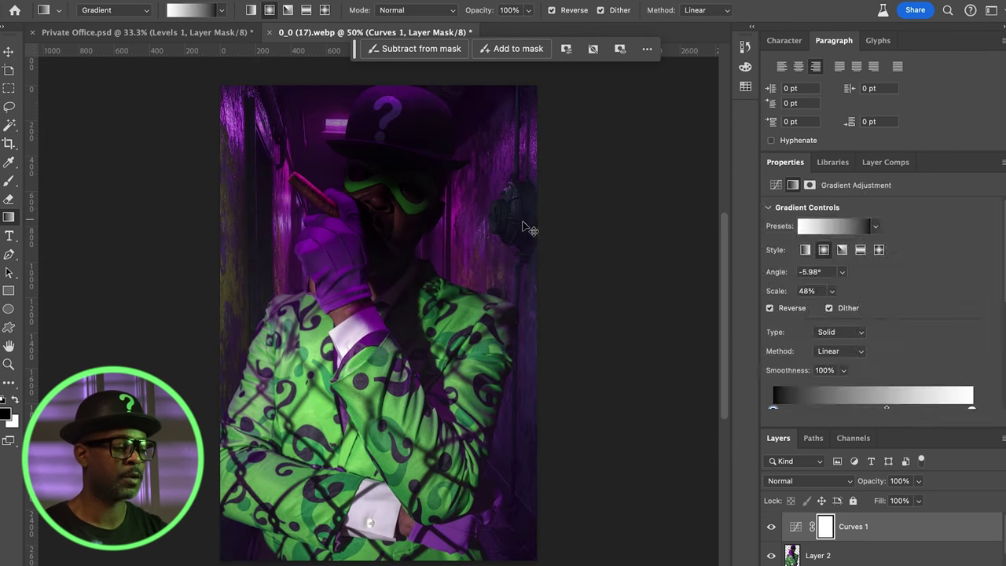
pyautogui.moveTo(417, 220); pyautogui.dragTo(538, 216)
pyautogui.click(770, 308)
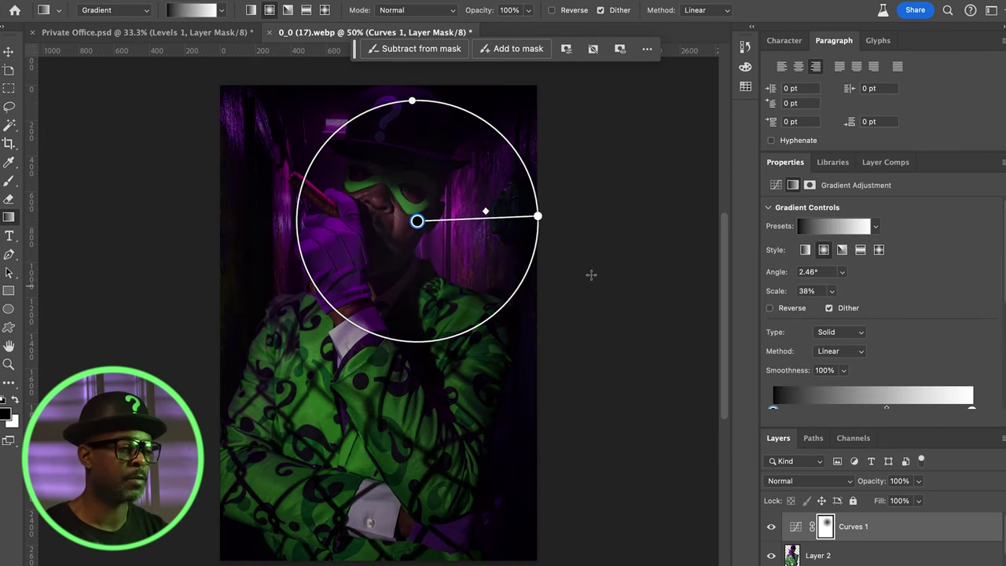
pyautogui.moveTo(417, 222); pyautogui.dragTo(373, 197)
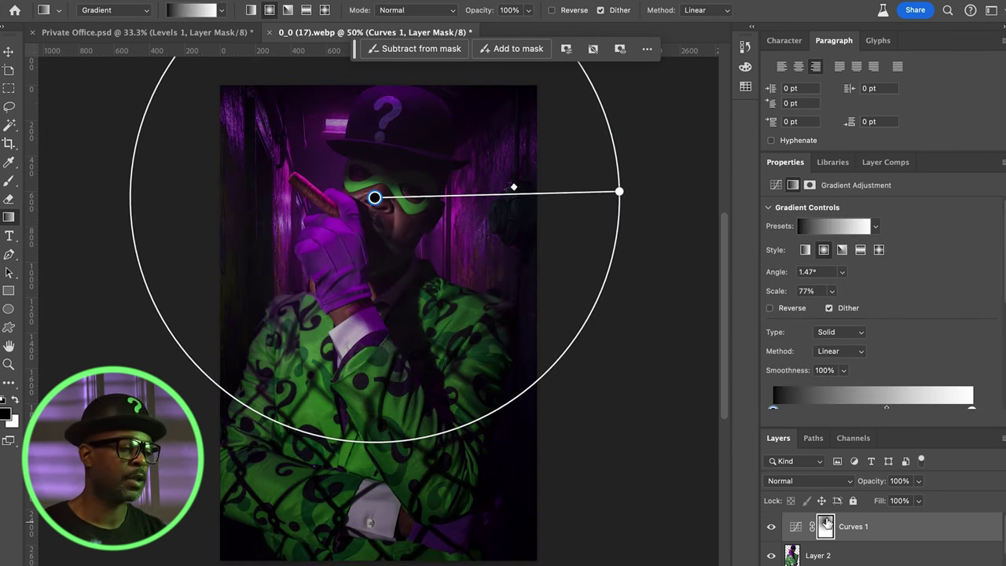
# Change the mask gradient to linear, running from the face down past the image's bottom edge, and compare with Curves 1 hidden and shown
pyautogui.click(250, 10)
pyautogui.moveTo(375, 197); pyautogui.dragTo(391, 565)
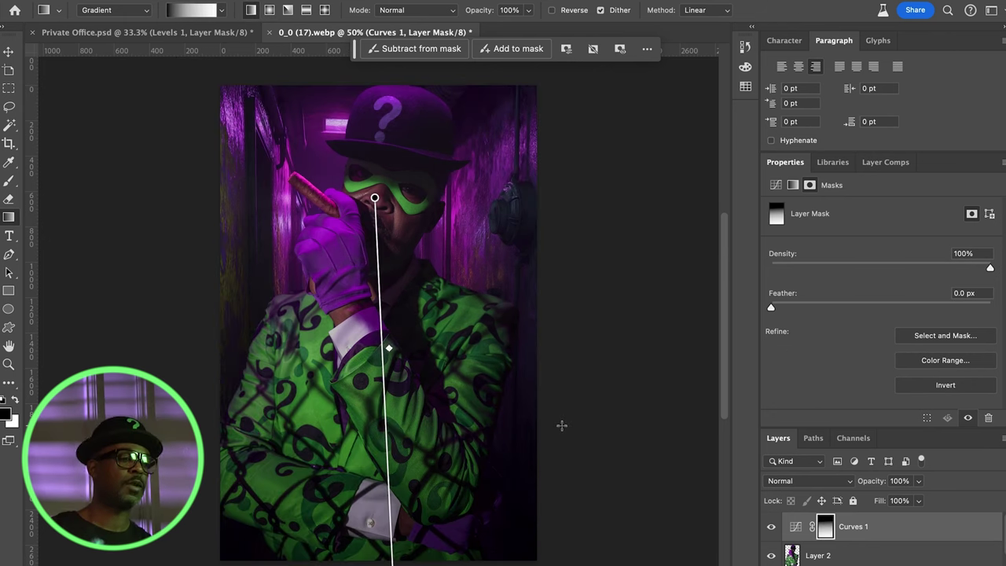
pyautogui.click(773, 528)
pyautogui.click(771, 529)
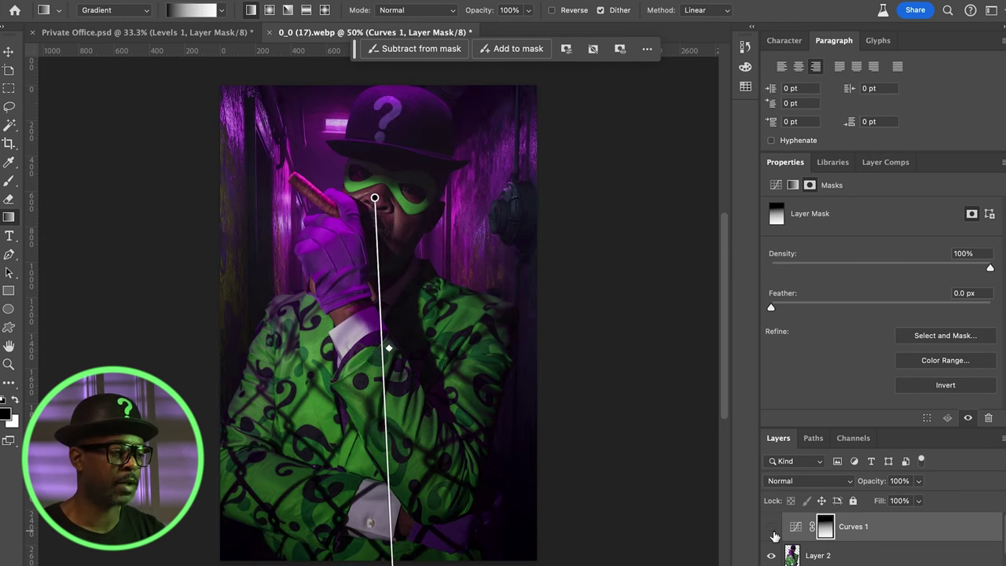
pyautogui.click(773, 531)
pyautogui.click(773, 529)
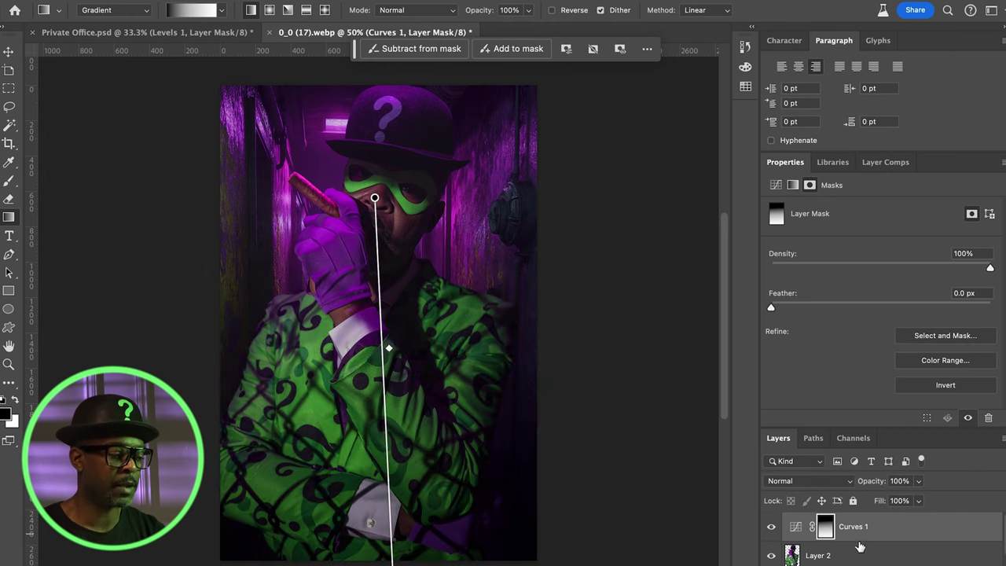
# Clip the Curves 1 adjustment to Layer 2 so the darkening affects only the man
pyautogui.keyDown('alt'); pyautogui.click(857, 540); pyautogui.keyUp('alt')
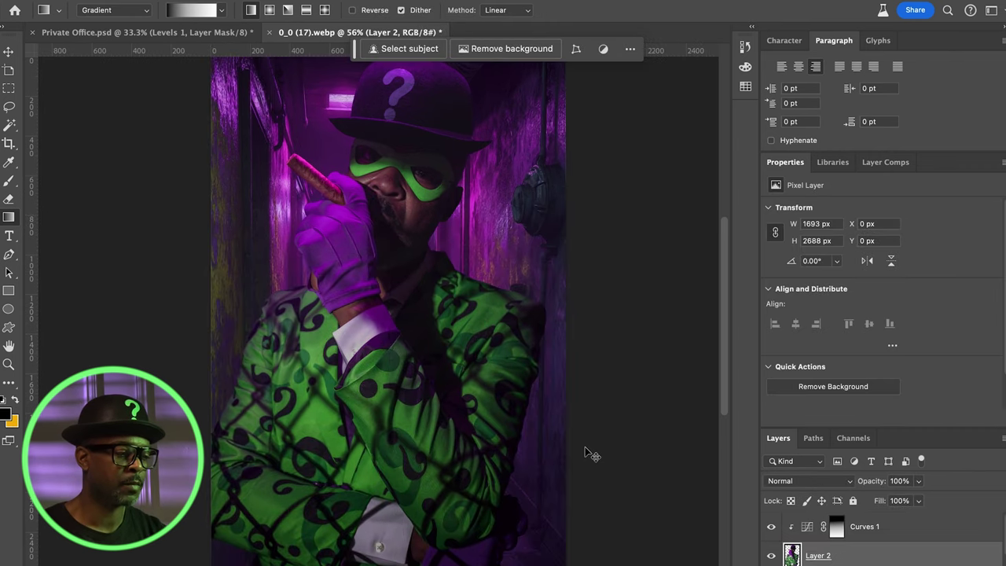
pyautogui.press('v')
pyautogui.click(943, 521)
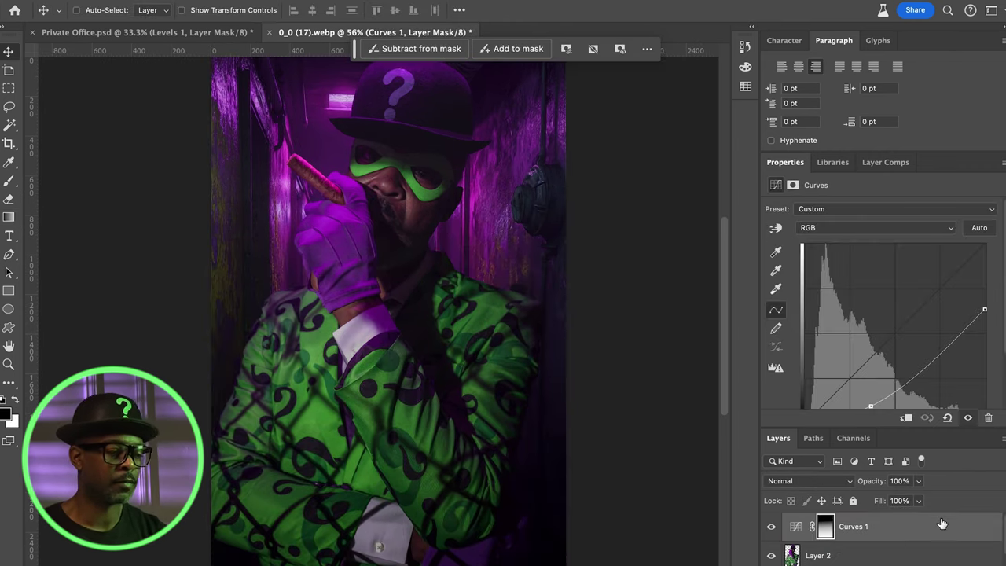
pyautogui.keyDown('alt'); pyautogui.click(898, 539); pyautogui.keyUp('alt')
pyautogui.hotkey('ctrl', '-')
pyautogui.hotkey('ctrl', '-')
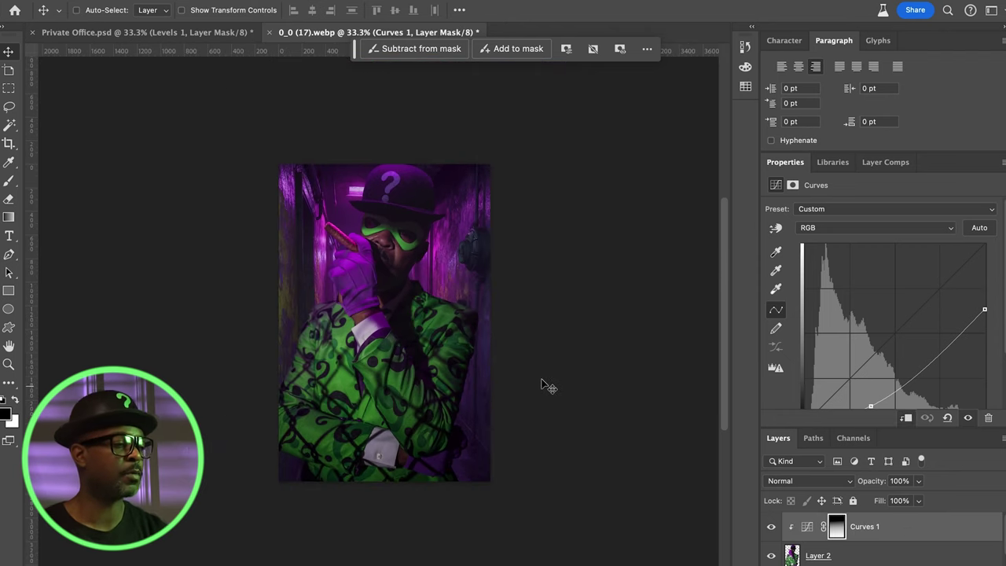
# Inspect the darkened composite and add a second Curves adjustment clipped above Curves 1
pyautogui.press('ctrl')
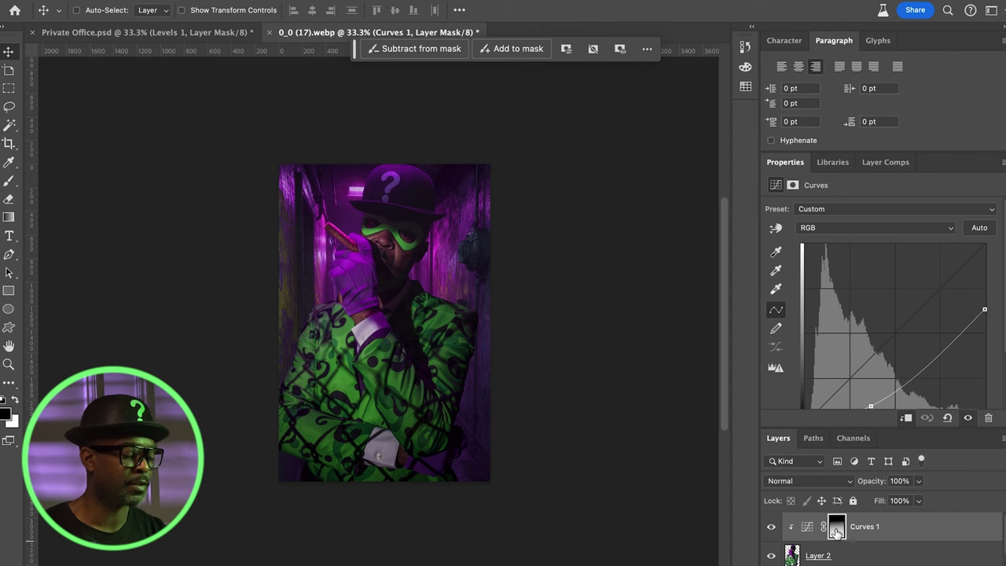
pyautogui.press('z')
pyautogui.hotkey('ctrl', '+')
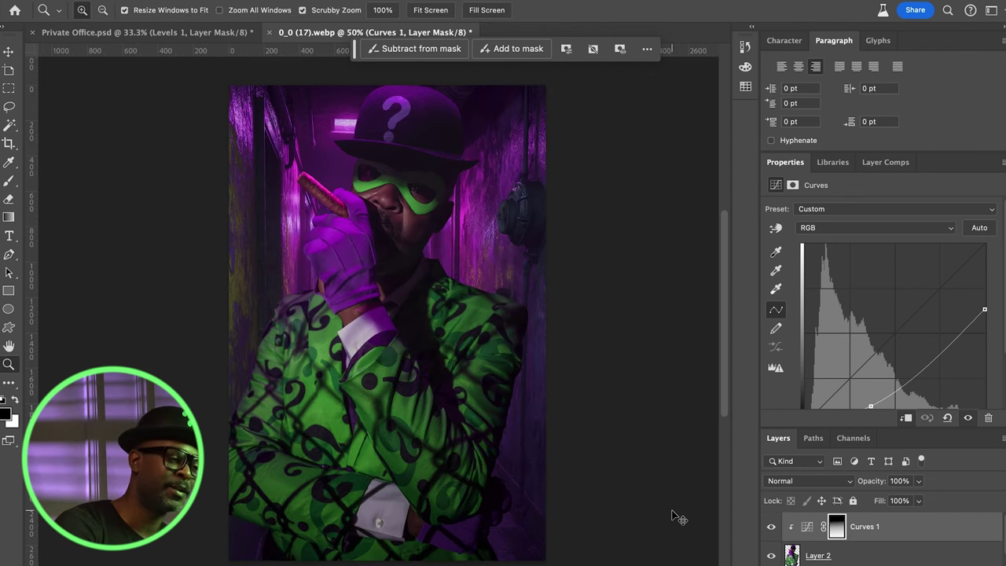
pyautogui.moveTo(248, 294); pyautogui.dragTo(367, 302)
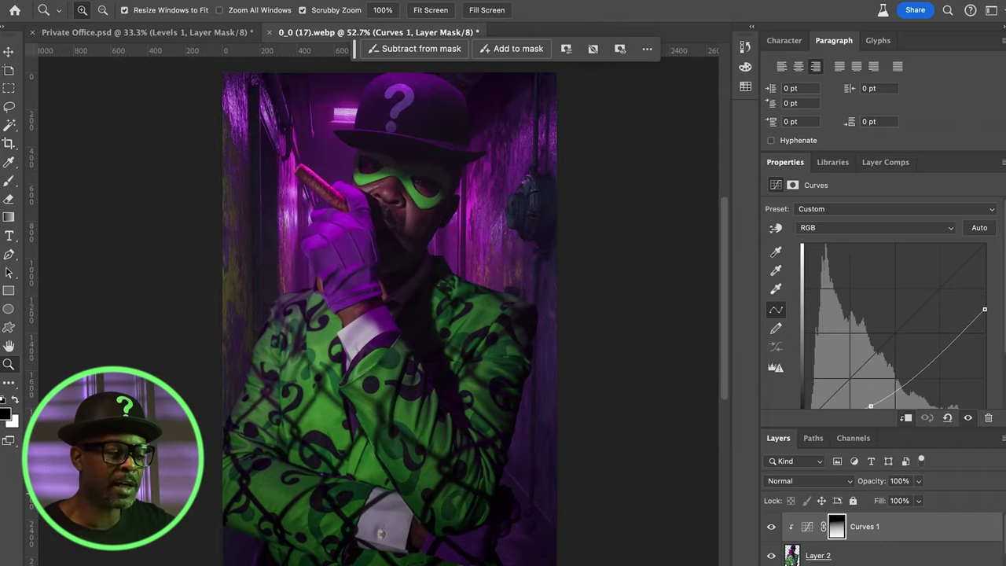
pyautogui.click(907, 563)
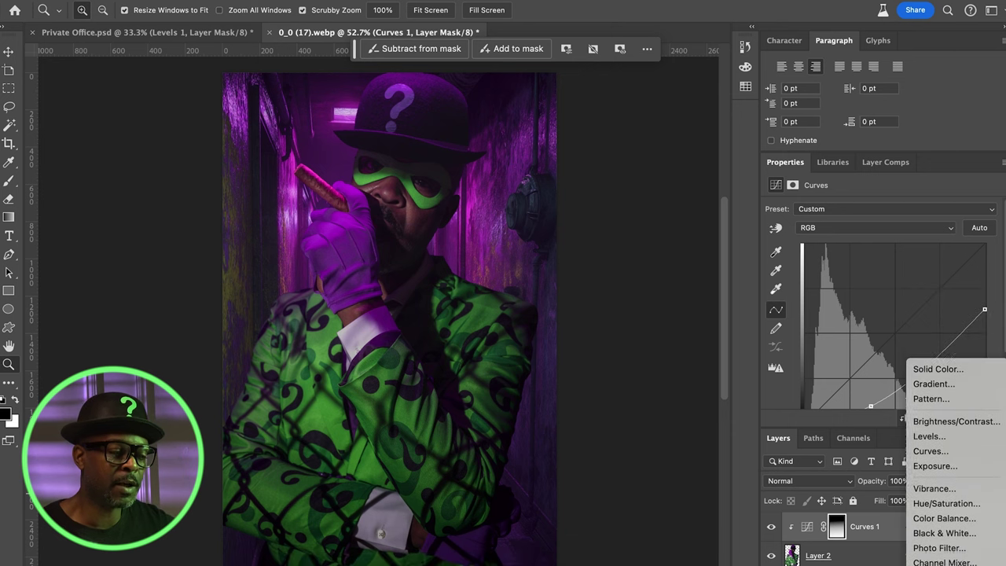
pyautogui.click(936, 437)
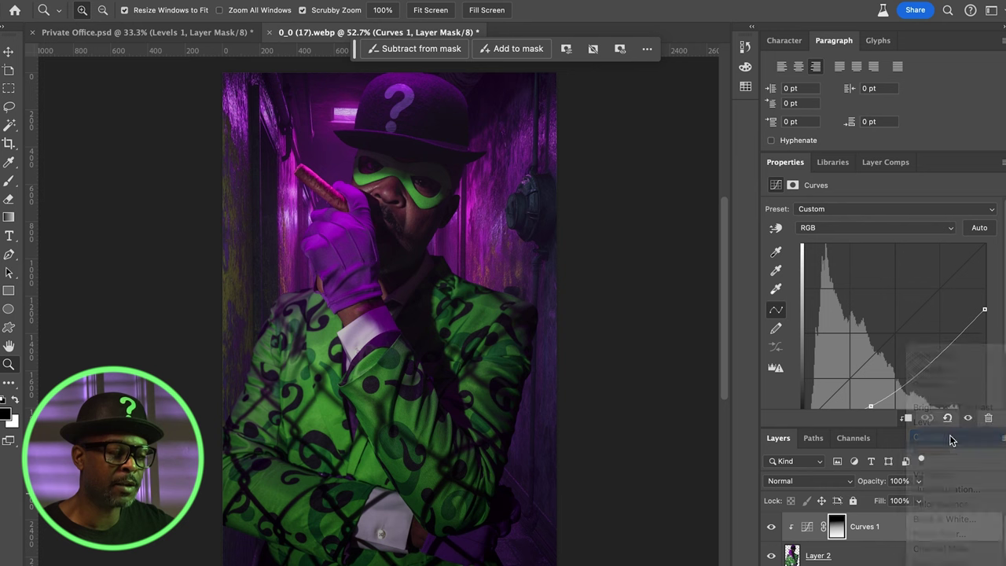
# Reduce green on the man by lowering the highlight end and midtones of the Green channel in Curves 2
pyautogui.click(819, 230)
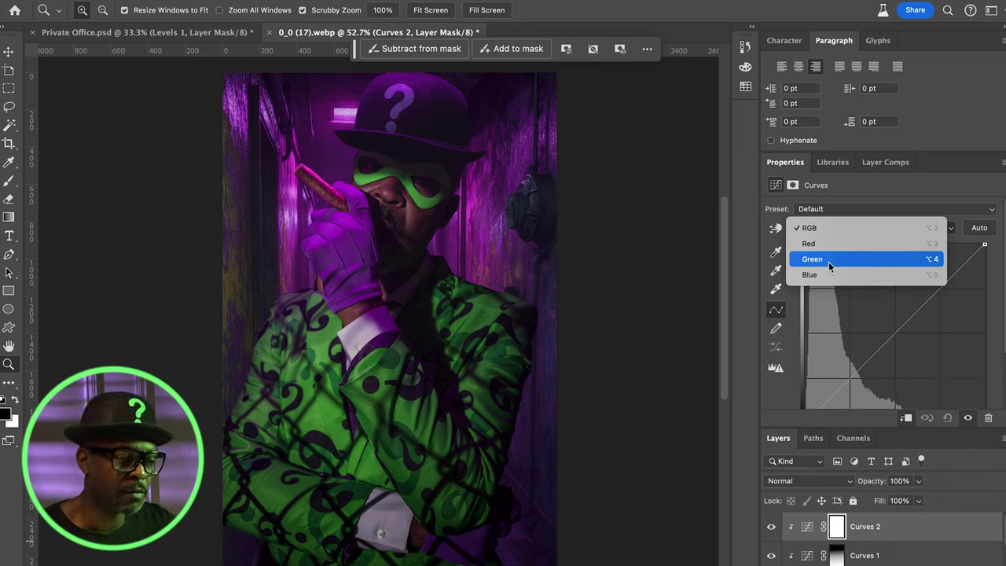
pyautogui.click(830, 265)
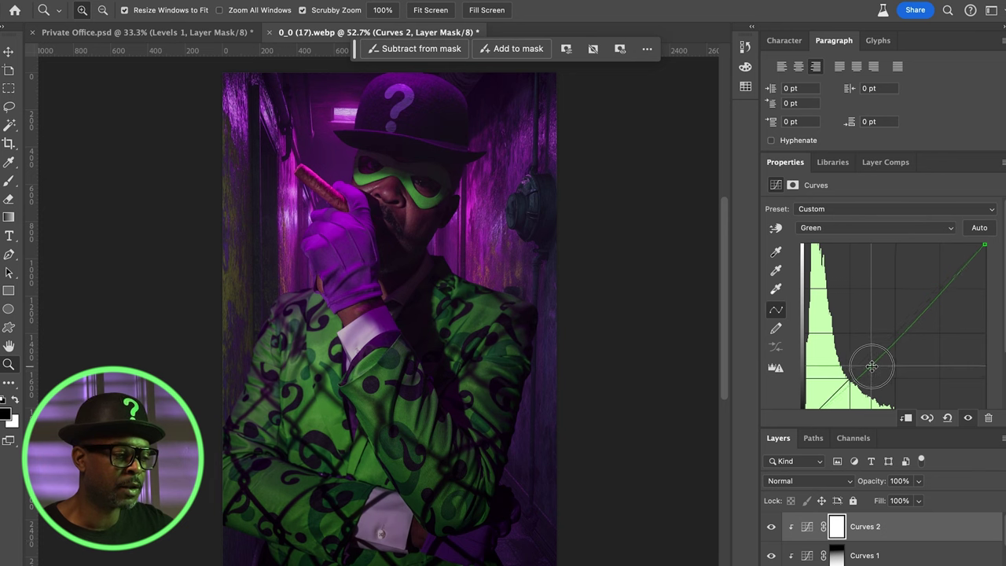
pyautogui.moveTo(872, 367); pyautogui.dragTo(880, 366)
pyautogui.moveTo(987, 247); pyautogui.dragTo(984, 365)
pyautogui.moveTo(880, 367); pyautogui.dragTo(877, 383)
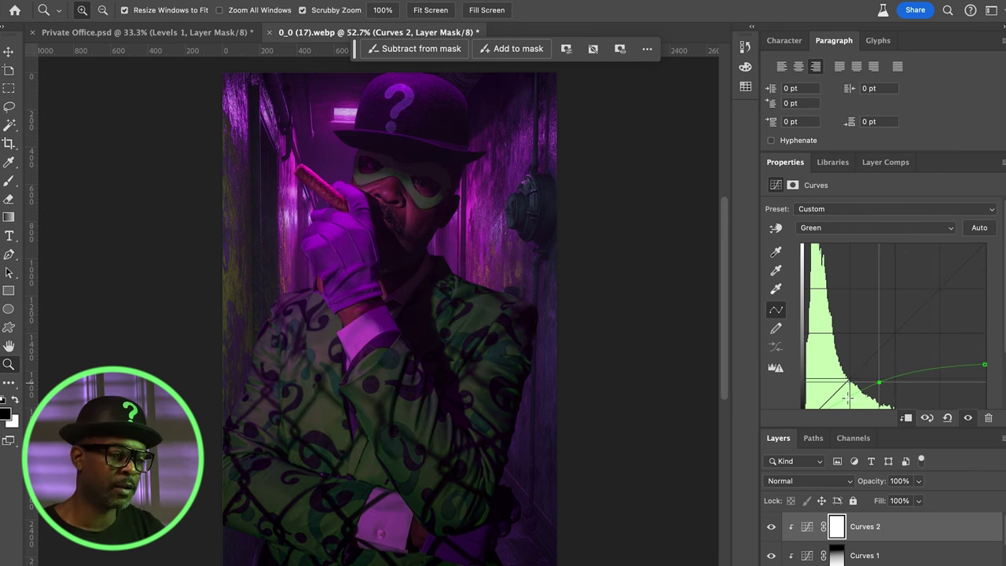
# Raise the highlight end of the Green channel slightly in Curves 2 and dock the original photo E17A7829.CR3 as a tabbed document
pyautogui.moveTo(985, 365); pyautogui.dragTo(985, 352)
pyautogui.hotkey('ctrl', 'Tab')
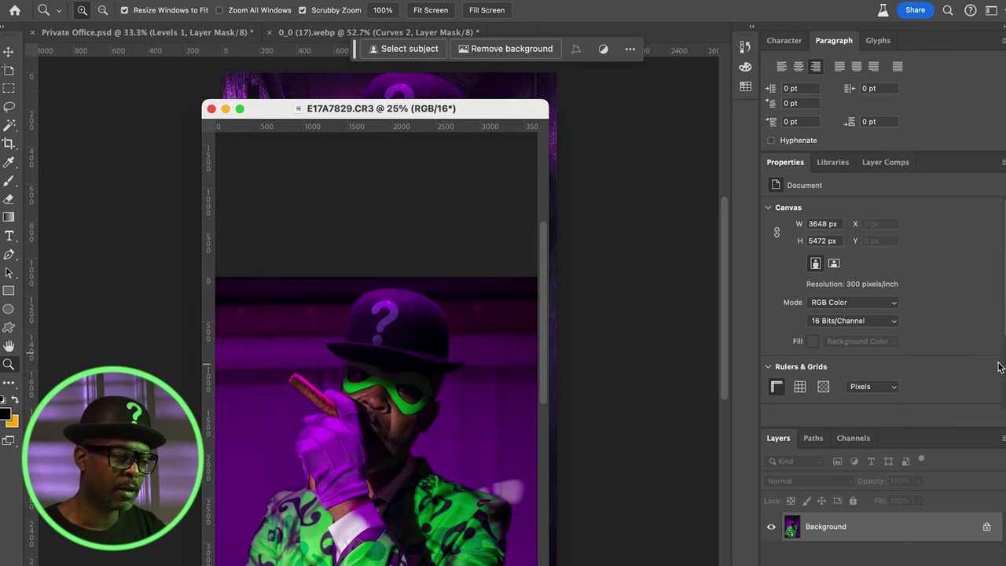
pyautogui.moveTo(456, 114); pyautogui.dragTo(467, 33)
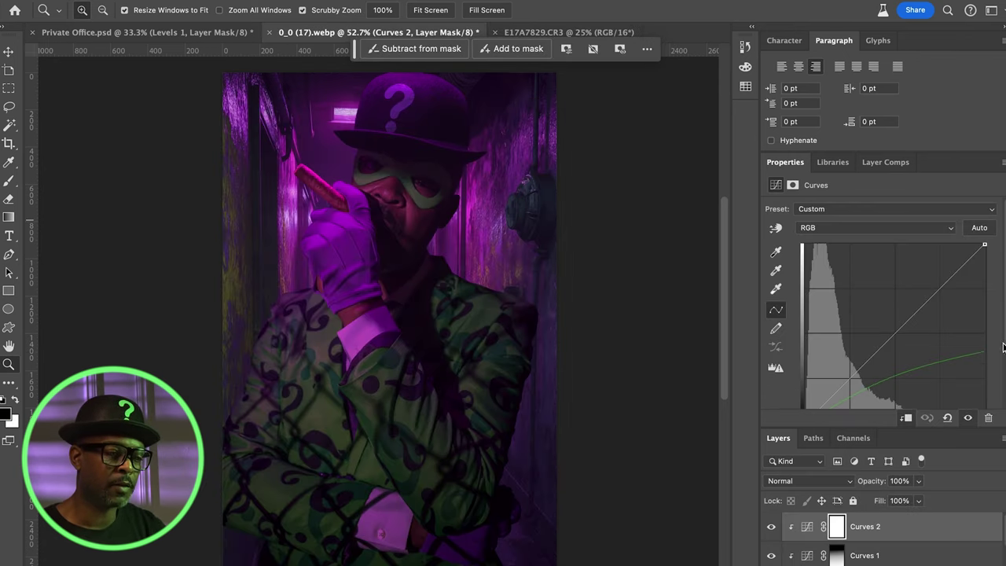
# Enlarge the Curves 2 graph view and lower the highlight end of its Green channel slightly
pyautogui.scroll(-3, 902, 372)
pyautogui.moveTo(808, 356)
pyautogui.mouseDown()
pyautogui.moveTo(806, 343)
pyautogui.moveTo(812, 363)
pyautogui.moveTo(804, 361)
pyautogui.mouseUp()
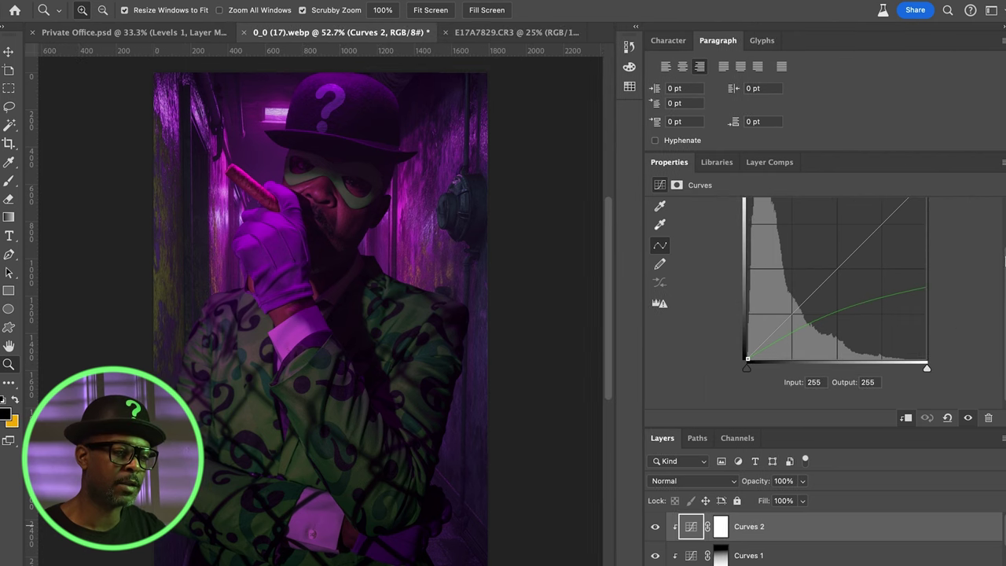
pyautogui.scroll(3, 1002, 259)
pyautogui.click(869, 224)
pyautogui.click(870, 275)
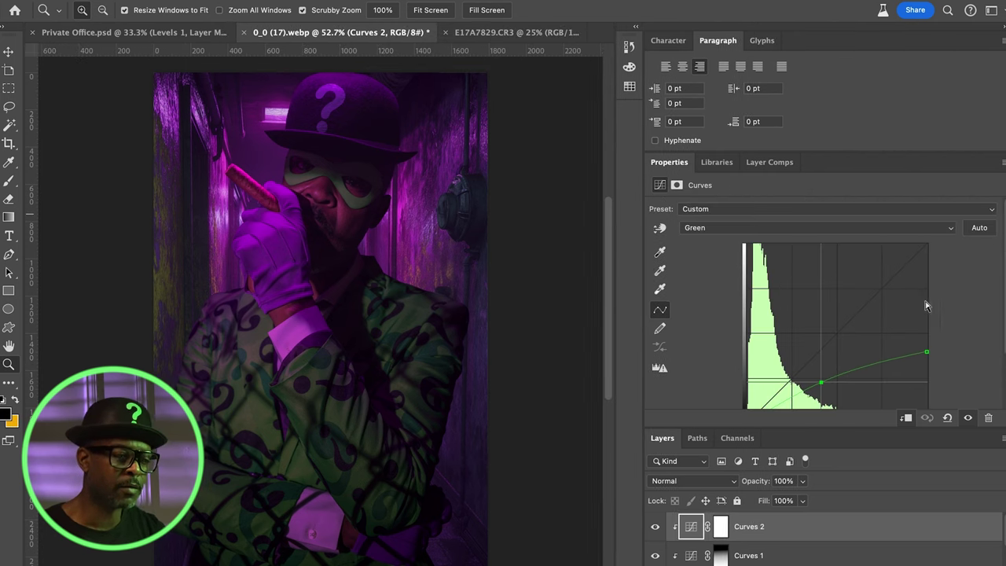
pyautogui.moveTo(927, 352); pyautogui.dragTo(952, 354)
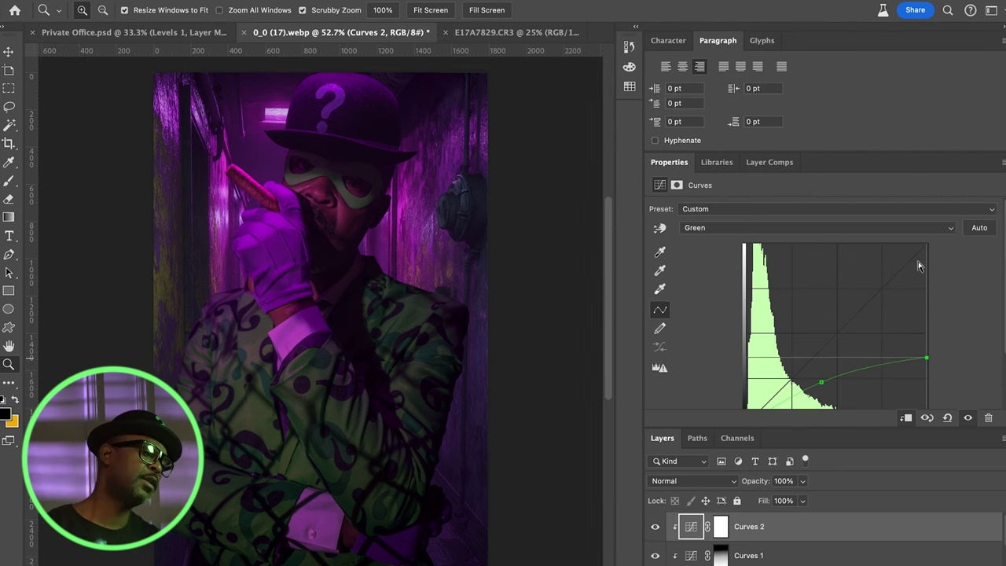
# Compare the man's green tones with Curves 2 hidden and shown
pyautogui.click(656, 527)
pyautogui.click(656, 528)
pyautogui.click(656, 528)
pyautogui.click(655, 528)
# Paint black on the Curves 2 mask over the face and front of the jacket, using a 700–800 px brush at 43% flow
pyautogui.click(719, 526)
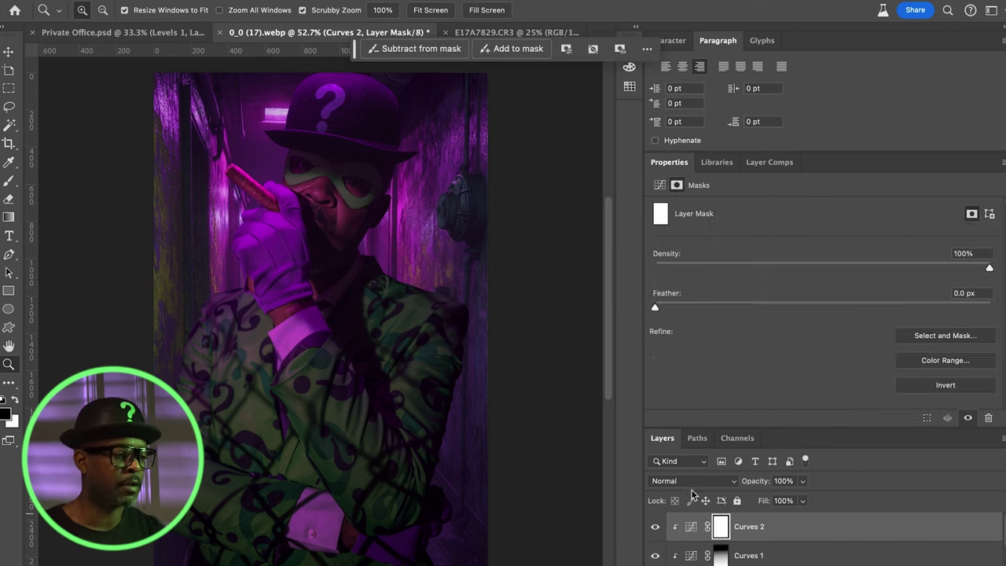
pyautogui.press('b')
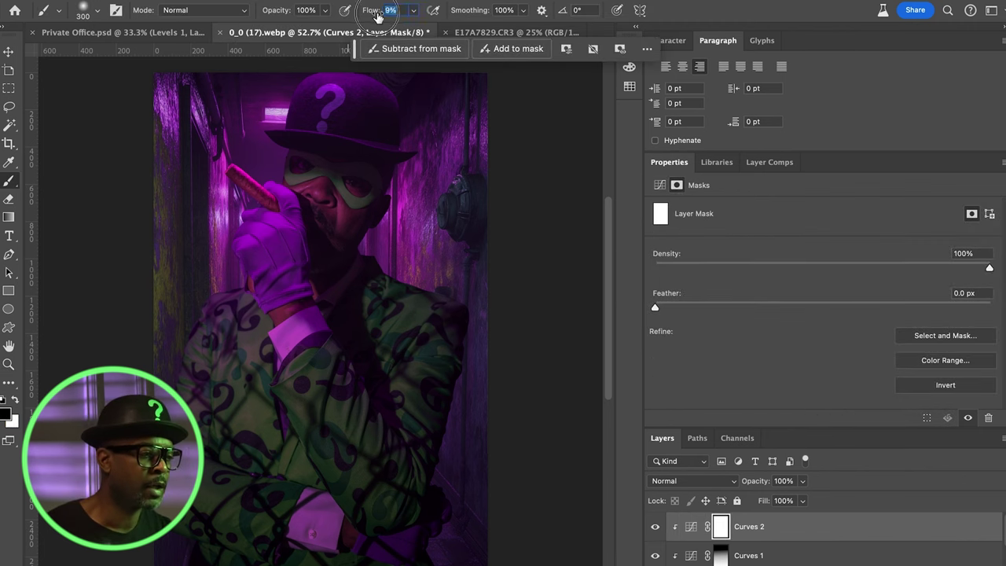
pyautogui.press(']')
pyautogui.press(']')
pyautogui.press(']')
pyautogui.press(']')
pyautogui.press(']')
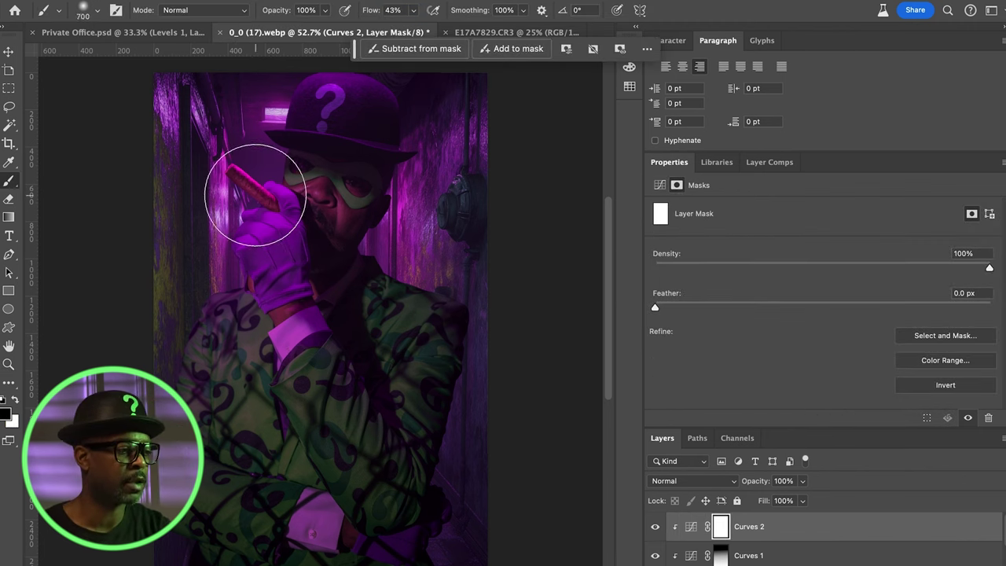
pyautogui.moveTo(275, 191); pyautogui.dragTo(339, 191)
pyautogui.moveTo(239, 336)
pyautogui.mouseDown()
pyautogui.moveTo(189, 390)
pyautogui.moveTo(215, 377)
pyautogui.mouseUp()
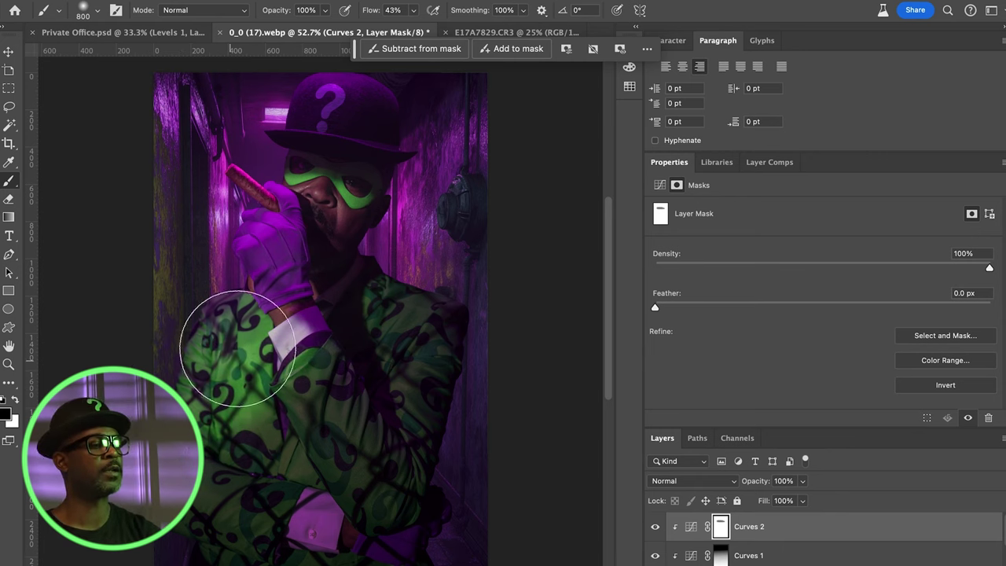
pyautogui.moveTo(238, 349); pyautogui.dragTo(261, 280)
# Set the brush flow to 6% and paint white on the Curves 2 mask down the lower jacket to soften the restored green
pyautogui.click(414, 11)
pyautogui.moveTo(395, 30); pyautogui.dragTo(388, 30)
pyautogui.press('x')
pyautogui.moveTo(267, 417)
pyautogui.mouseDown()
pyautogui.moveTo(239, 446)
pyautogui.moveTo(295, 381)
pyautogui.moveTo(215, 455)
pyautogui.moveTo(225, 494)
pyautogui.moveTo(314, 315)
pyautogui.moveTo(309, 343)
pyautogui.moveTo(343, 285)
pyautogui.moveTo(341, 202)
pyautogui.moveTo(326, 200)
pyautogui.moveTo(314, 179)
pyautogui.moveTo(266, 202)
pyautogui.moveTo(290, 192)
pyautogui.moveTo(373, 252)
pyautogui.moveTo(370, 195)
pyautogui.moveTo(320, 283)
pyautogui.moveTo(288, 191)
pyautogui.moveTo(364, 236)
pyautogui.moveTo(328, 306)
pyautogui.moveTo(275, 364)
pyautogui.moveTo(247, 315)
pyautogui.moveTo(337, 400)
pyautogui.moveTo(265, 304)
pyautogui.moveTo(288, 443)
pyautogui.moveTo(180, 349)
pyautogui.moveTo(180, 297)
pyautogui.moveTo(243, 528)
pyautogui.moveTo(291, 565)
pyautogui.mouseUp()
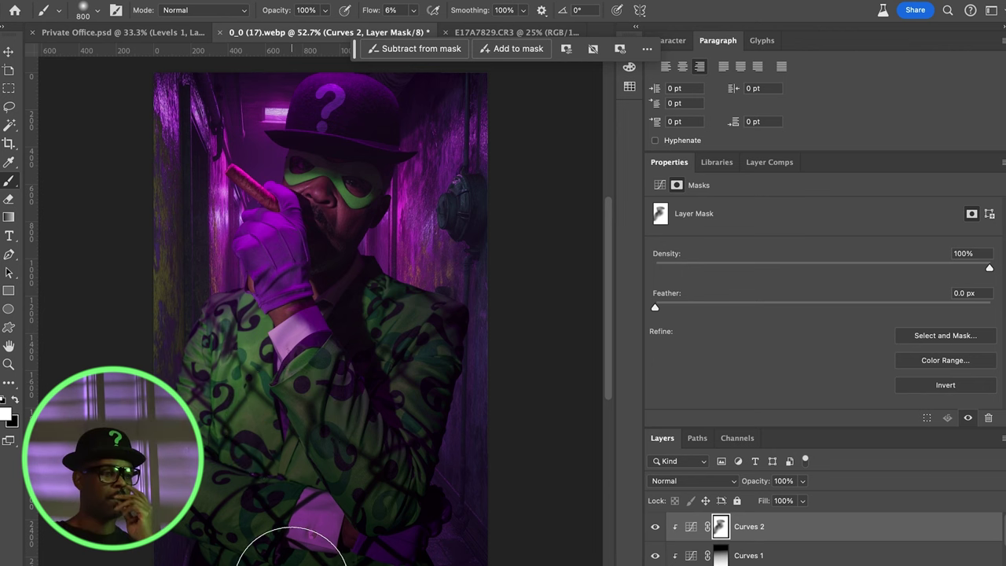
# Toggle the masked Curves 2 adjustment off and on to check the green reduction on the jacket
pyautogui.press('v')
pyautogui.click(656, 531)
pyautogui.click(655, 531)
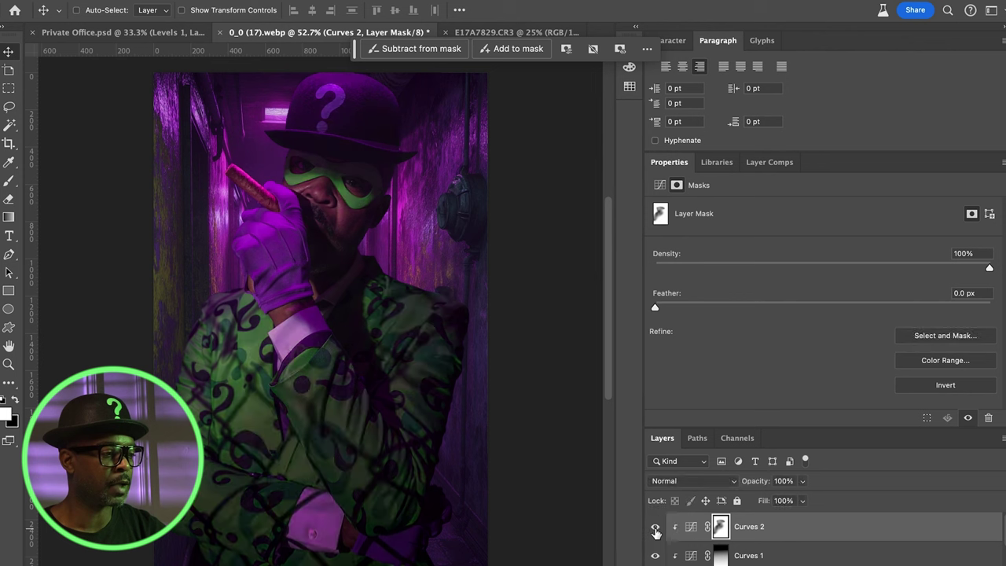
pyautogui.click(656, 531)
pyautogui.click(656, 532)
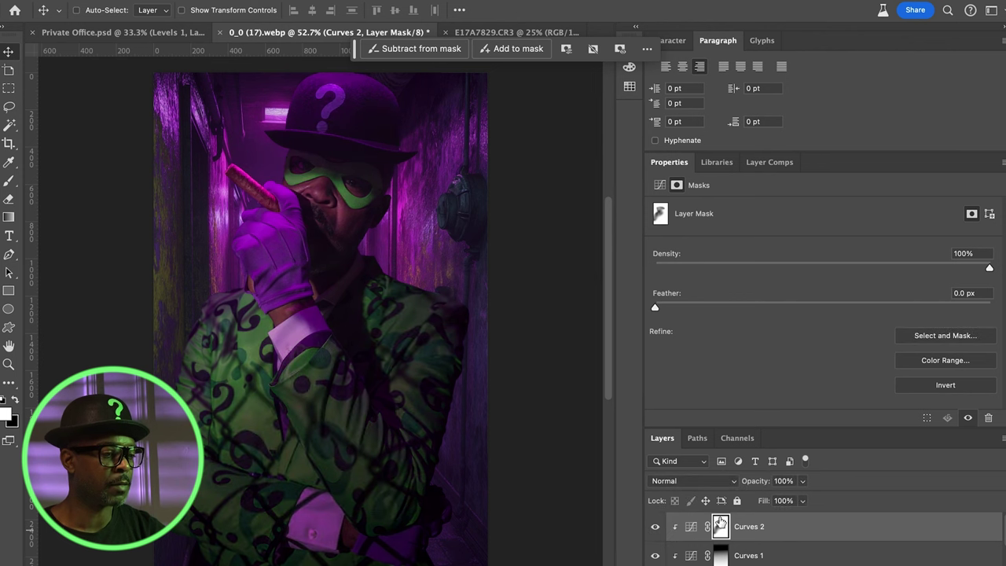
# Refine the Curves 2 mask over the jacket's far shoulder and chest at 6% flow, reducing the brush from 800 to 400 px
pyautogui.press('b')
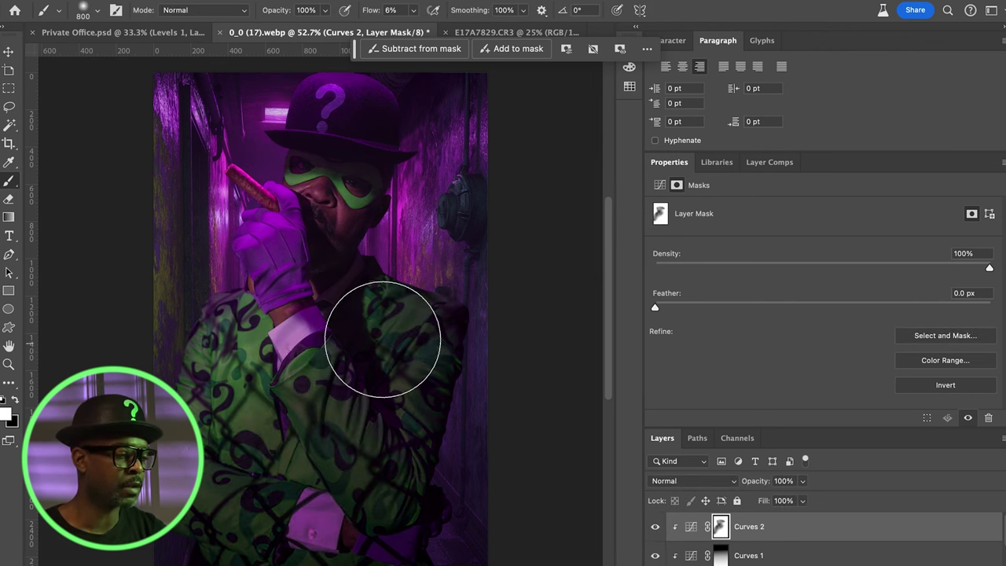
pyautogui.moveTo(417, 330); pyautogui.dragTo(413, 314)
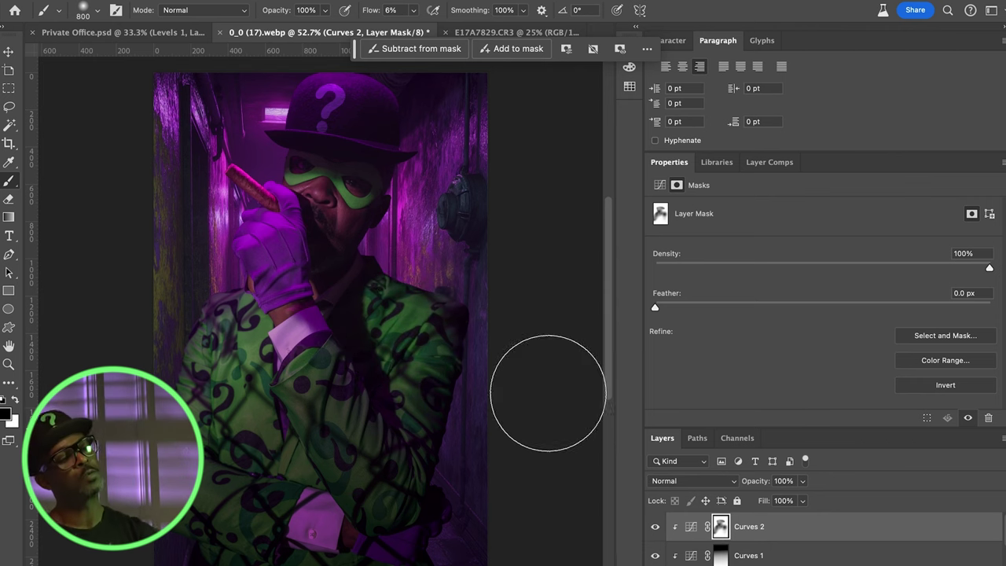
pyautogui.press('x')
pyautogui.press('[')
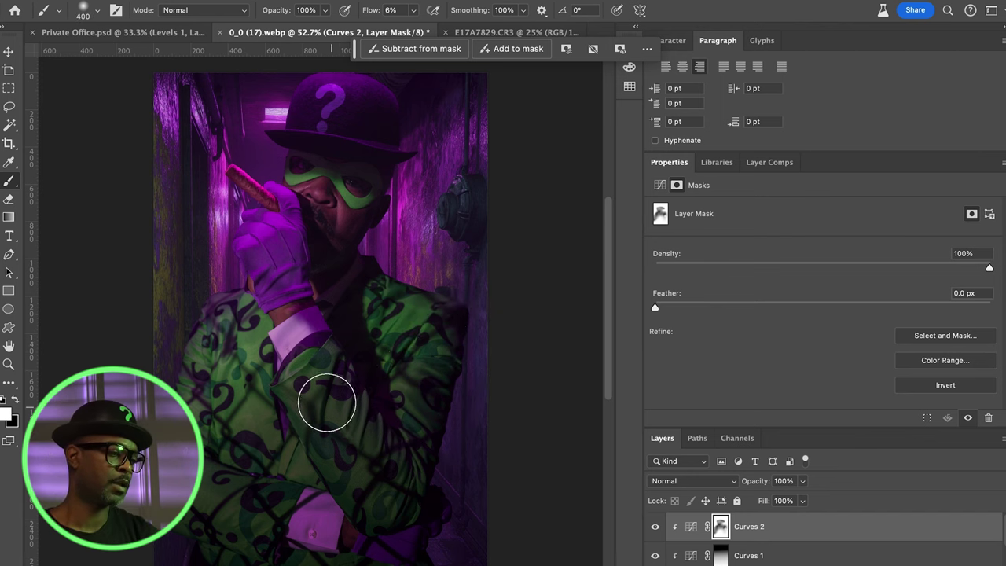
# Touch up the Curves 2 mask over the lower shirt cuff with a 400 px brush and over the hat with a 200 px brush
pyautogui.press('x')
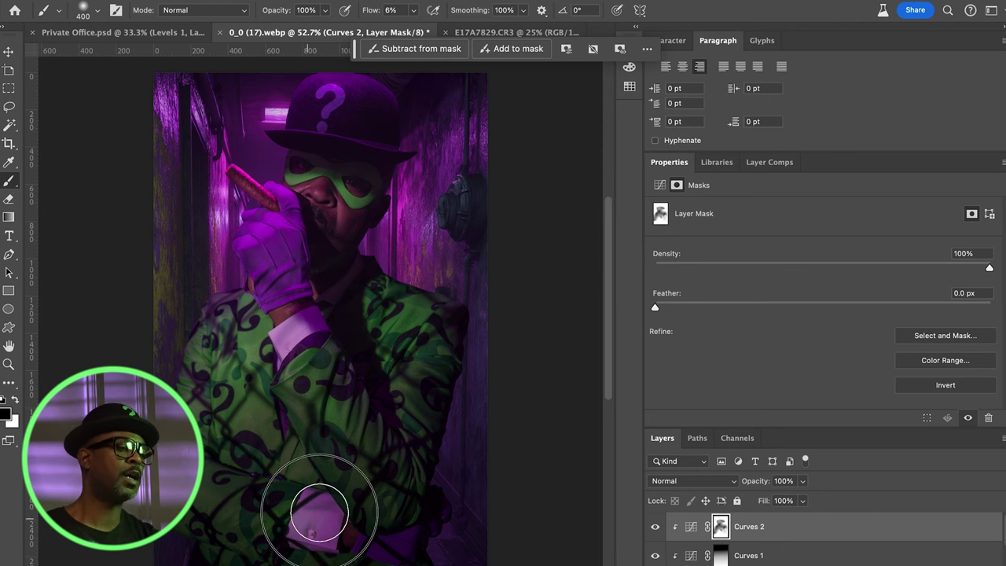
pyautogui.press('x')
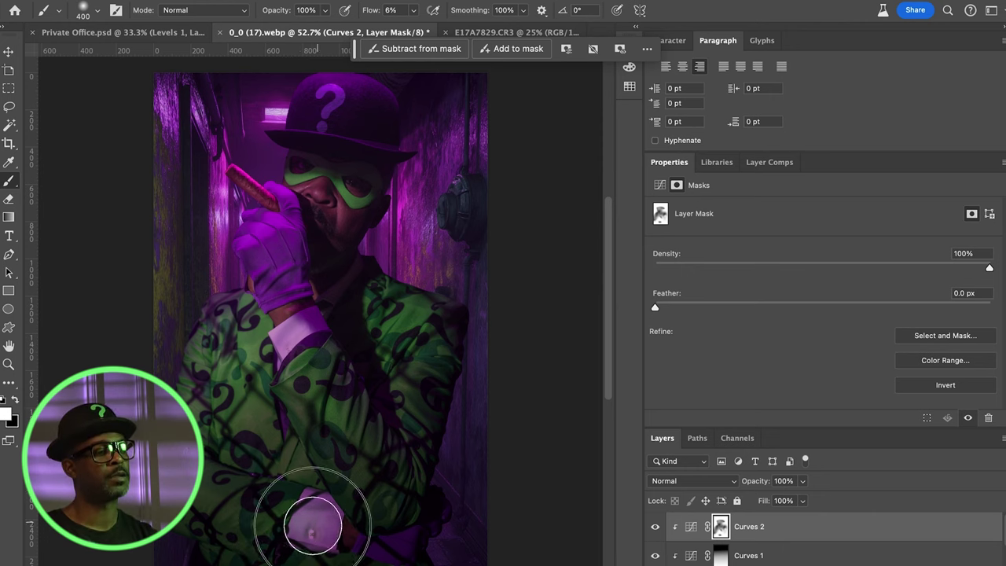
pyautogui.press('x')
pyautogui.press('[')
pyautogui.moveTo(356, 137); pyautogui.dragTo(323, 95)
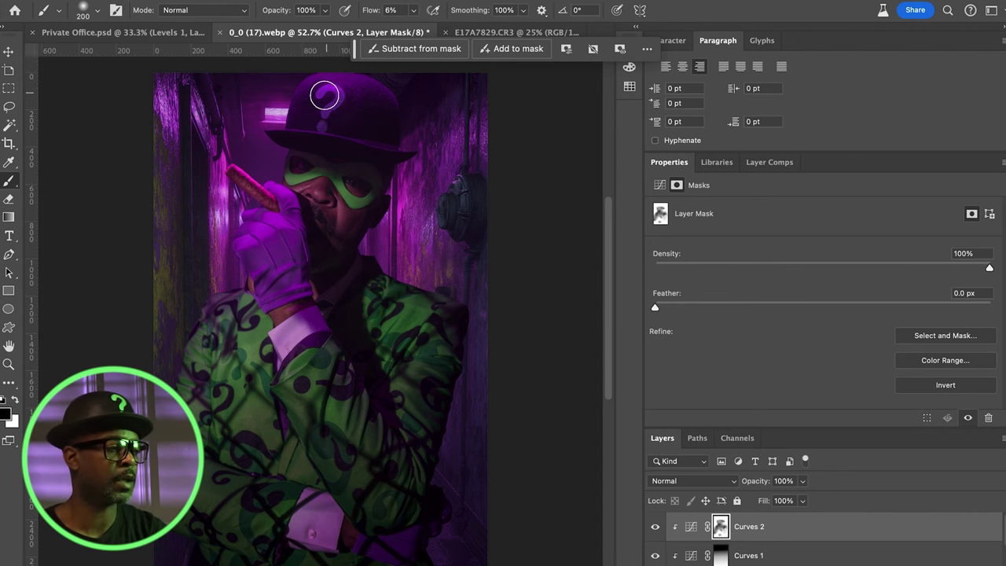
pyautogui.press('v')
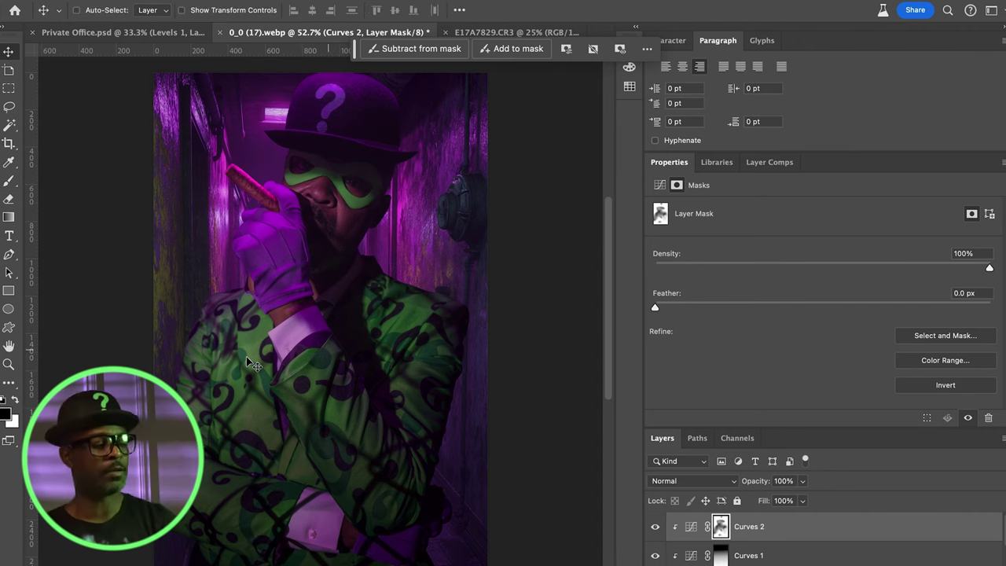
# Add a Brightness/Contrast adjustment clipped above Curves 2 and set its contrast to -18
pyautogui.hotkey('ctrl', '-')
pyautogui.press('ctrl')
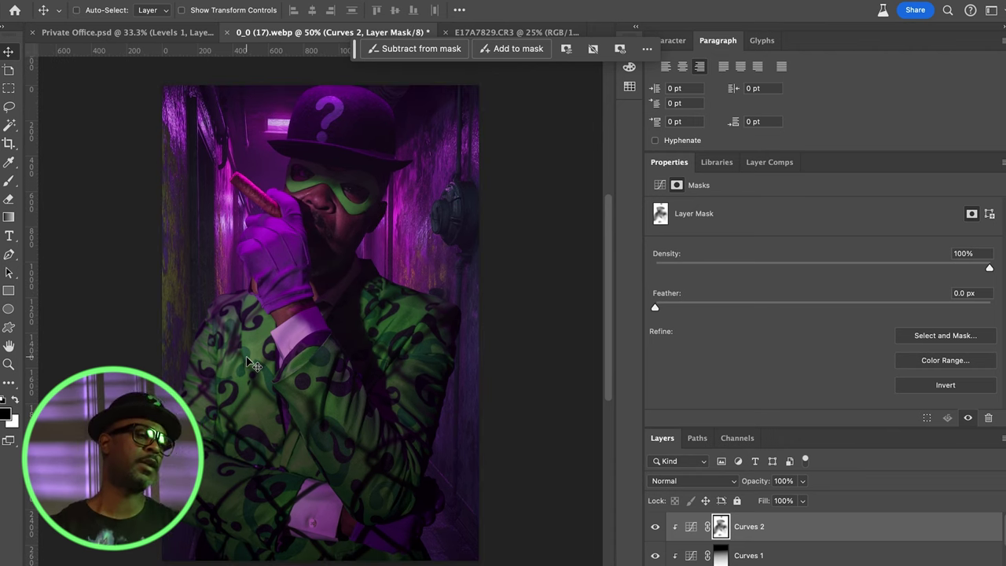
pyautogui.click(928, 562)
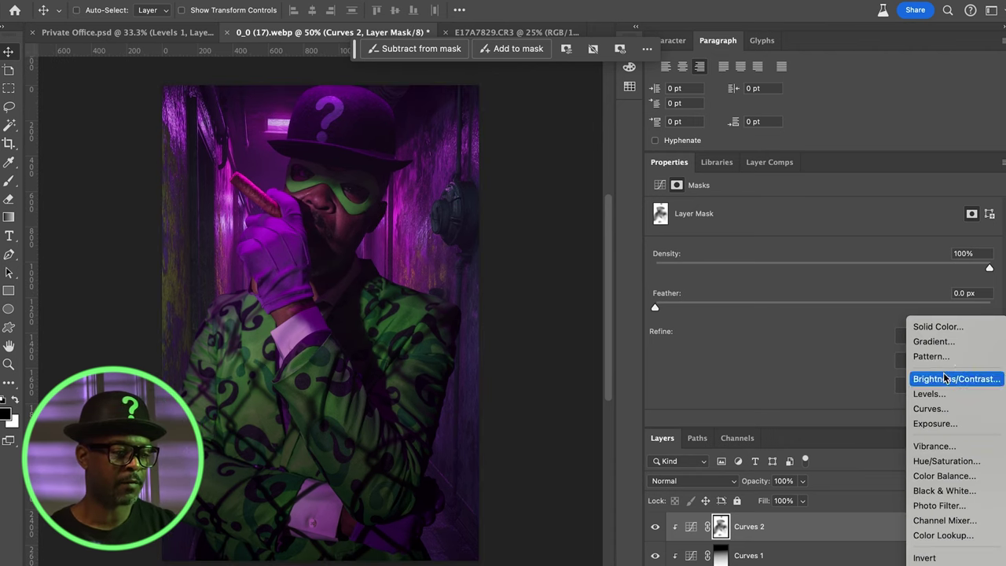
pyautogui.click(949, 377)
pyautogui.keyDown('alt'); pyautogui.click(764, 541); pyautogui.keyUp('alt')
pyautogui.moveTo(427, 288); pyautogui.dragTo(437, 290)
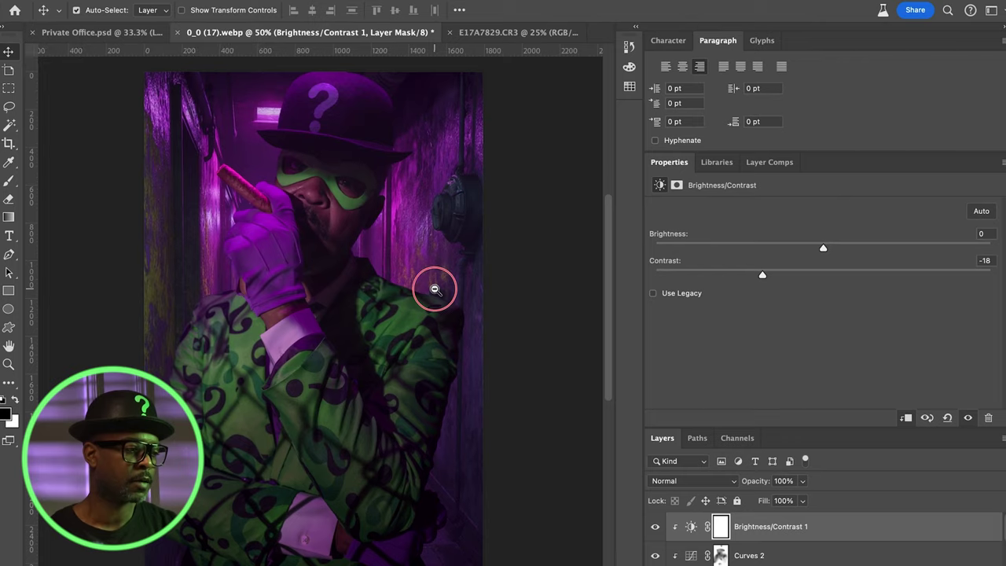
# Select the corridor background on Layer 0 and start an Iris Blur on it from the Blur Gallery
pyautogui.moveTo(338, 195); pyautogui.dragTo(359, 199)
pyautogui.scroll(-5, 862, 545)
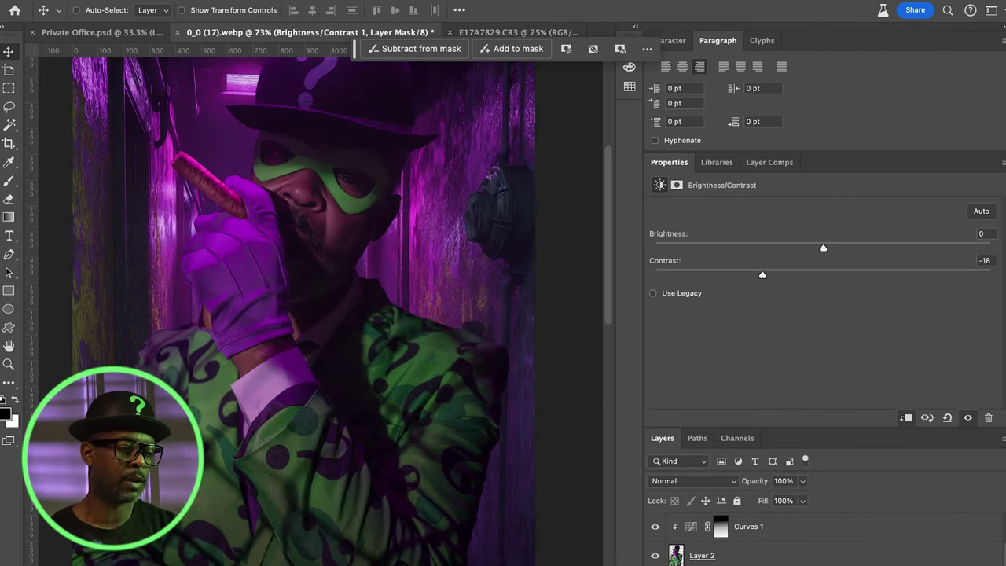
pyautogui.click(782, 561)
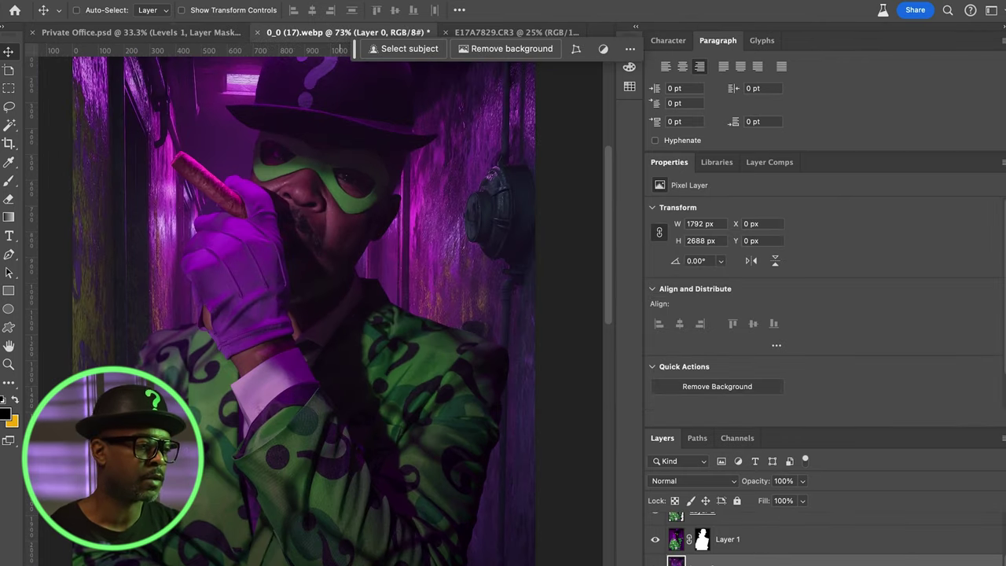
pyautogui.click(368, 3)
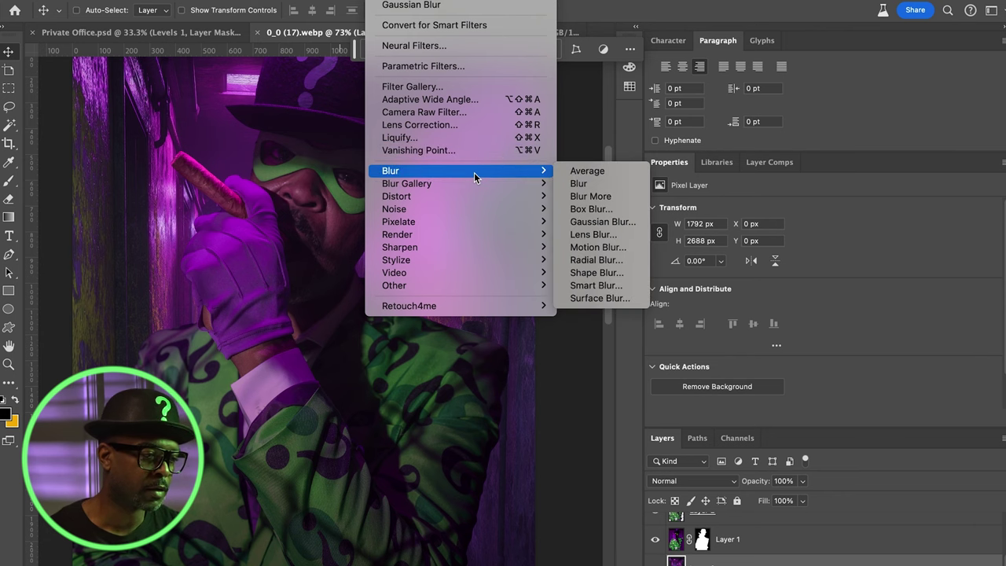
pyautogui.moveTo(477, 186)
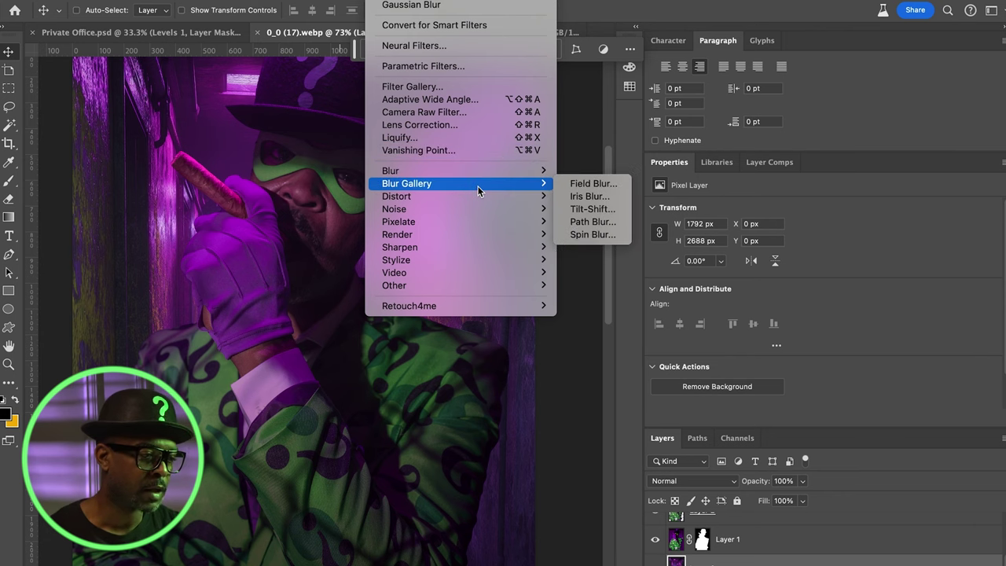
pyautogui.click(605, 201)
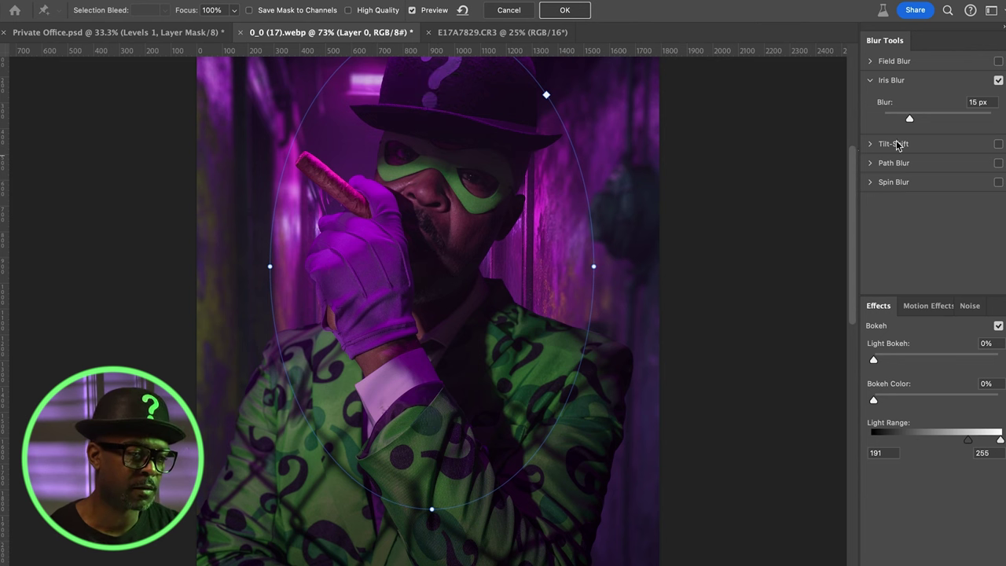
# Replace the Iris Blur with a Field Blur, set Light Bokeh to 32%, adjust the blur amount and apply it to the corridor
pyautogui.click(999, 61)
pyautogui.click(998, 80)
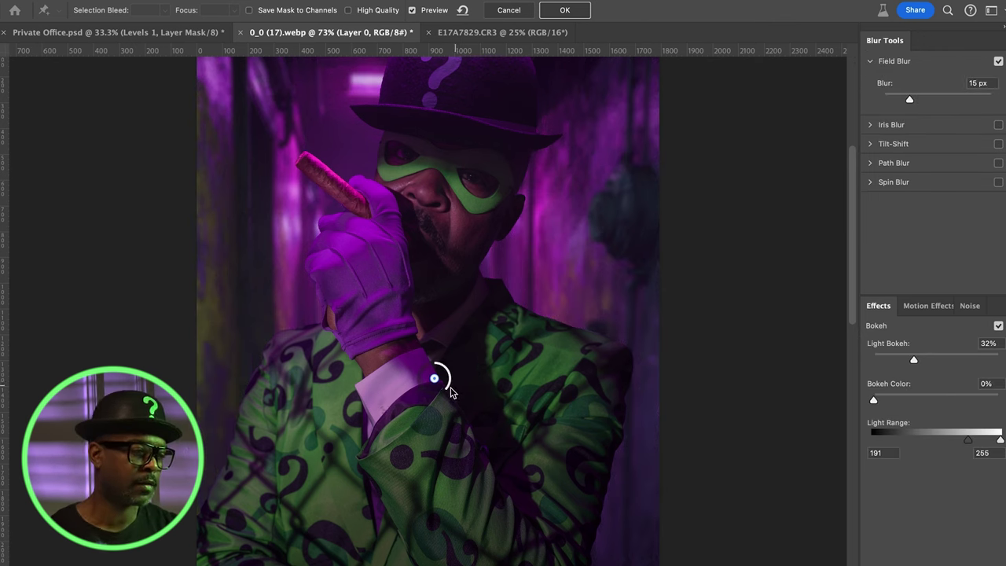
pyautogui.moveTo(448, 388); pyautogui.dragTo(451, 377)
pyautogui.click(564, 13)
# Inspect the whole blurred composite and compare it with Curves 2 hidden and shown
pyautogui.scroll(-3, 479, 360)
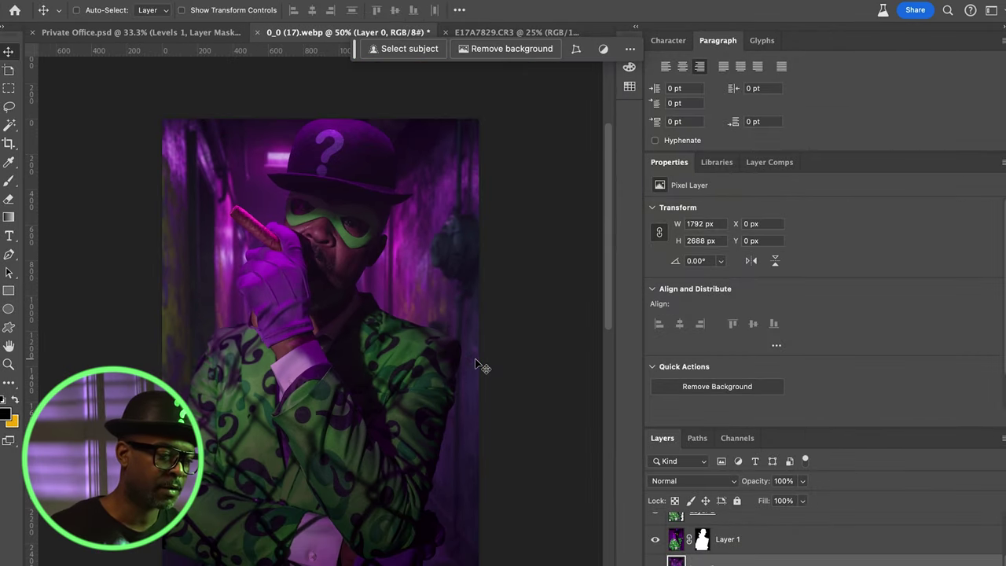
pyautogui.scroll(1, 481, 364)
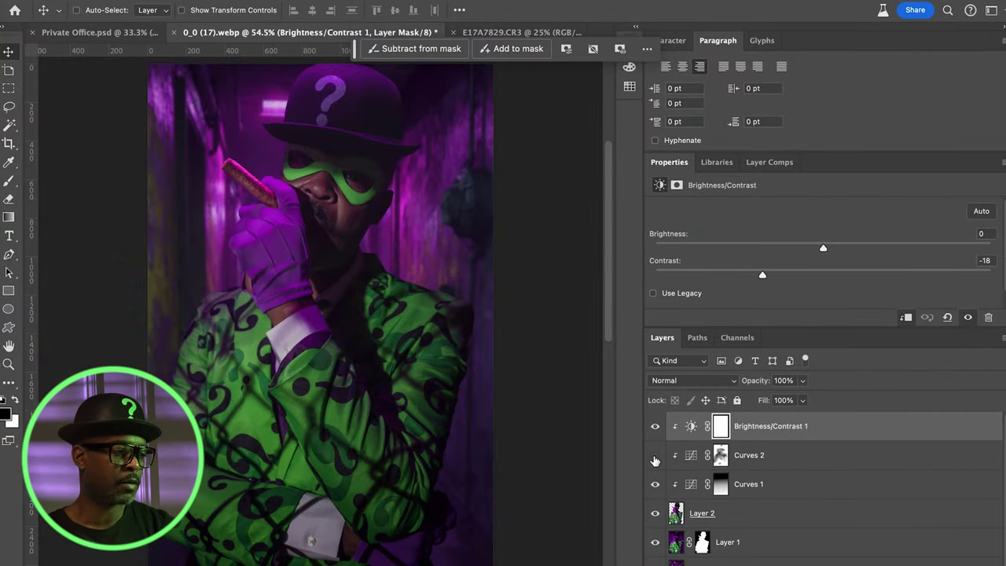
pyautogui.click(655, 455)
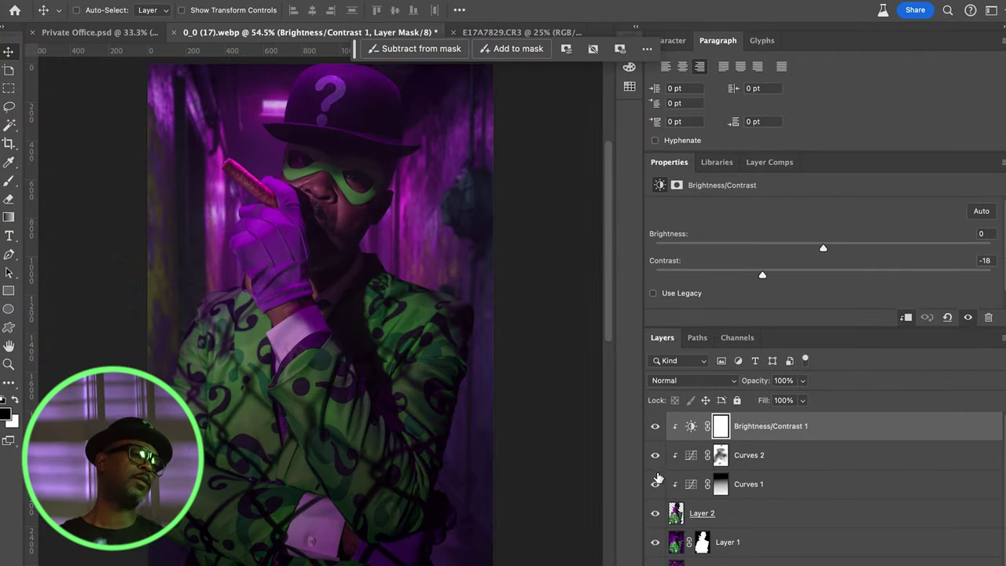
pyautogui.click(769, 431)
pyautogui.hotkey('ctrl', '-')
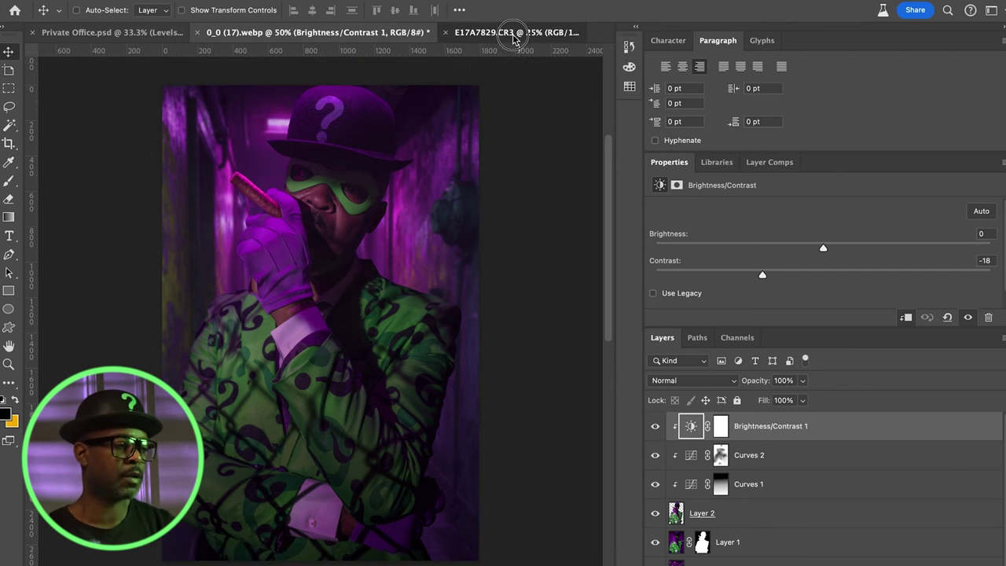
# Compare the finished corridor composite with the original photo E17A7829.CR3
pyautogui.click(546, 34)
pyautogui.click(324, 33)
pyautogui.hotkey('ctrl', 'Tab')
pyautogui.click(308, 37)
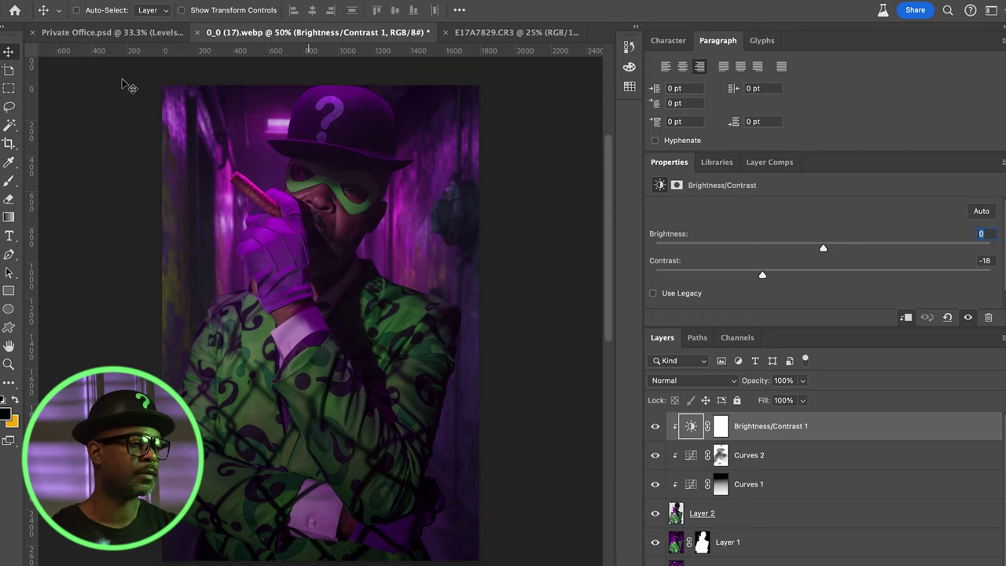
# Switch to Private Office.psd and match the zoom, location and rotation of all open documents
pyautogui.hotkey('ctrl', 'shift', 'Tab')
pyautogui.click(497, 1)
pyautogui.moveTo(601, 3)
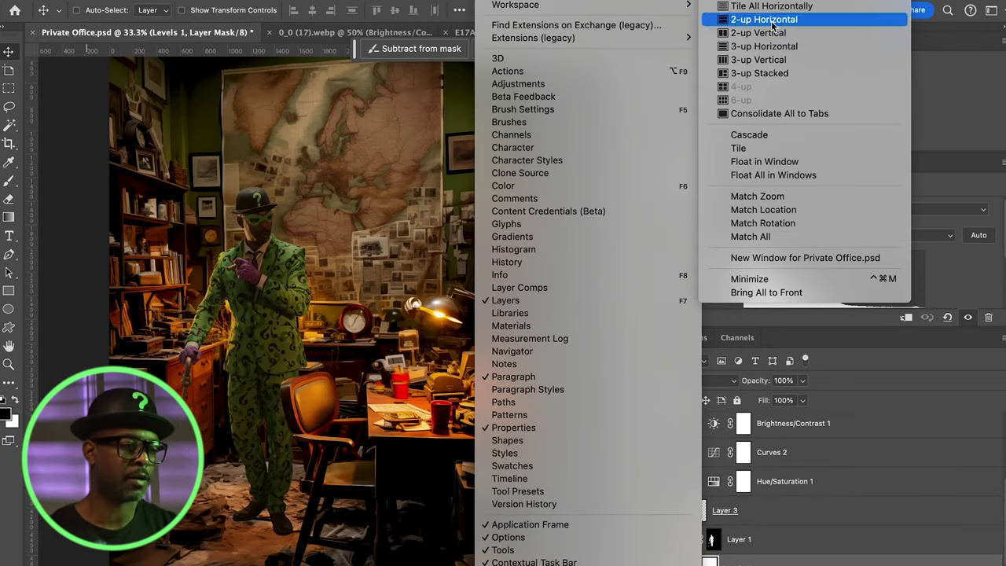
pyautogui.click(786, 236)
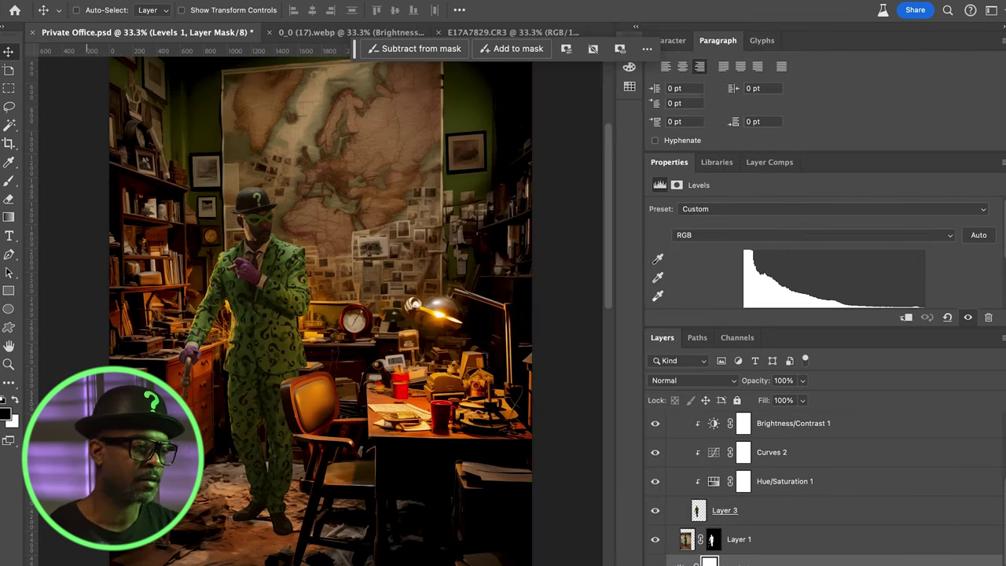
# Arrange Private Office.psd, the corridor composite and Meeting Room.psd side by side in three columns, with Meeting Room.psd fitted to its view
pyautogui.click(636, 30)
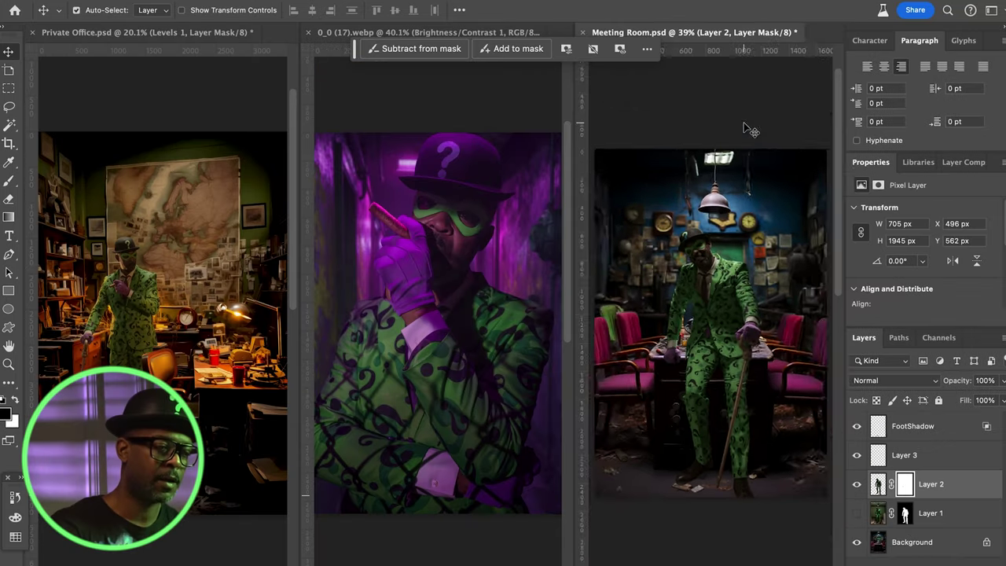
pyautogui.press('super+plus')
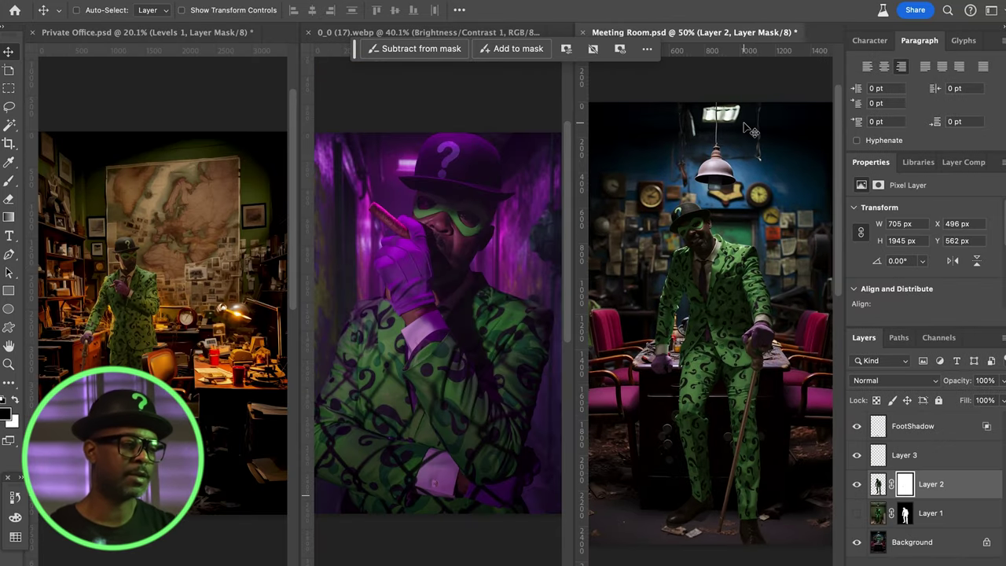
pyautogui.press('super+minus')
pyautogui.press('super+0')
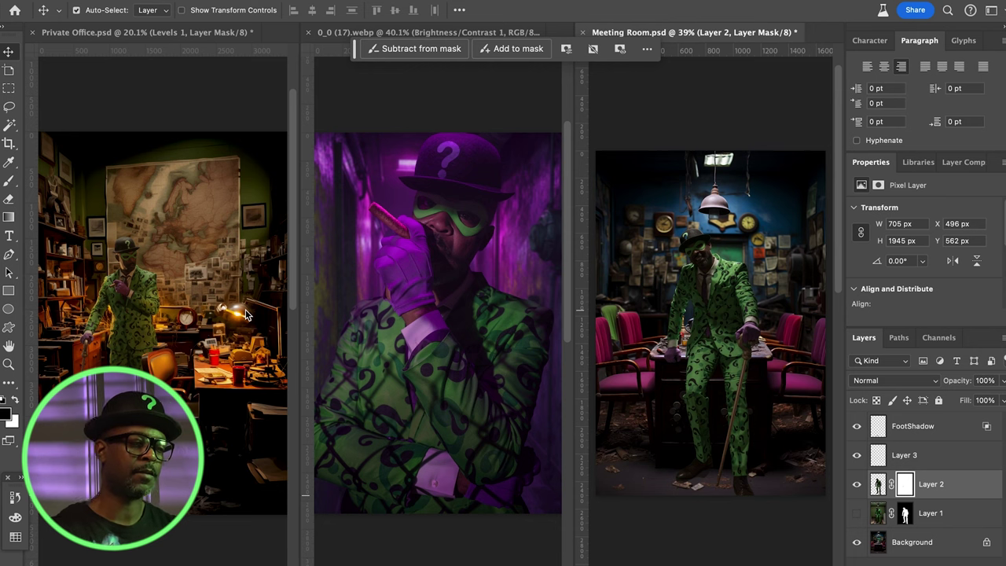